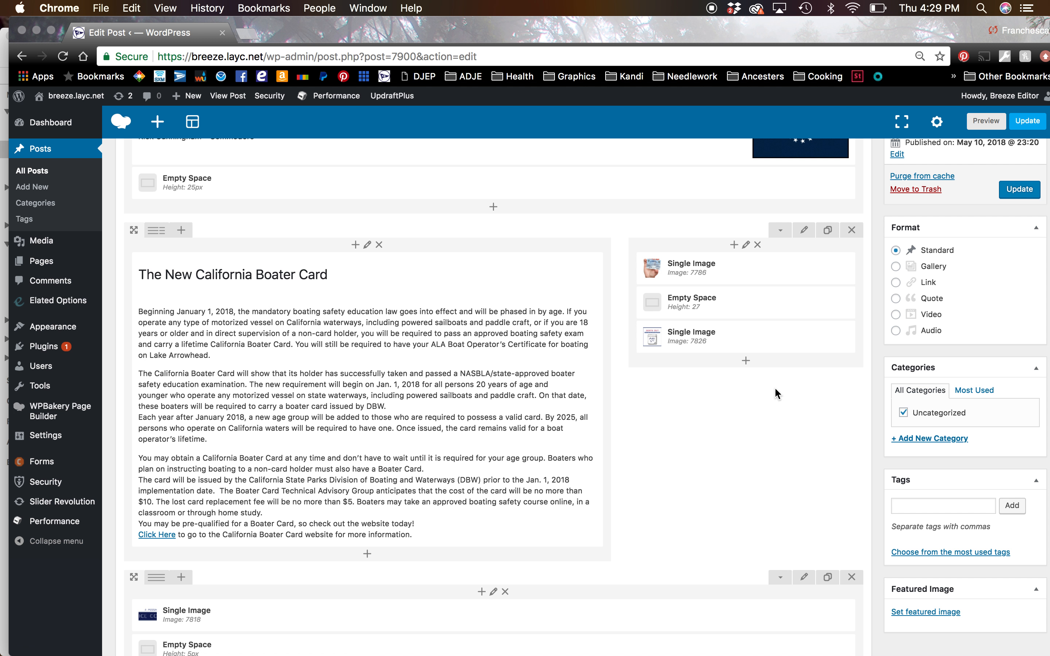
left_click(746, 361)
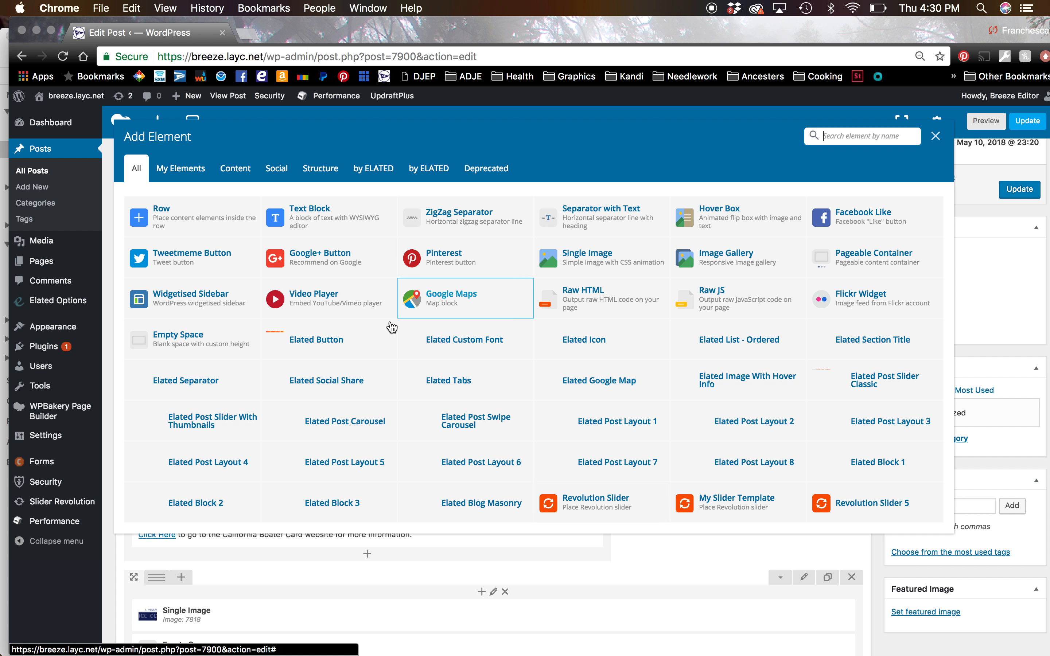
left_click(201, 347)
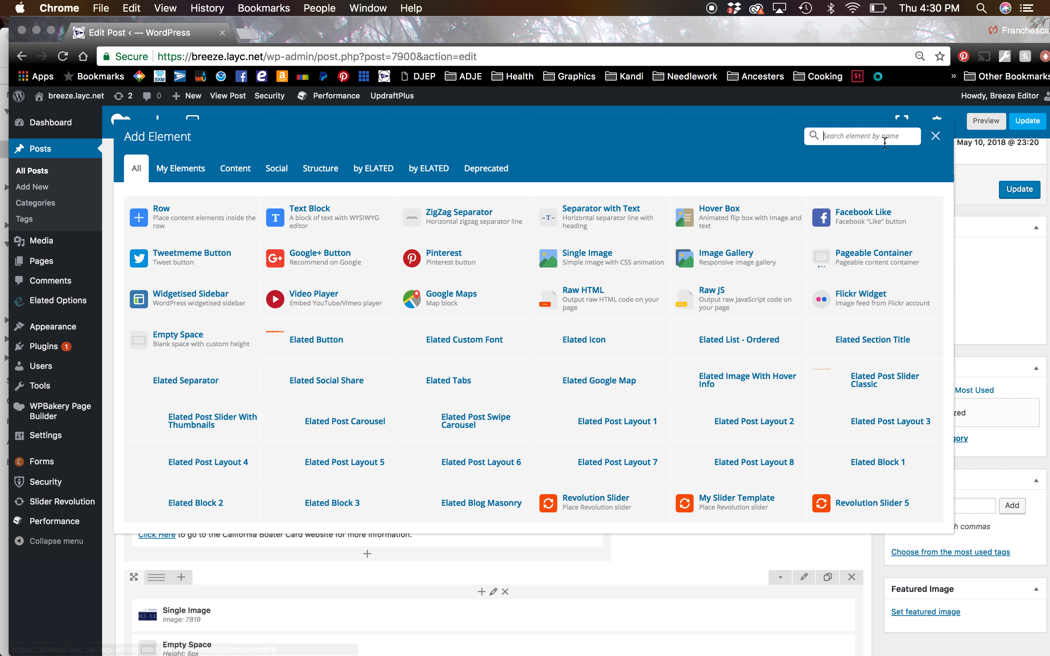
left_click(937, 138)
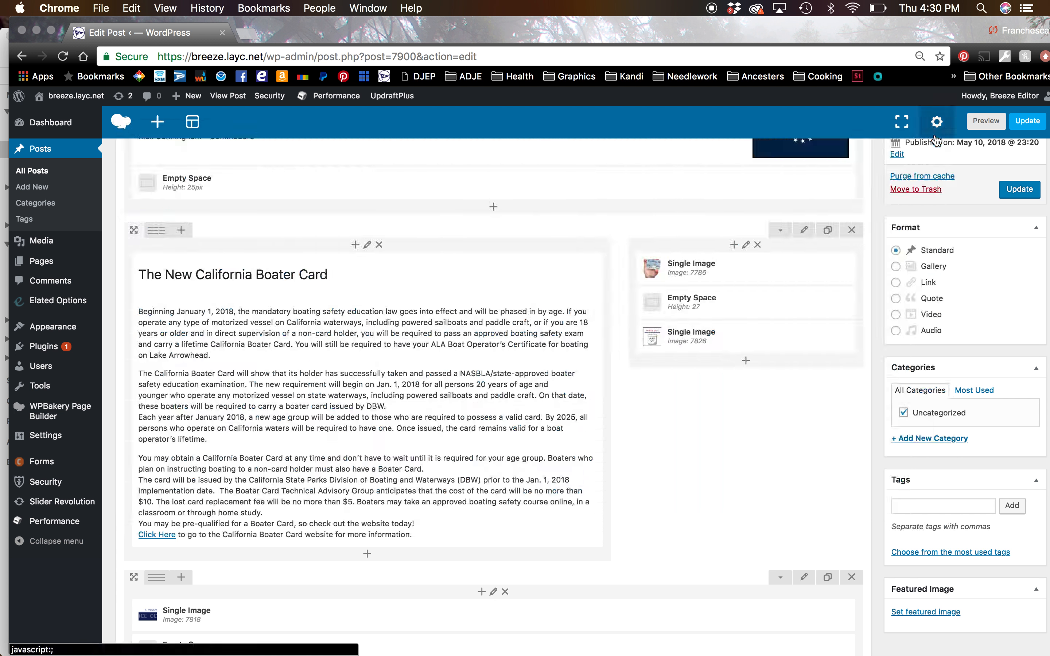
- Delete the calendar single image below the empty space and the "The New California Boater Card" text block from the same row
mouse_move(763, 319)
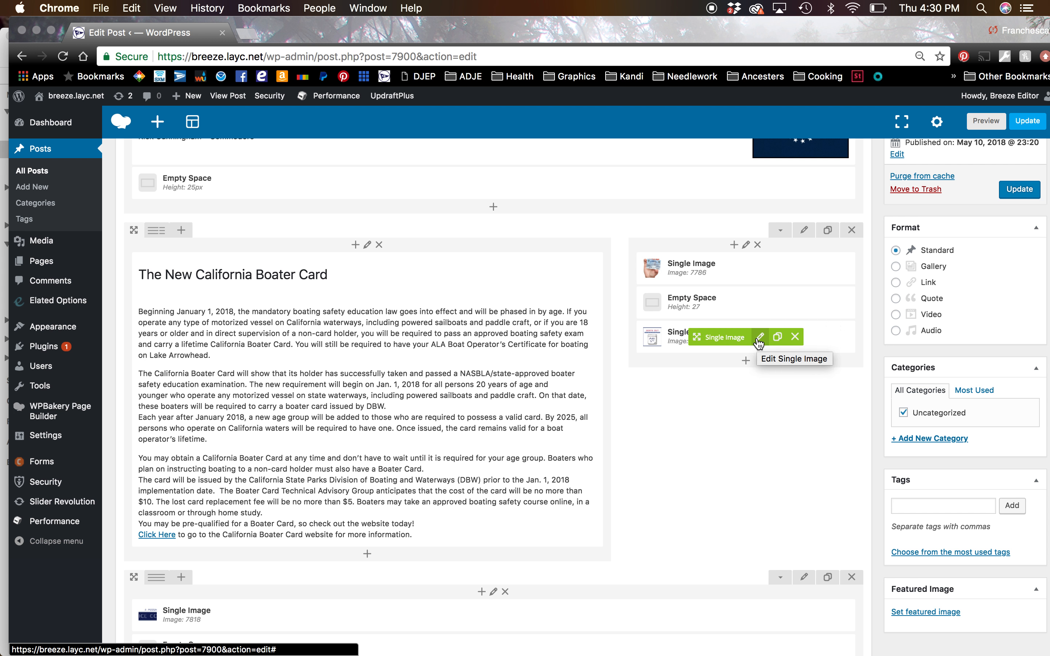
left_click(795, 338)
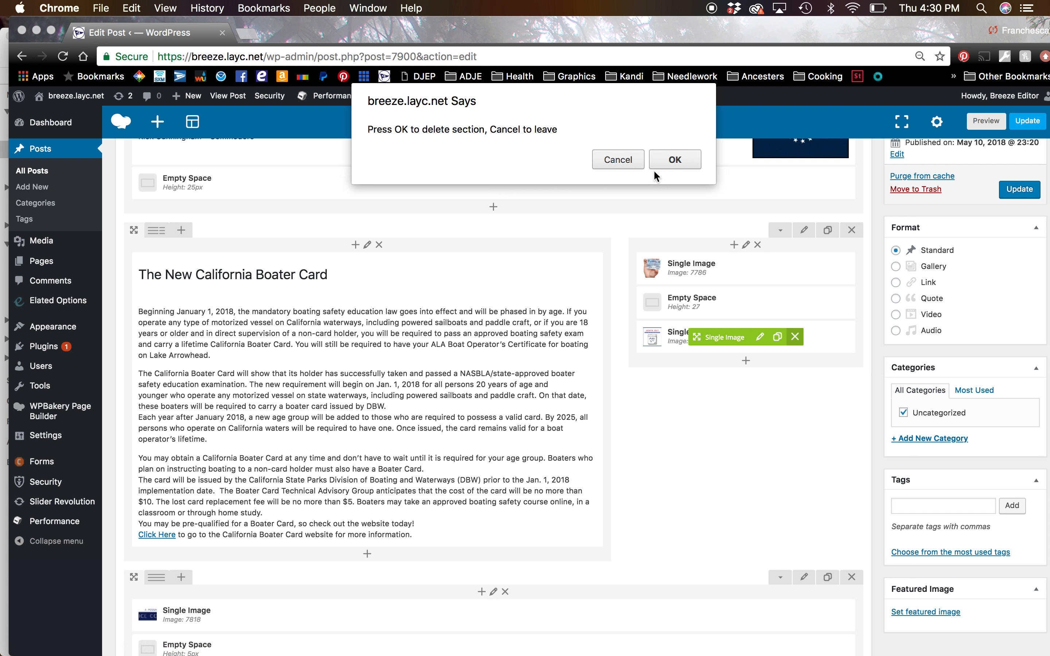
left_click(668, 162)
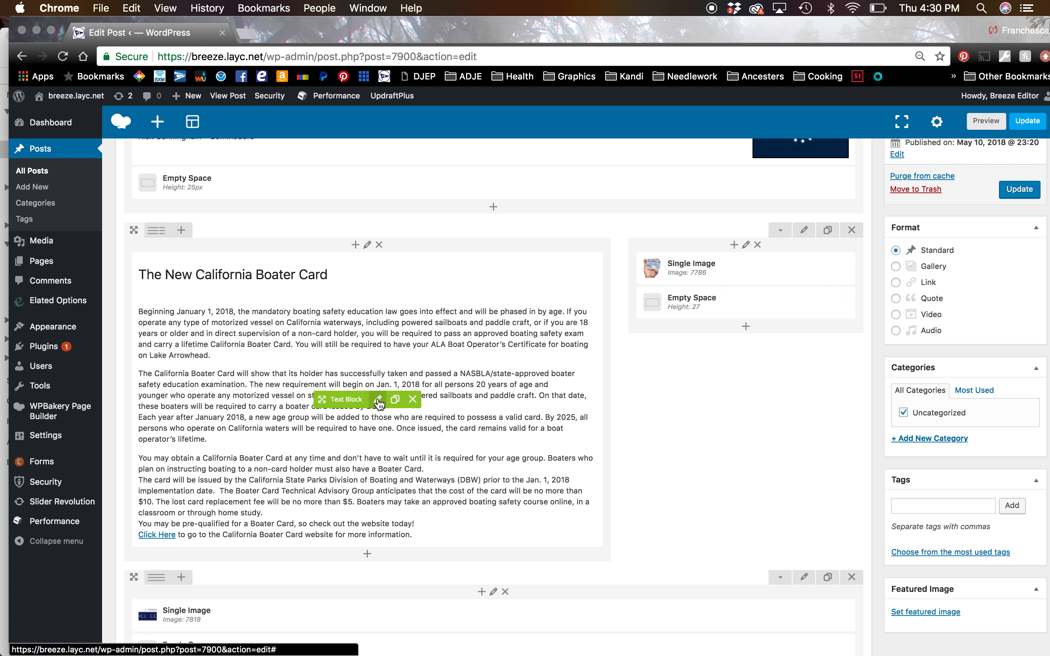
left_click(413, 400)
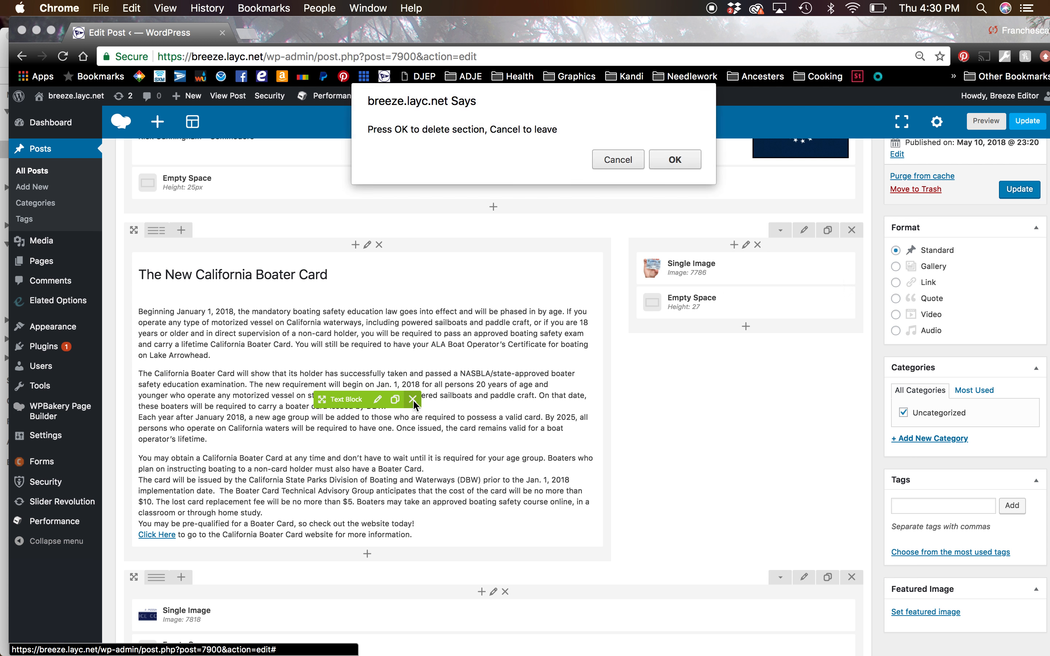
left_click(676, 160)
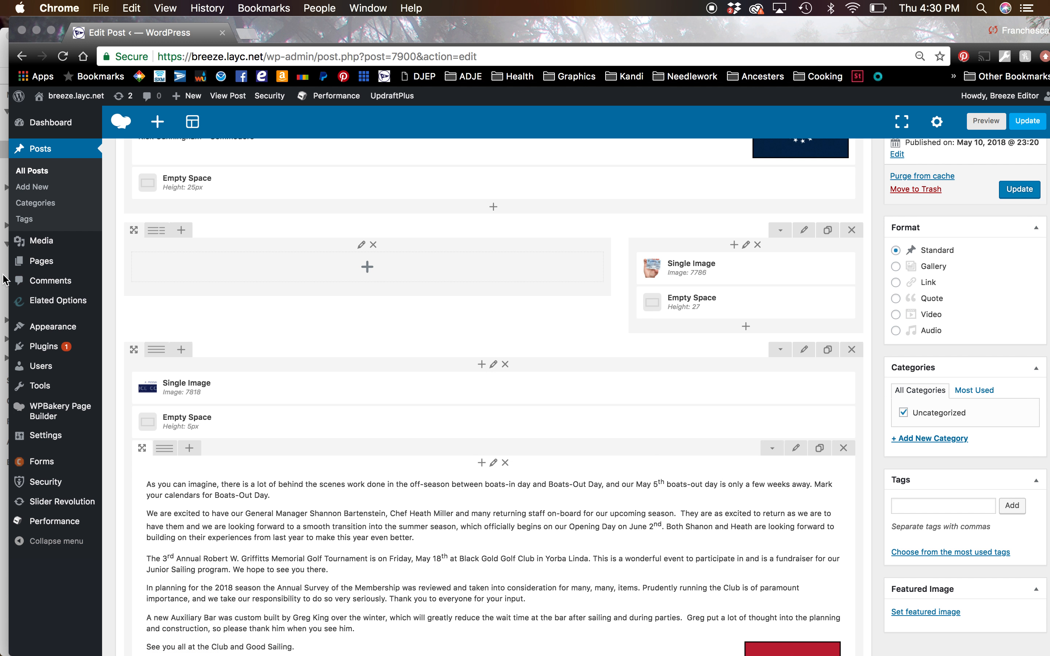
- Switch to Mail, find the LAYC Opening Day Invitation 2018 email and save its invitation attachment to the Downloads folder
key("super+Tab")
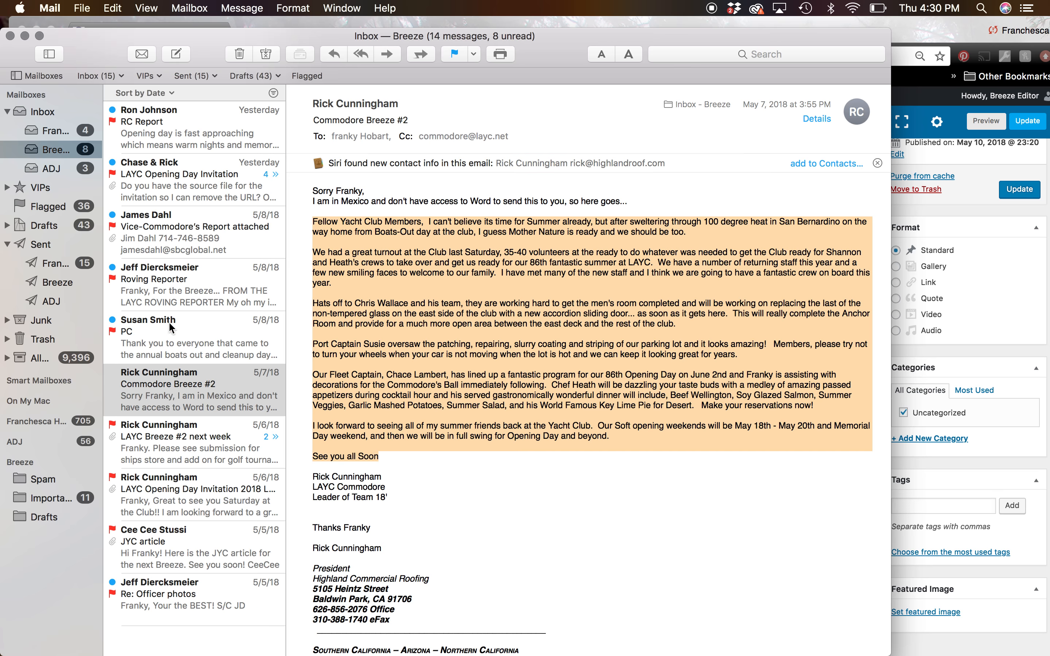
left_click(182, 444)
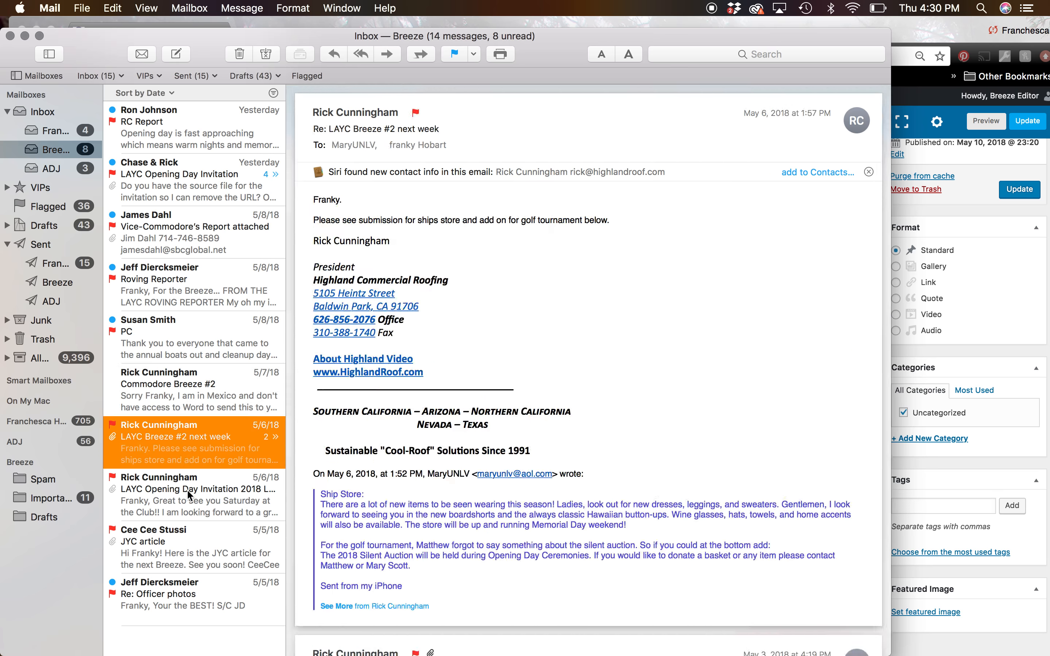
left_click(187, 489)
scroll(458, 363, "down", 10)
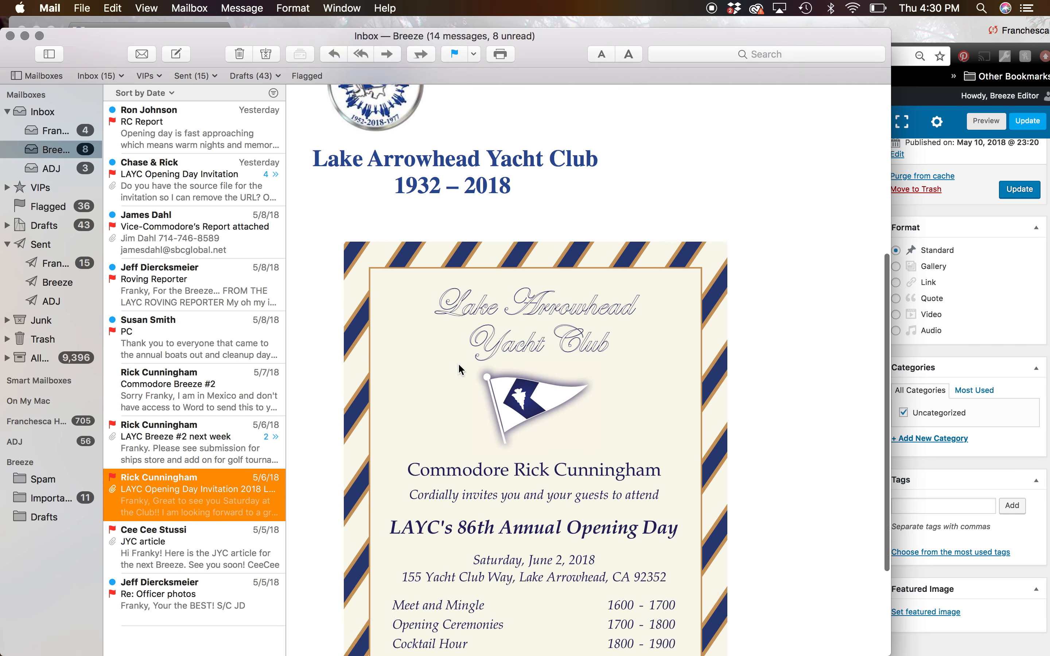
scroll(458, 363, "down", 3)
right_click(477, 359)
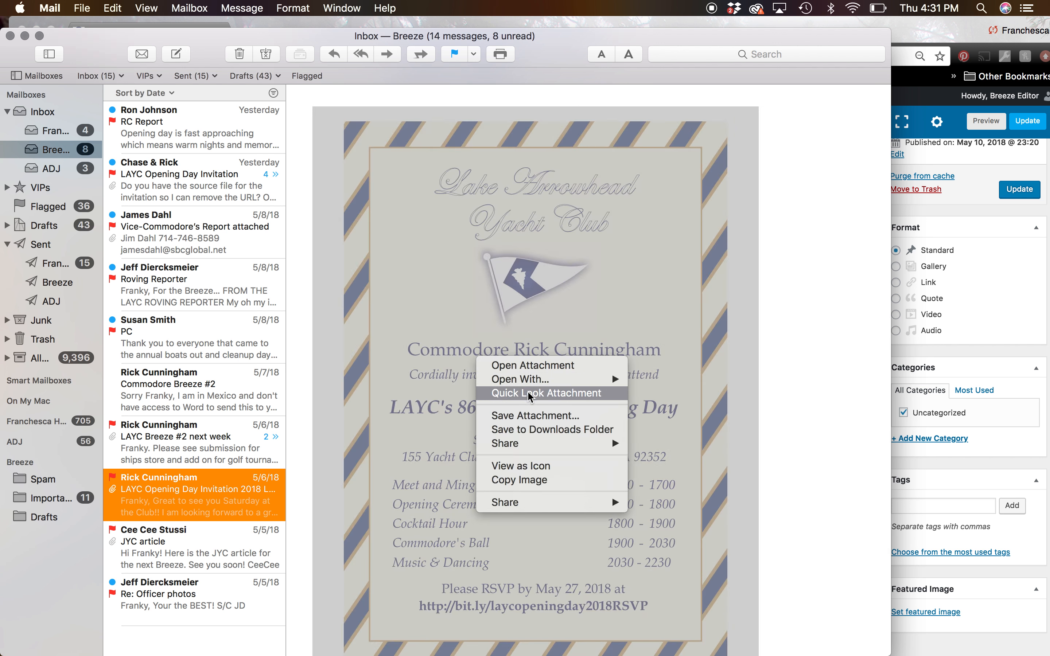
left_click(525, 416)
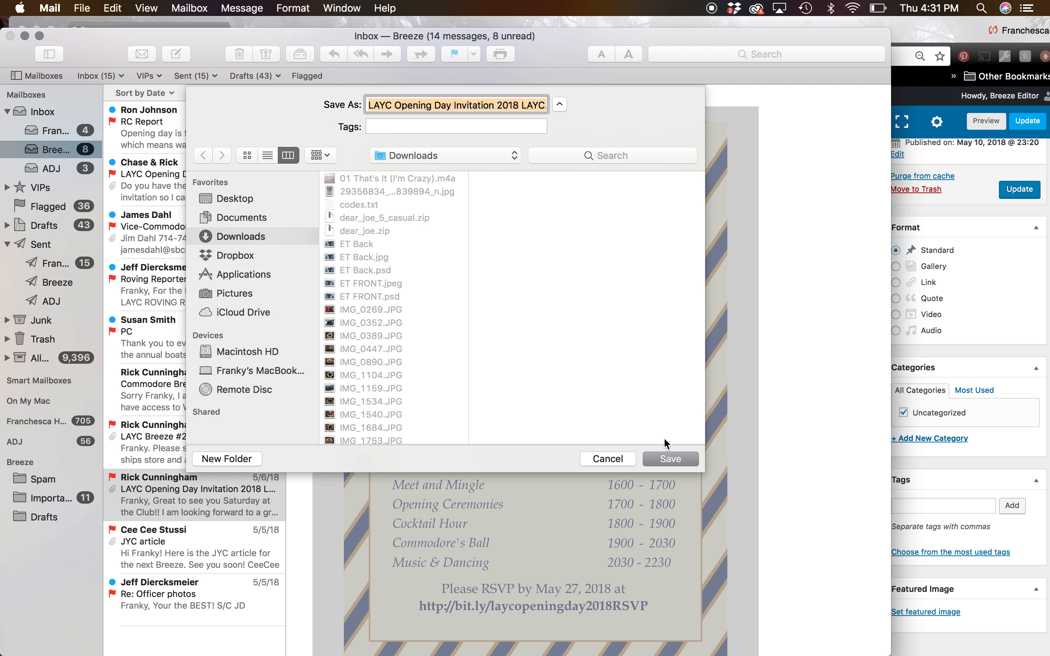
left_click(669, 460)
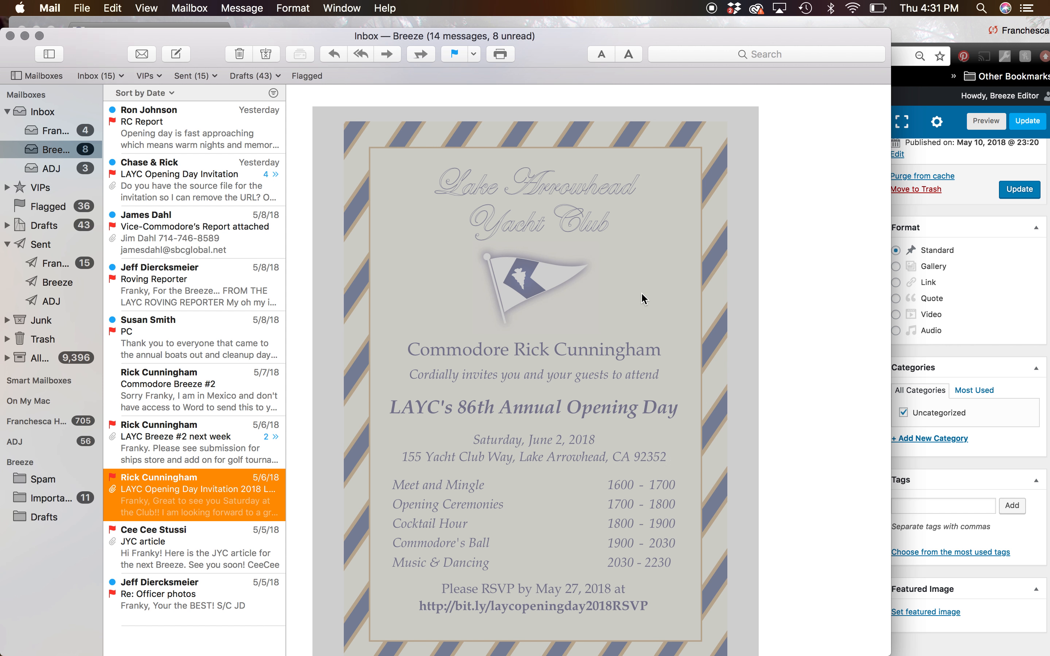
- Back in the Chrome post editor, set the boater card row to a 1/4 + 1/2 + 1/4 column layout and delete its empty space
left_click(975, 259)
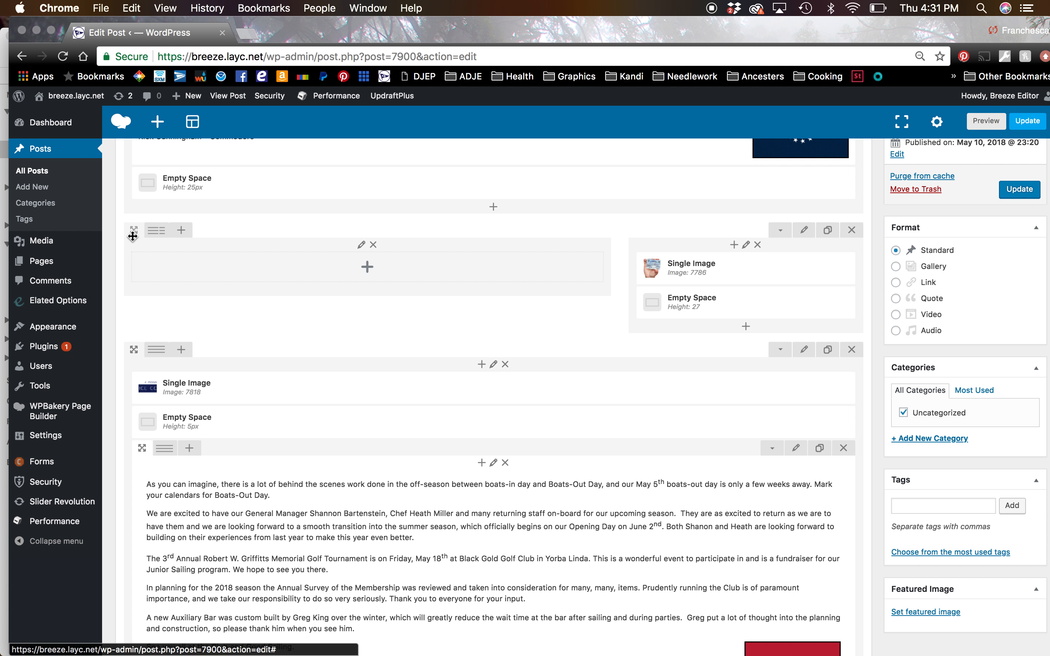
mouse_move(157, 230)
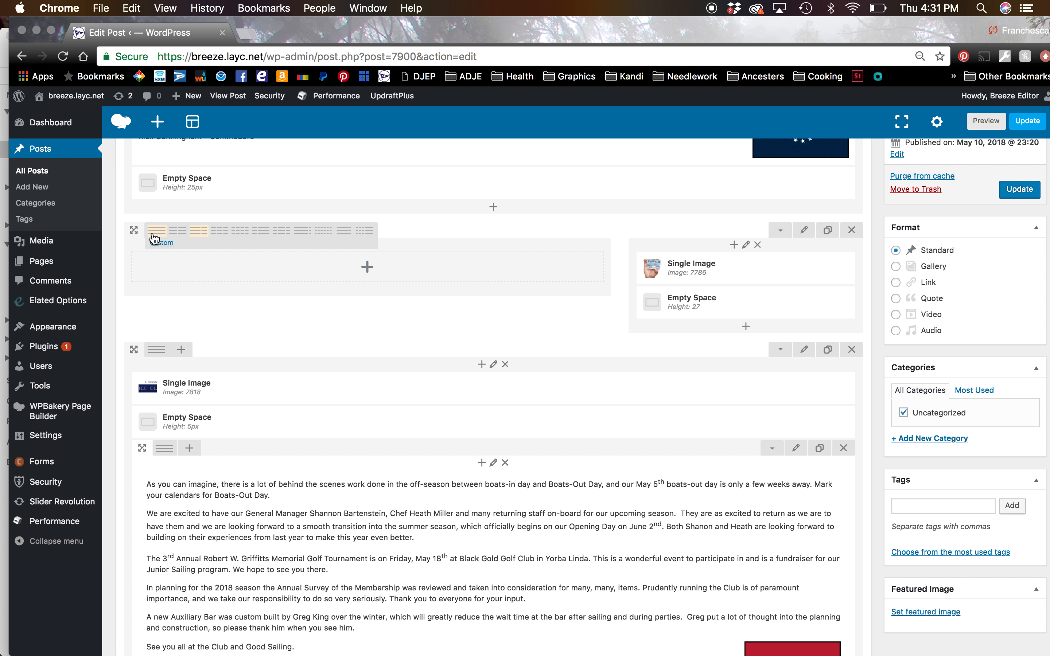
left_click(283, 231)
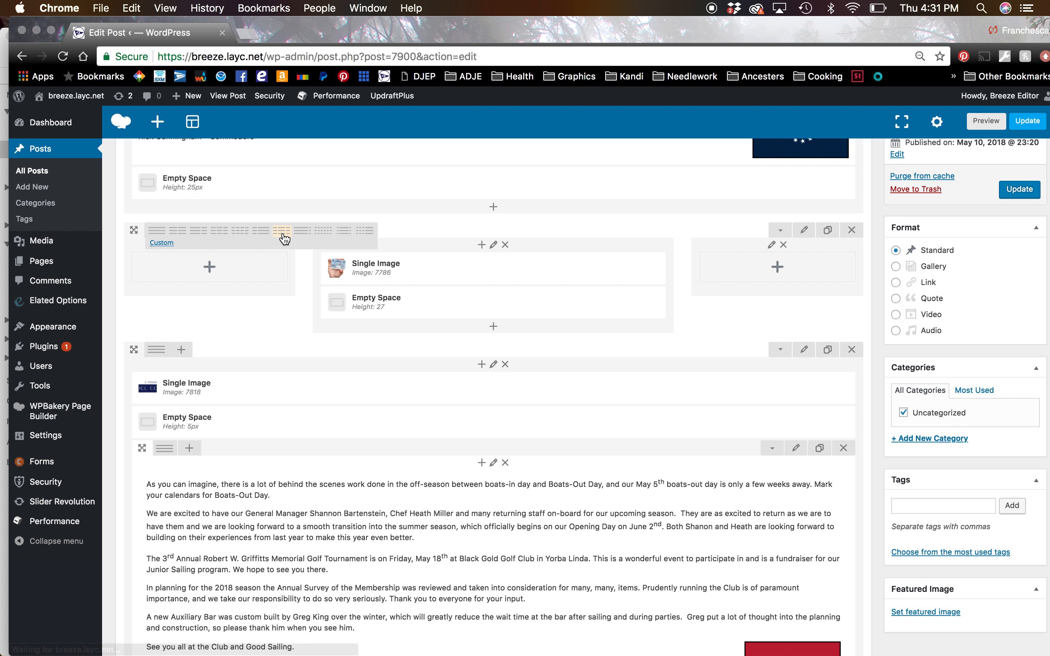
mouse_move(540, 267)
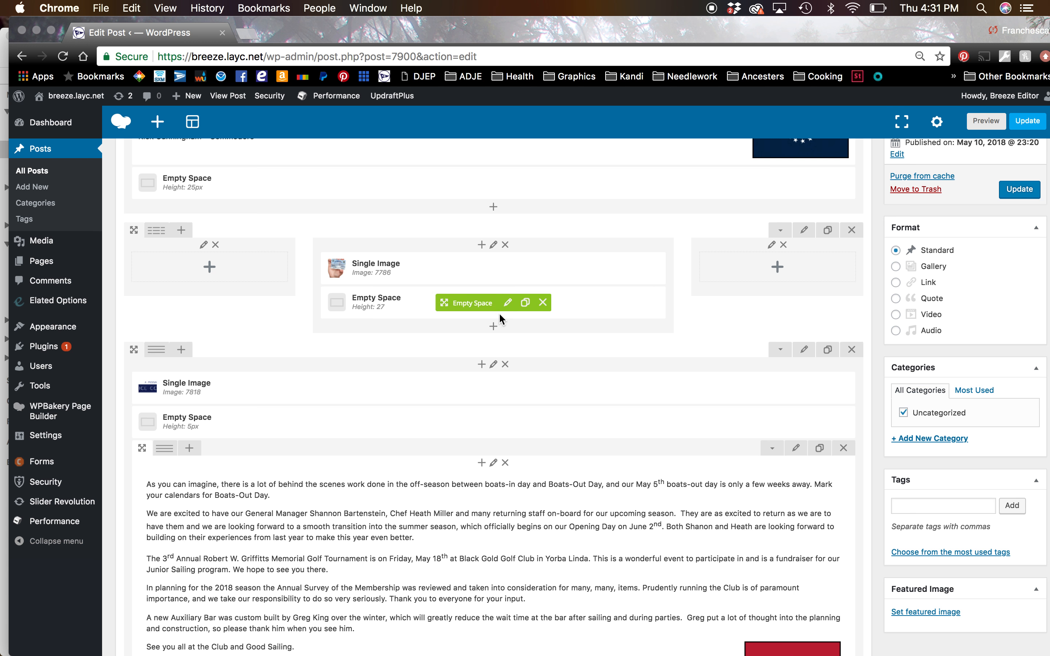
left_click(543, 303)
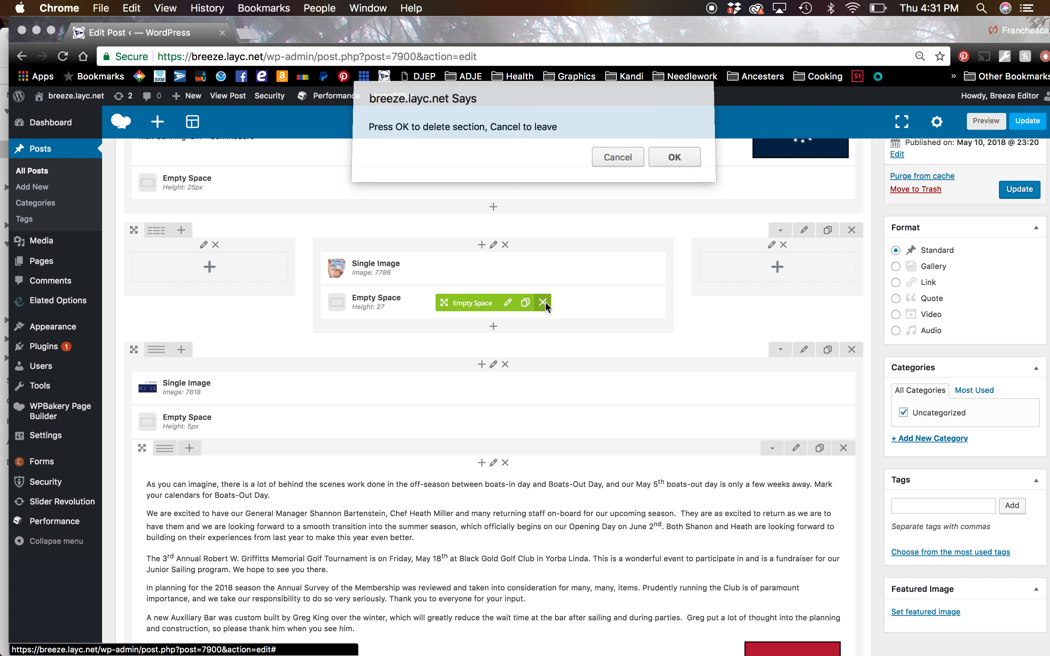
left_click(664, 159)
- In the settings of the middle column's single image, set the image alignment to Center
mouse_move(509, 260)
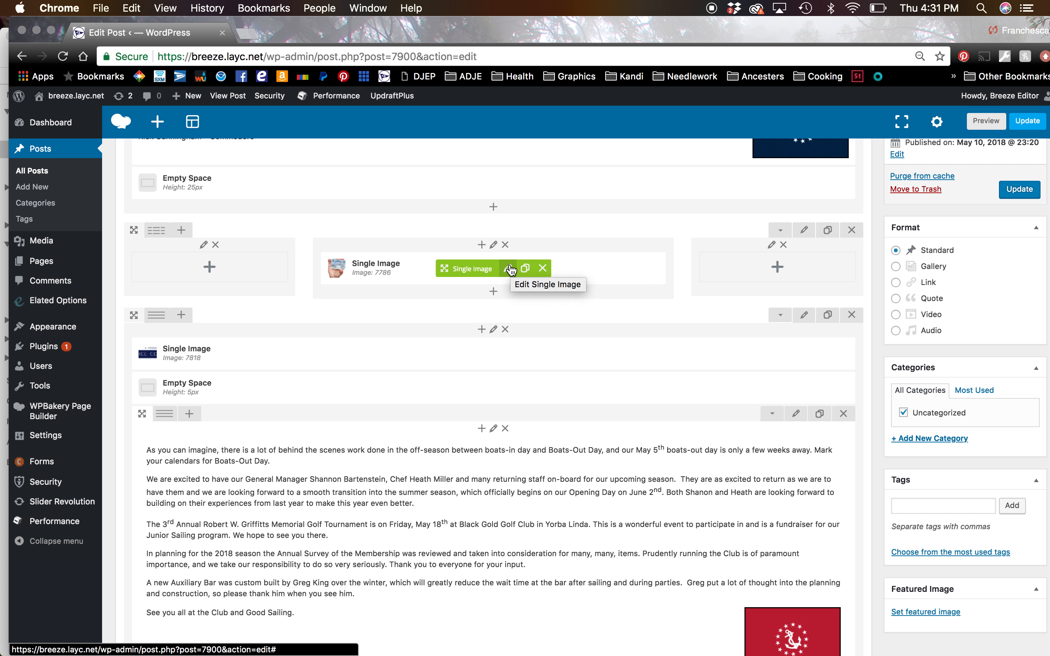
left_click(509, 269)
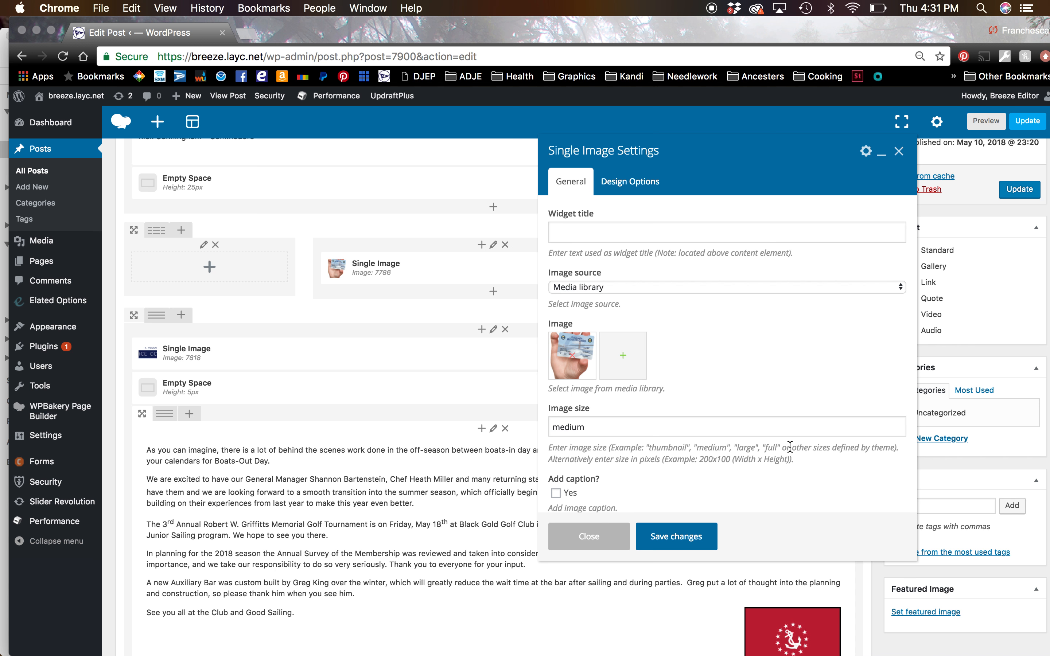
scroll(790, 447, "down", 5)
scroll(790, 447, "down", 2)
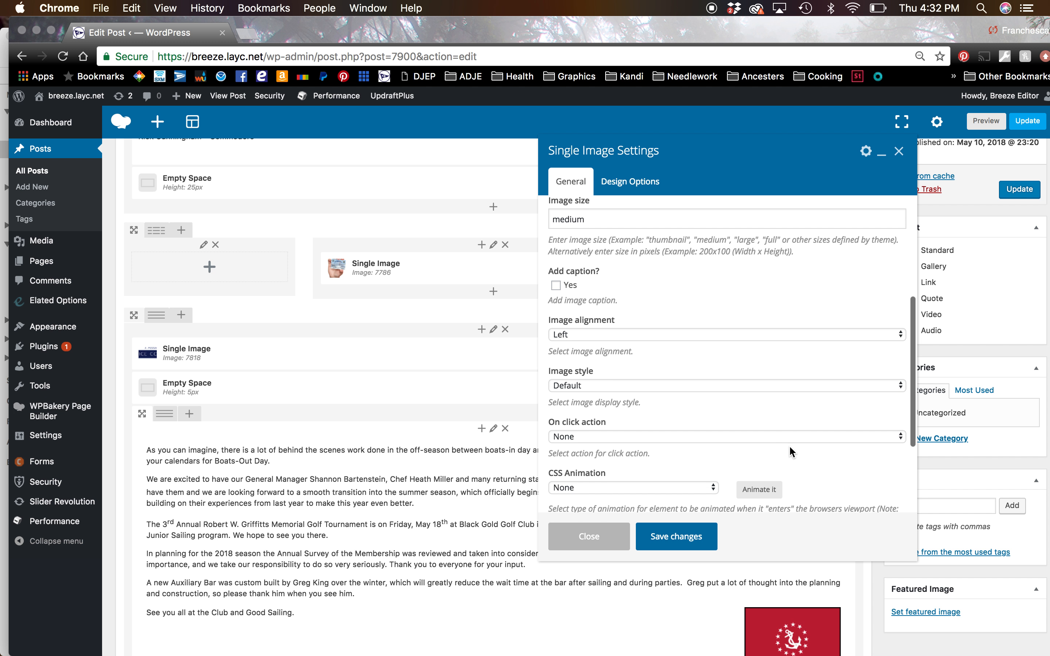
left_click(893, 335)
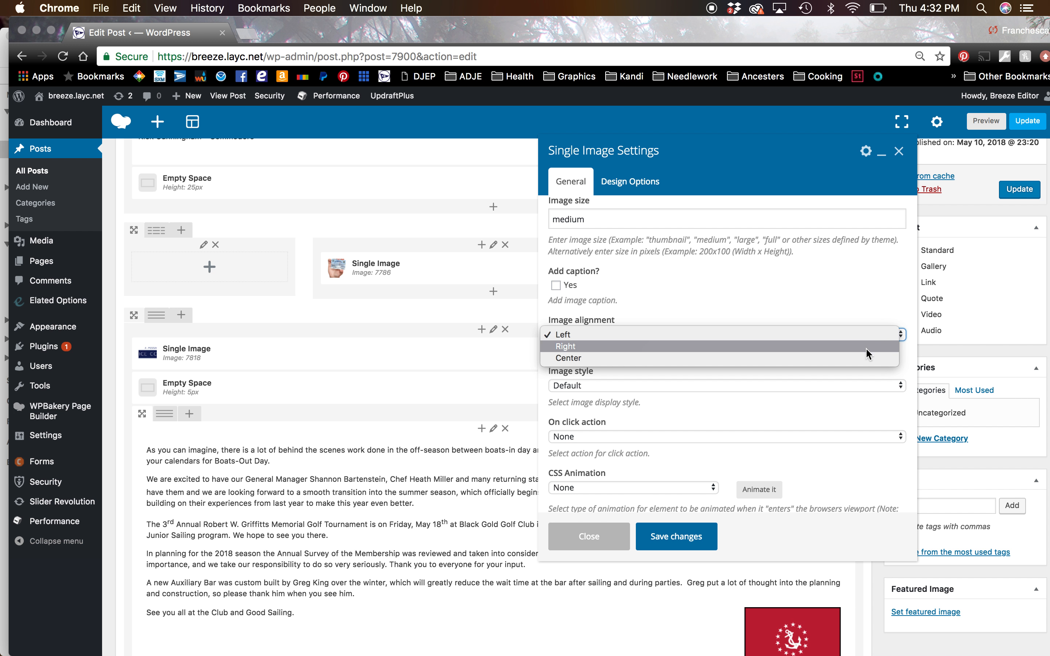
left_click(866, 360)
scroll(842, 341, "up", 1)
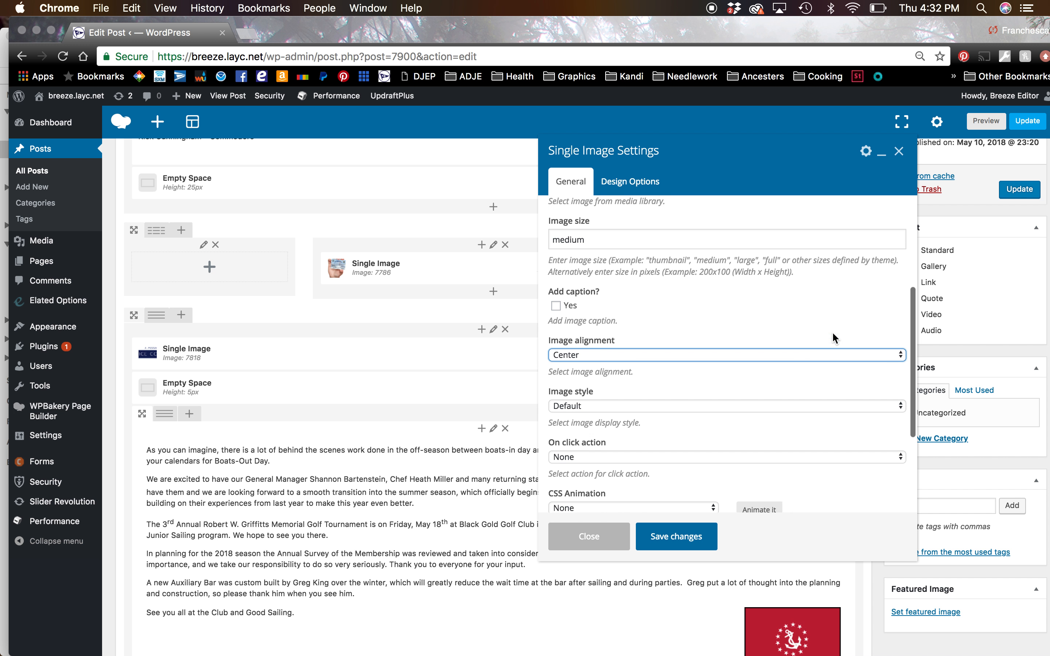
scroll(832, 332, "up", 5)
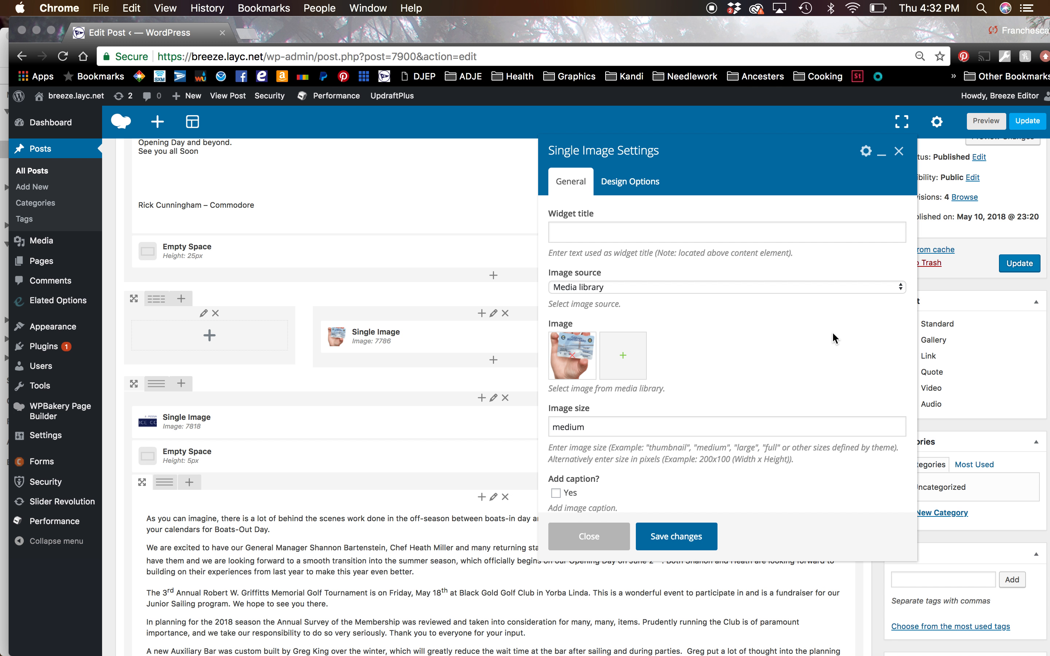
- Remove the boater card picture from the single image and upload the LAYC Opening Day Invitation PDF from the Downloads folder
left_click(574, 359)
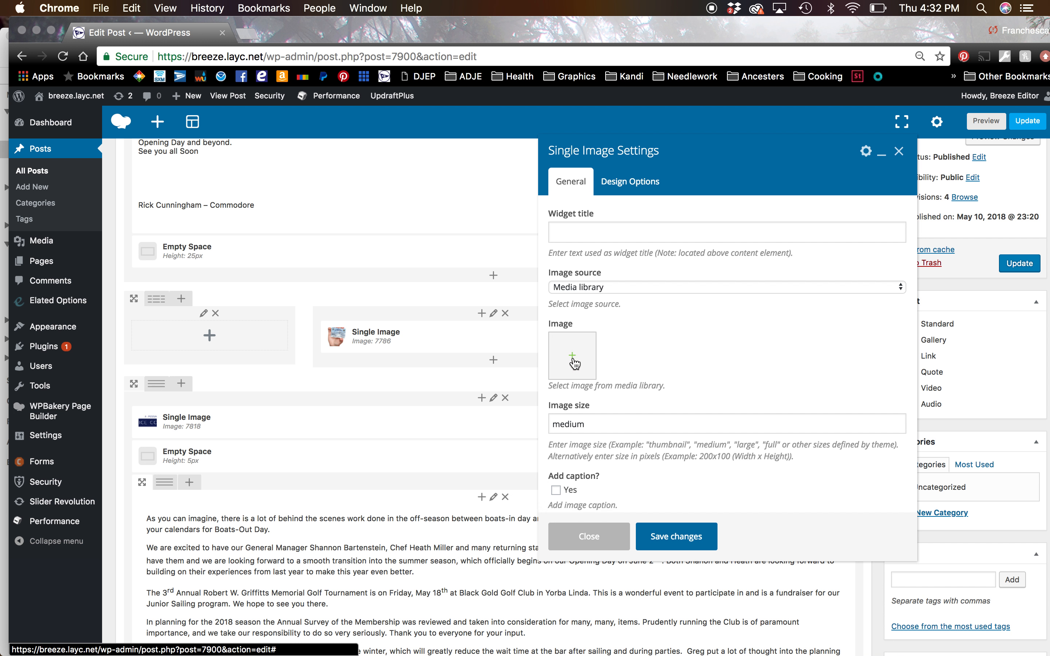
left_click(573, 360)
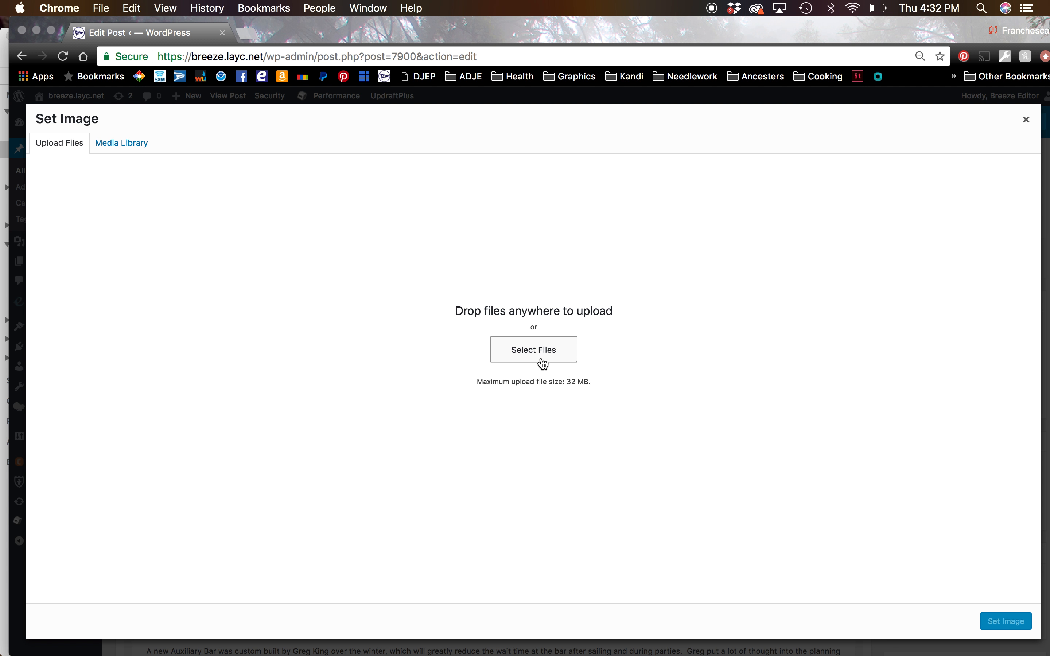
left_click(529, 348)
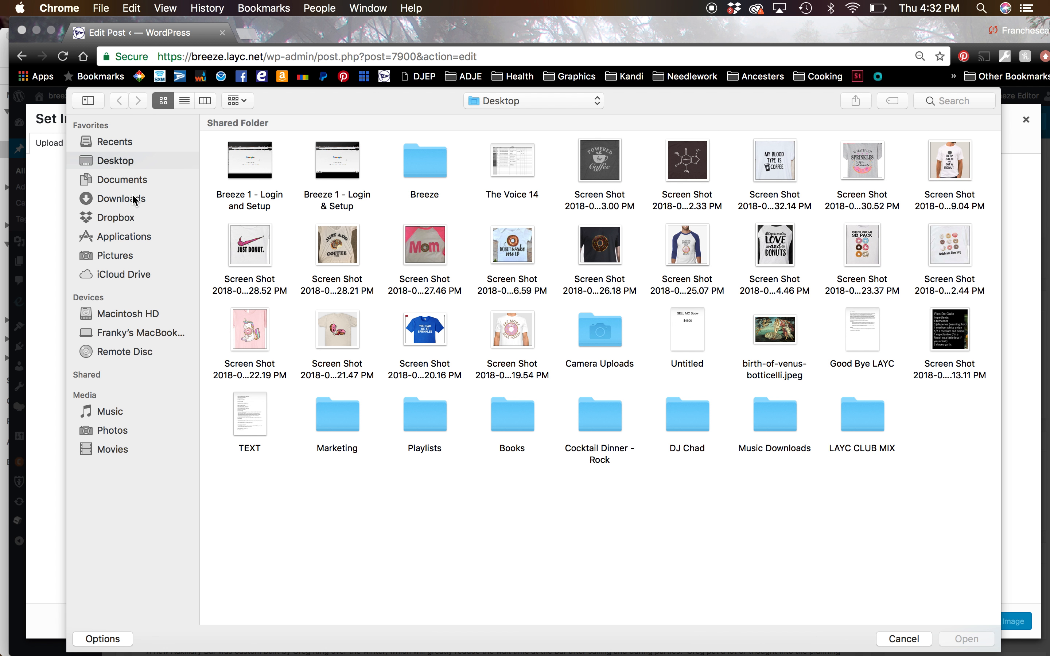
left_click(121, 199)
double_click(331, 153)
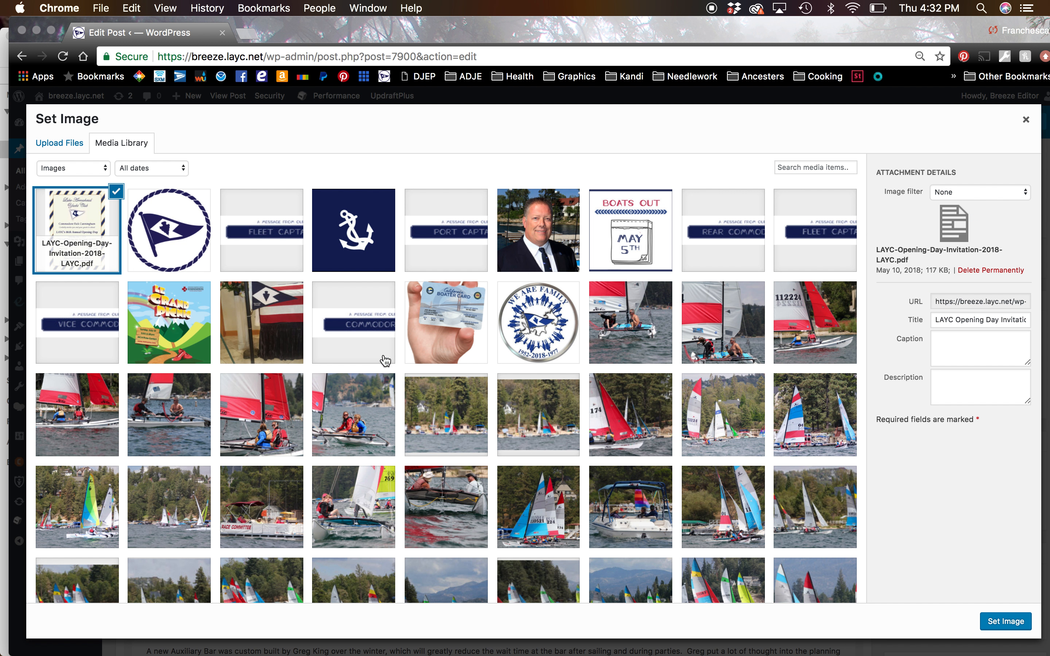
- Use LAYC-Opening-Day-Invitation-2018-LAYC.pdf from the media library as the single image and save the element's settings
left_click(89, 256)
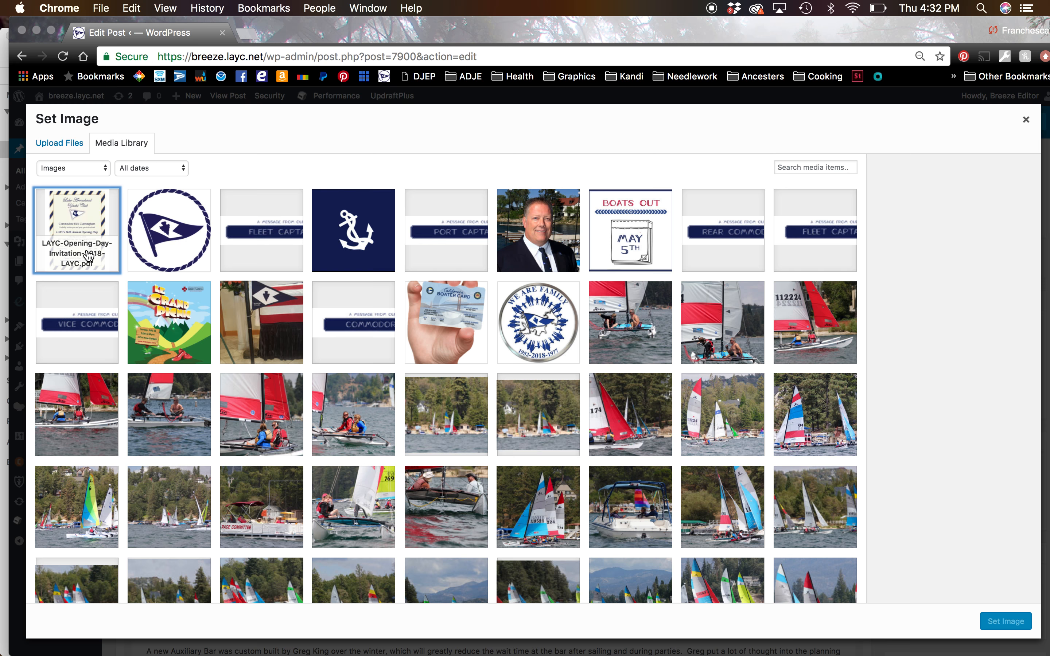
left_click(89, 256)
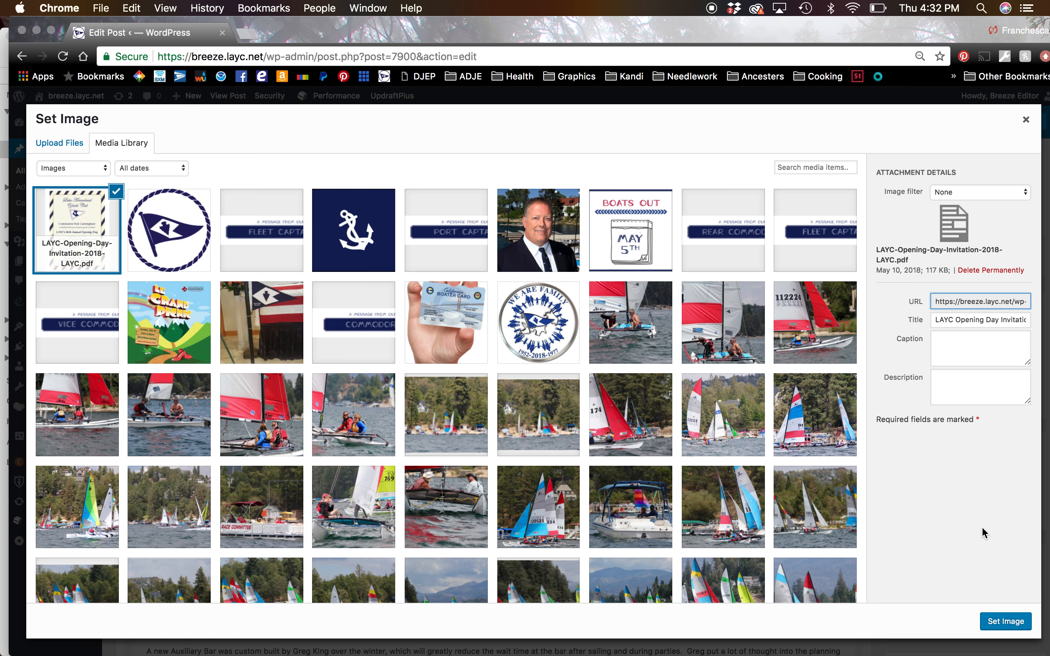
left_click(1011, 624)
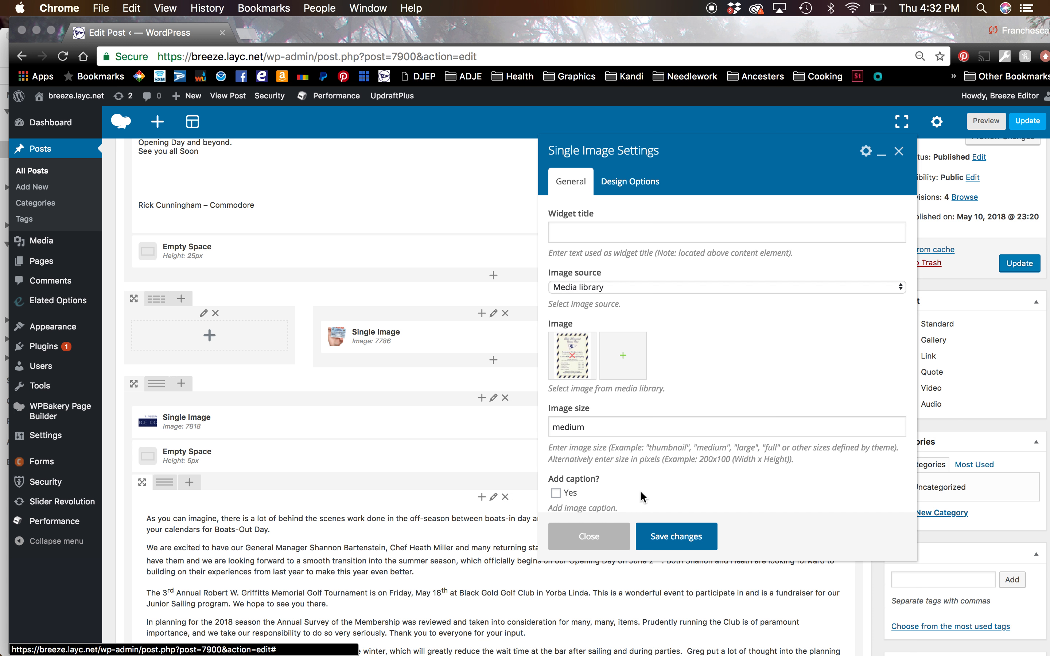
left_click(684, 540)
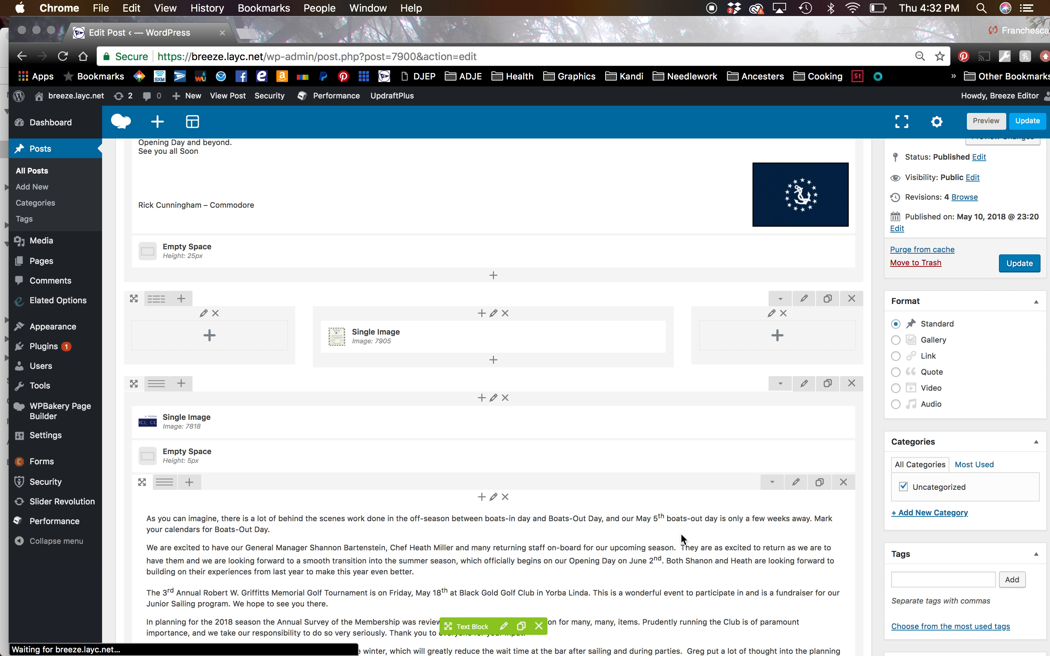
- Update the Volume 86, Issue 2 post and open a preview of its changes
left_click(1020, 264)
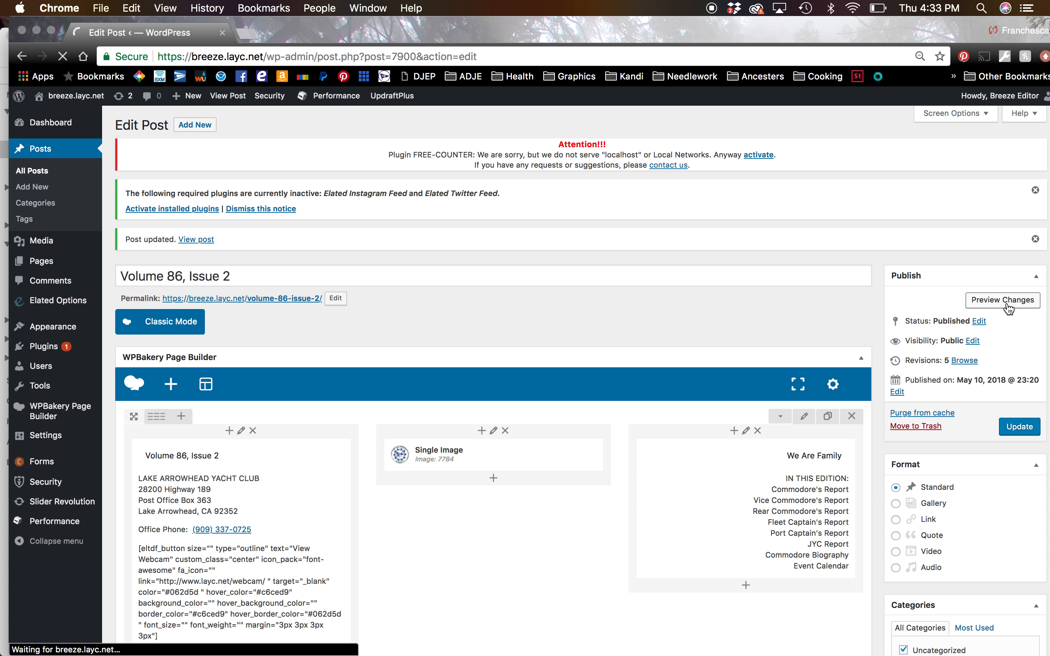
left_click(1005, 288)
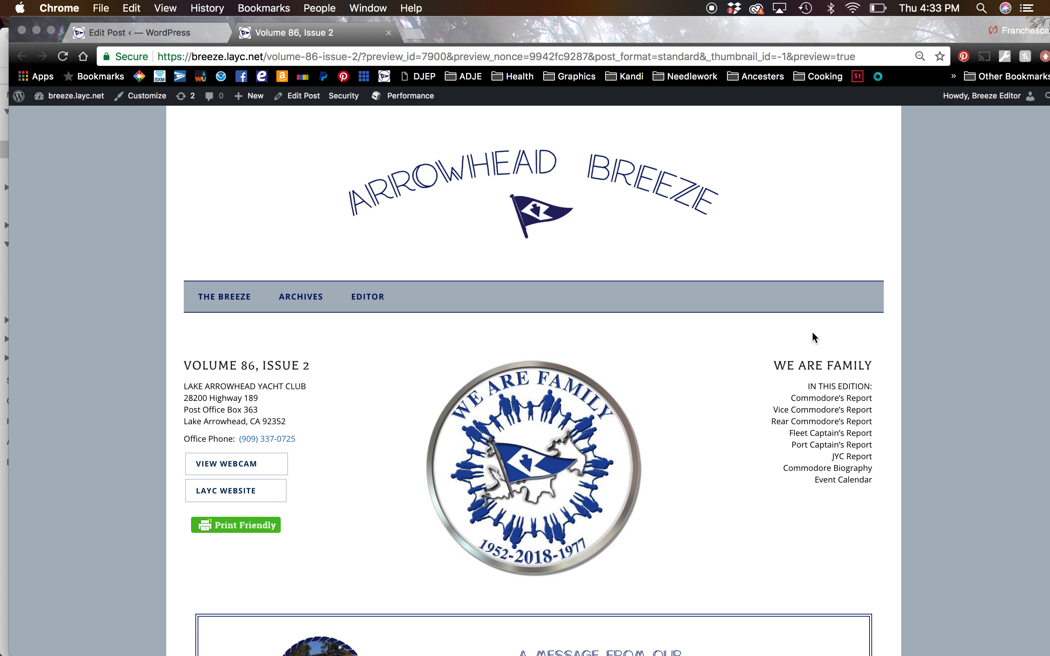
- Examine the previewed newsletter from the masthead through the Commodore's message to the Opening Day invitation
scroll(812, 333, "down", 5)
scroll(812, 332, "down", 1)
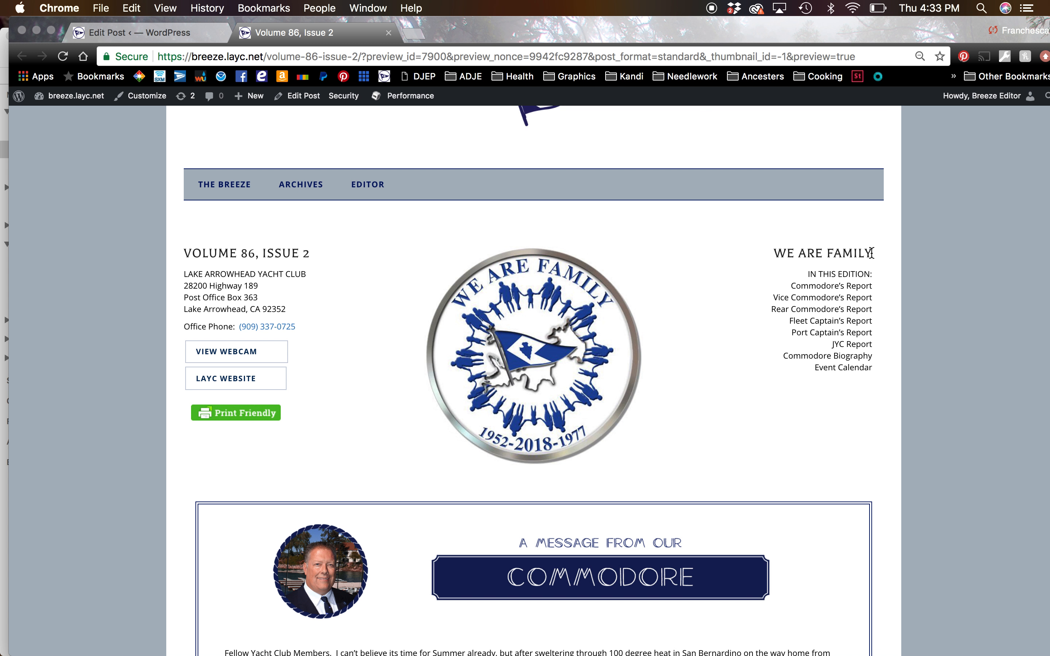
scroll(871, 253, "down", 7)
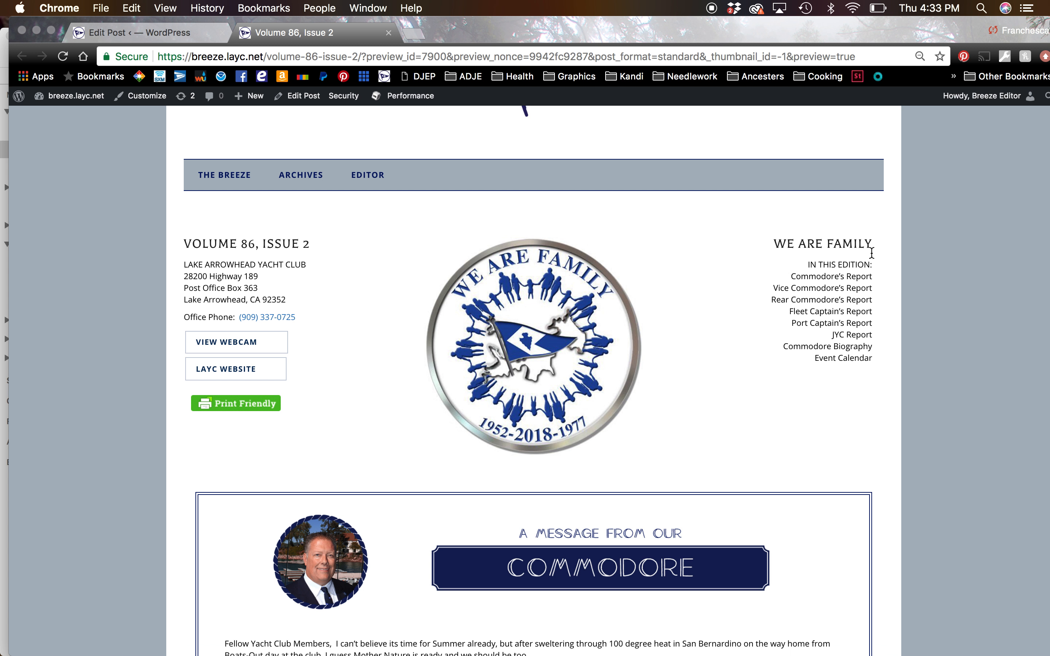
scroll(871, 253, "down", 8)
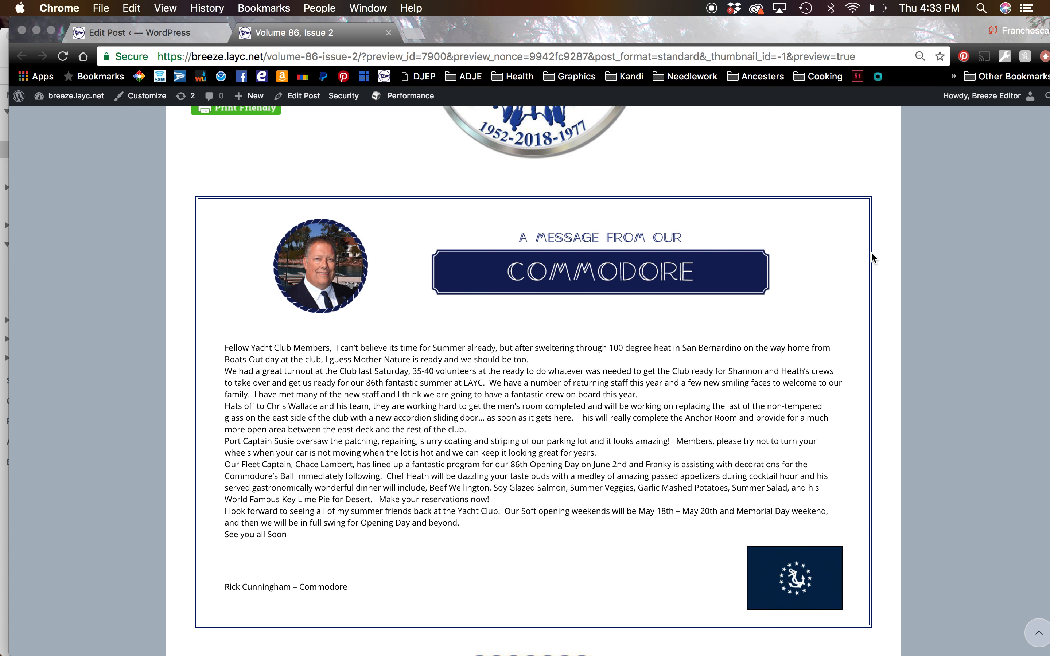
scroll(871, 253, "down", 4)
scroll(871, 254, "down", 1)
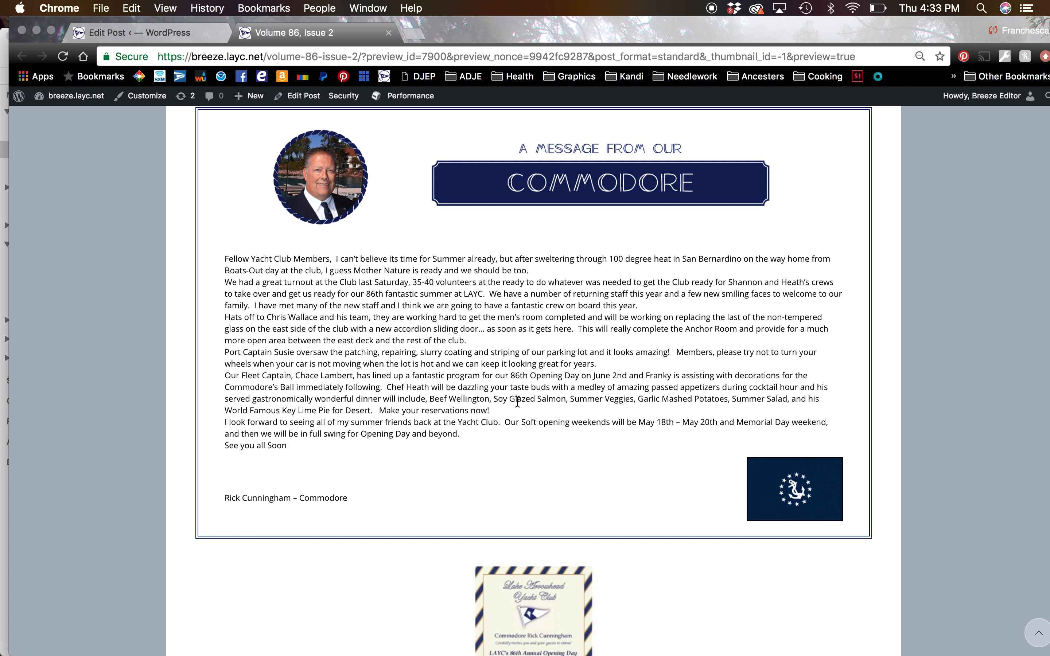
scroll(517, 401, "down", 5)
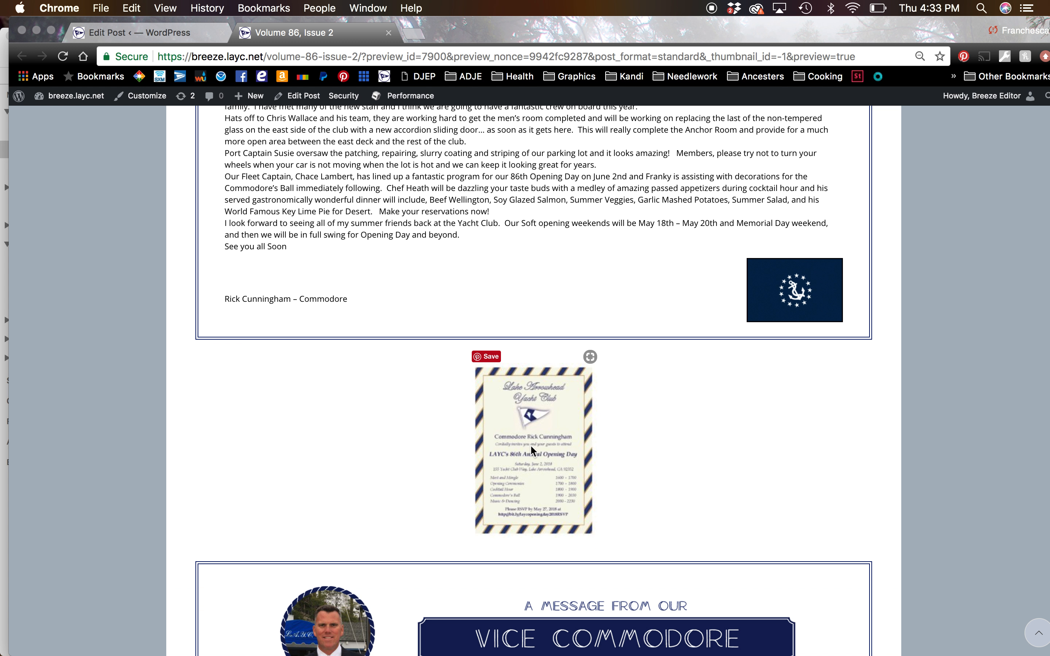
scroll(531, 446, "up", 20)
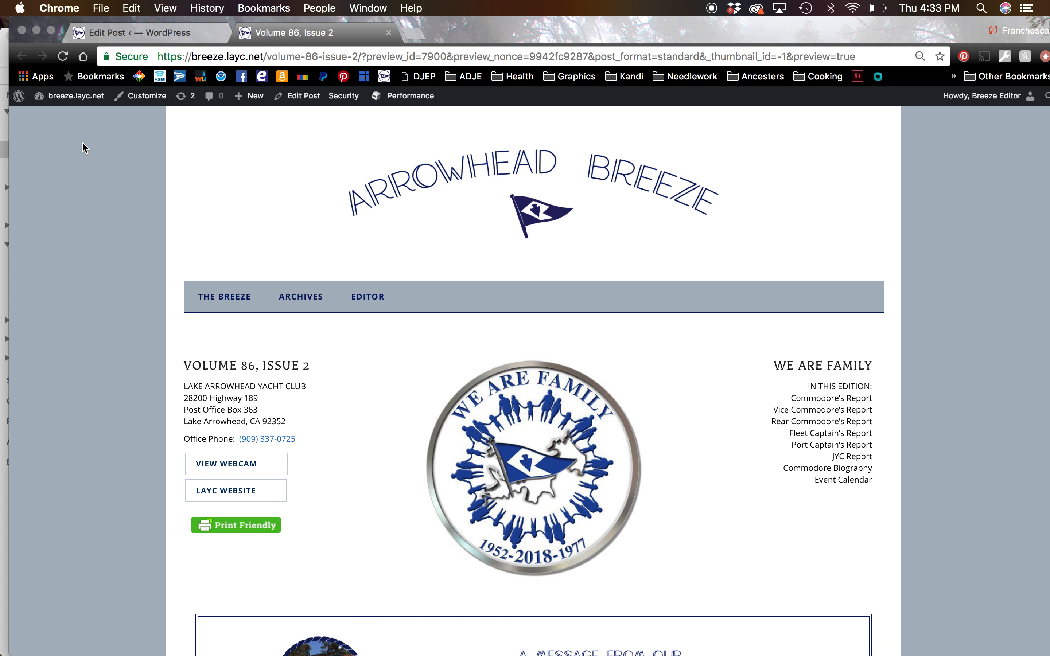
- Go to the site dashboard's list of all posts and open Volume 86, Issue 2 for editing
mouse_move(72, 100)
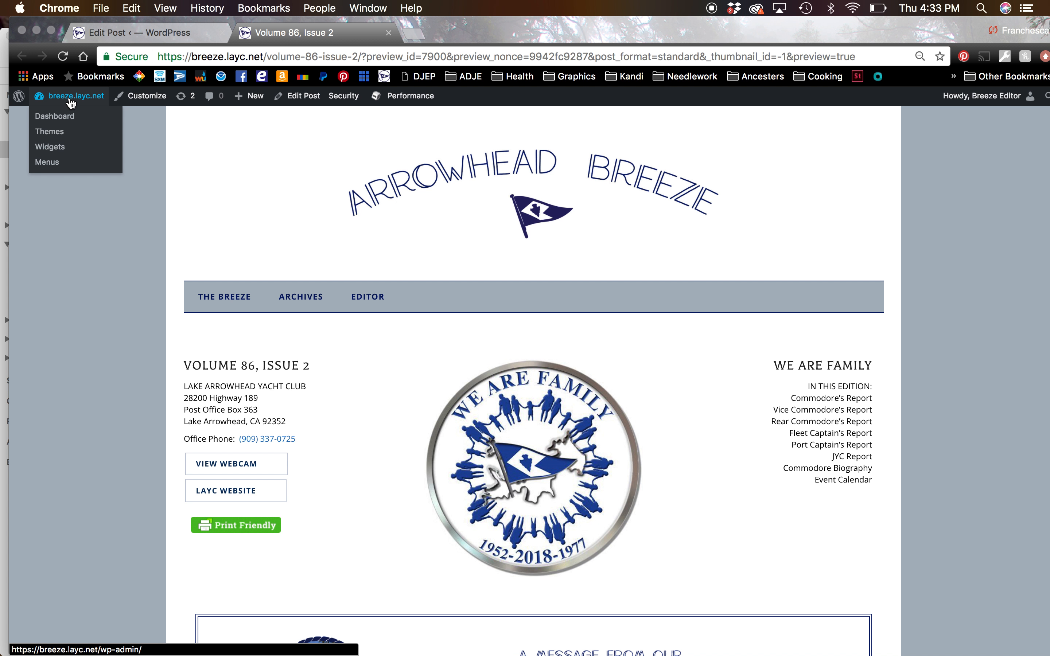
left_click(66, 120)
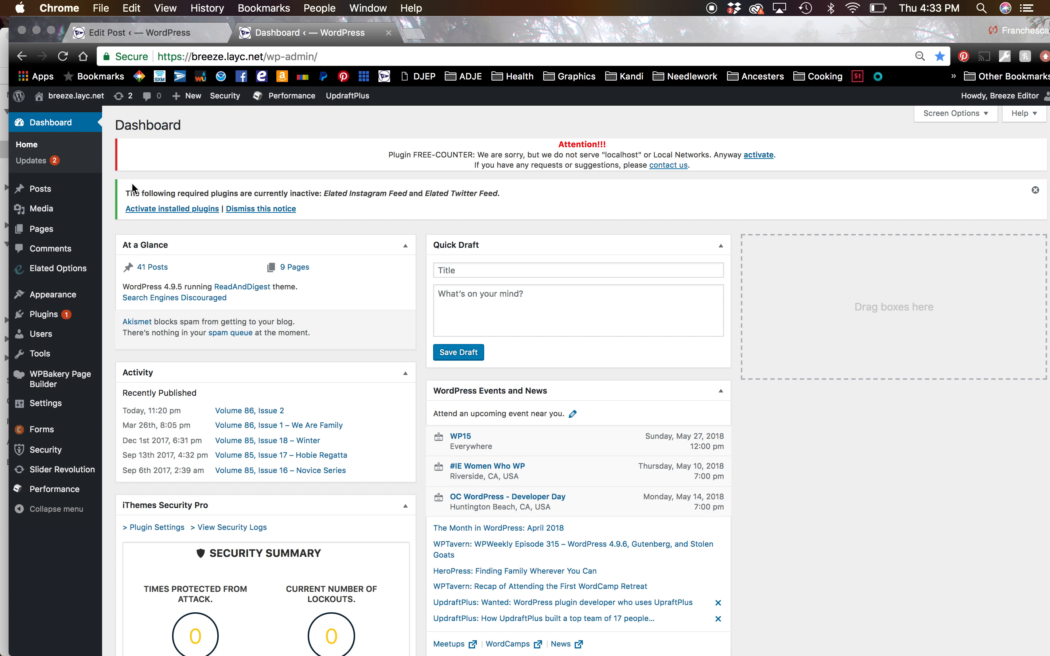
mouse_move(43, 190)
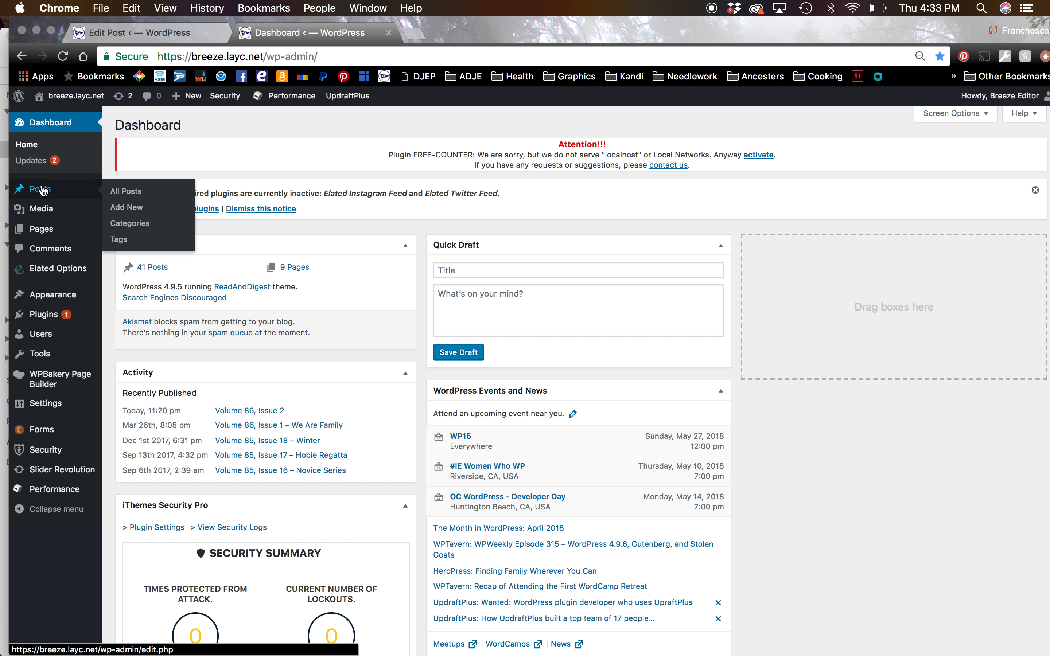
left_click(143, 192)
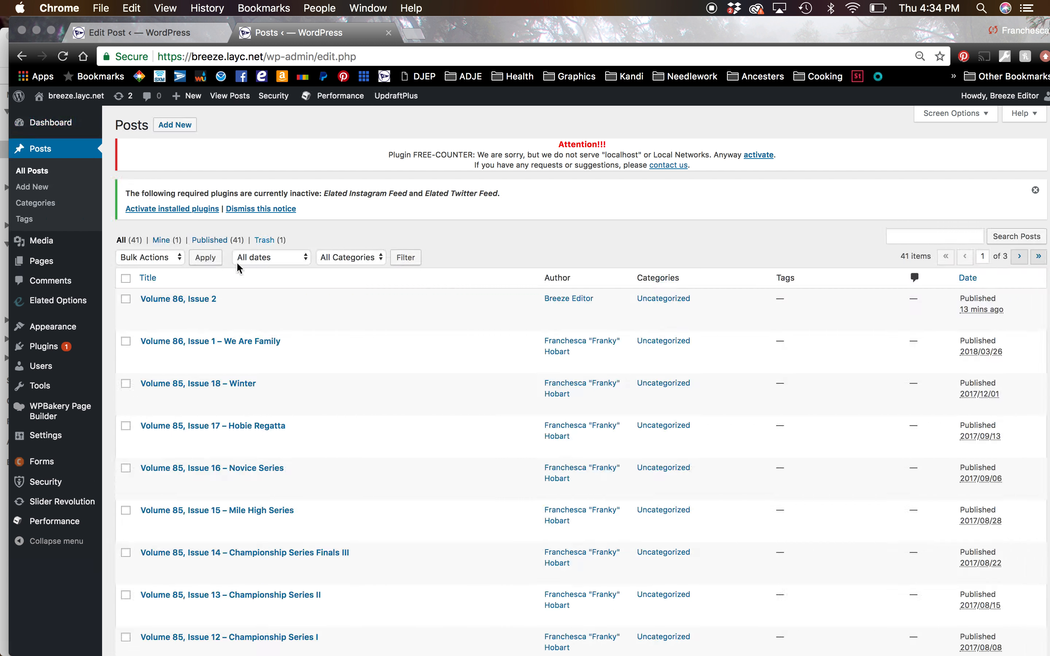
left_click(198, 313)
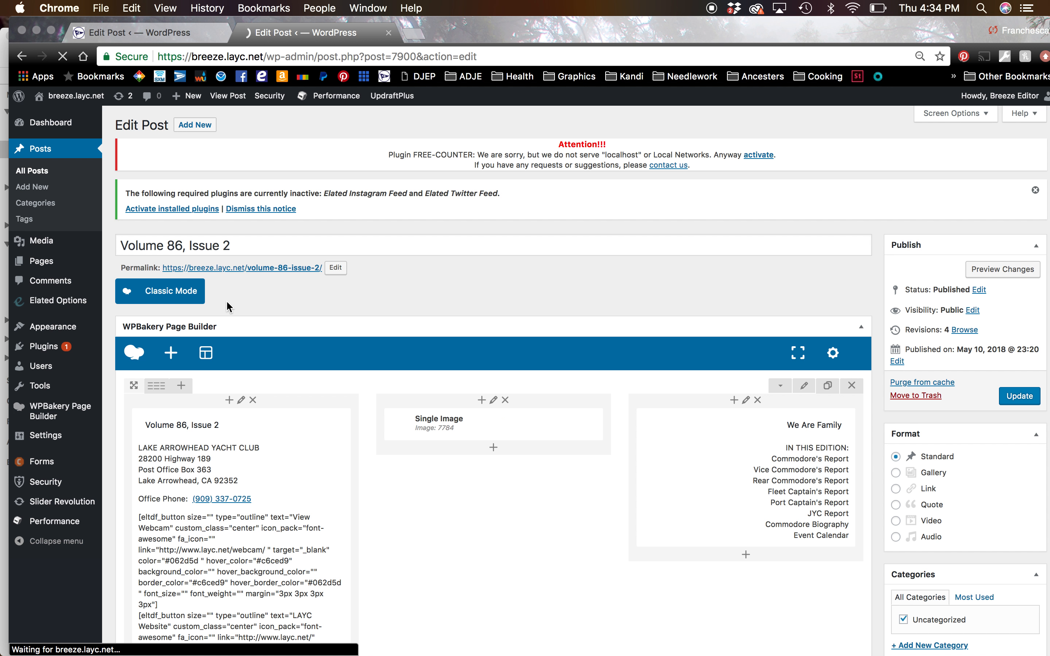
- Open the Commodore's message text block for editing and add an empty line after its first paragraph
scroll(227, 300, "down", 8)
scroll(227, 301, "down", 6)
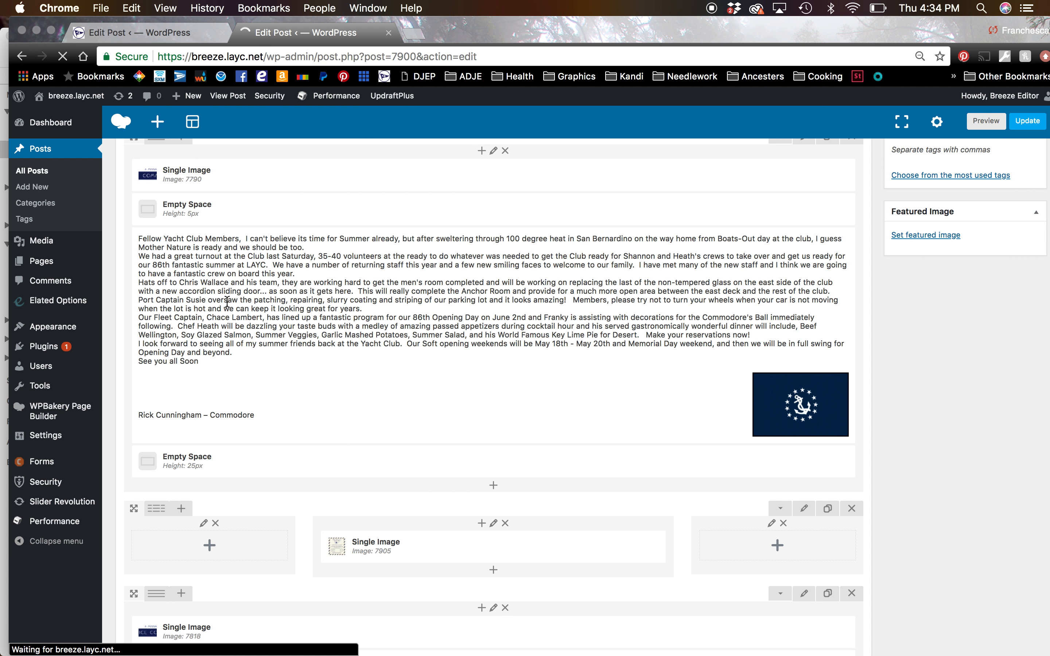
mouse_move(227, 302)
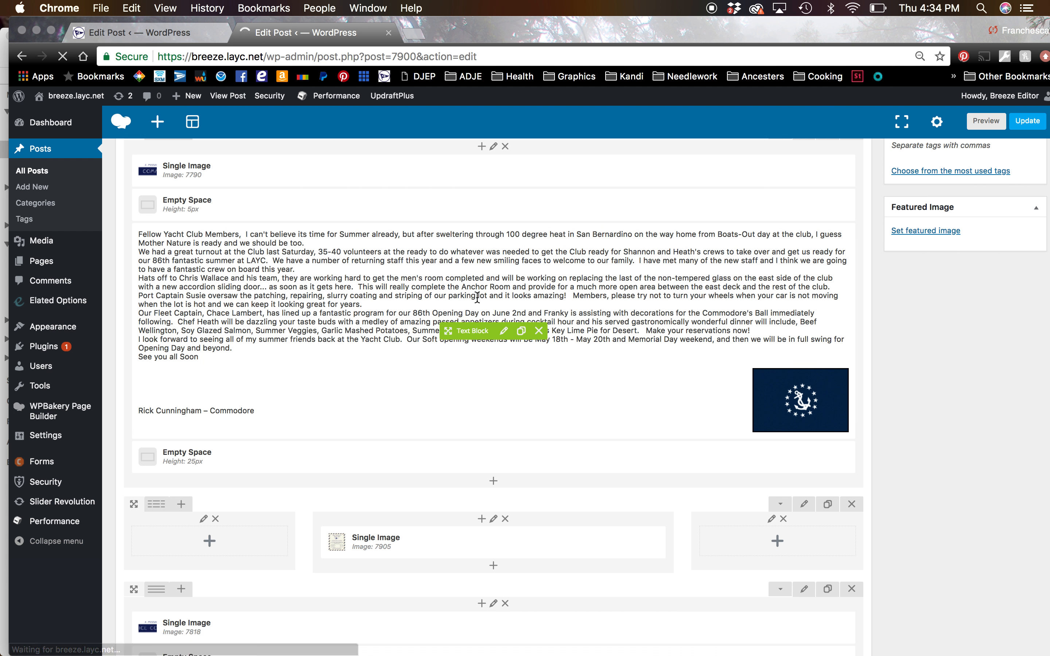
left_click(503, 333)
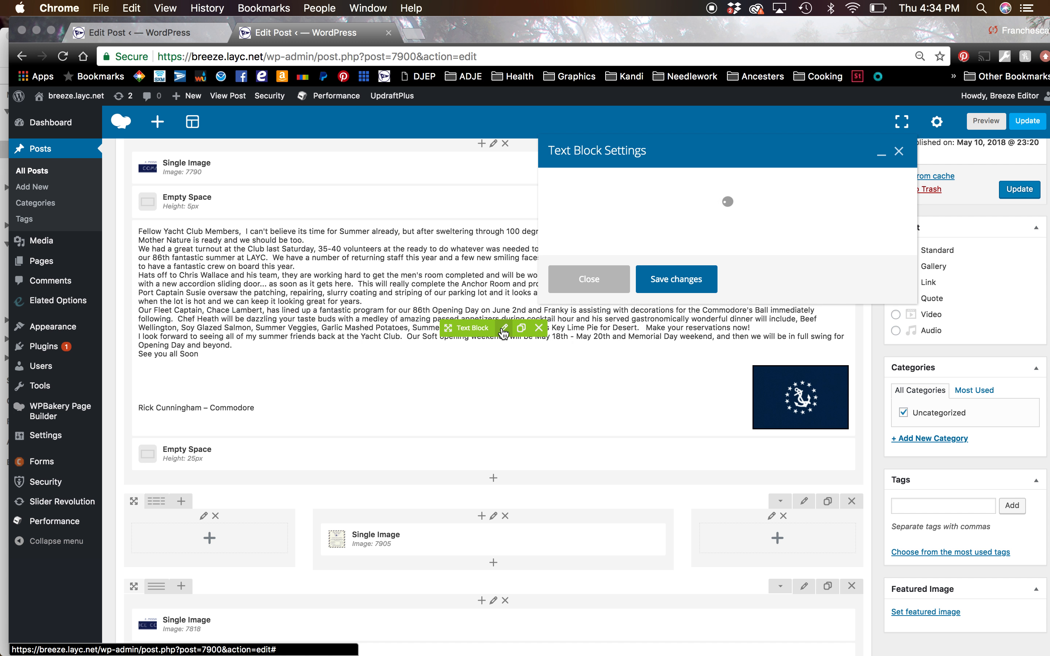
scroll(735, 287, "up", 10)
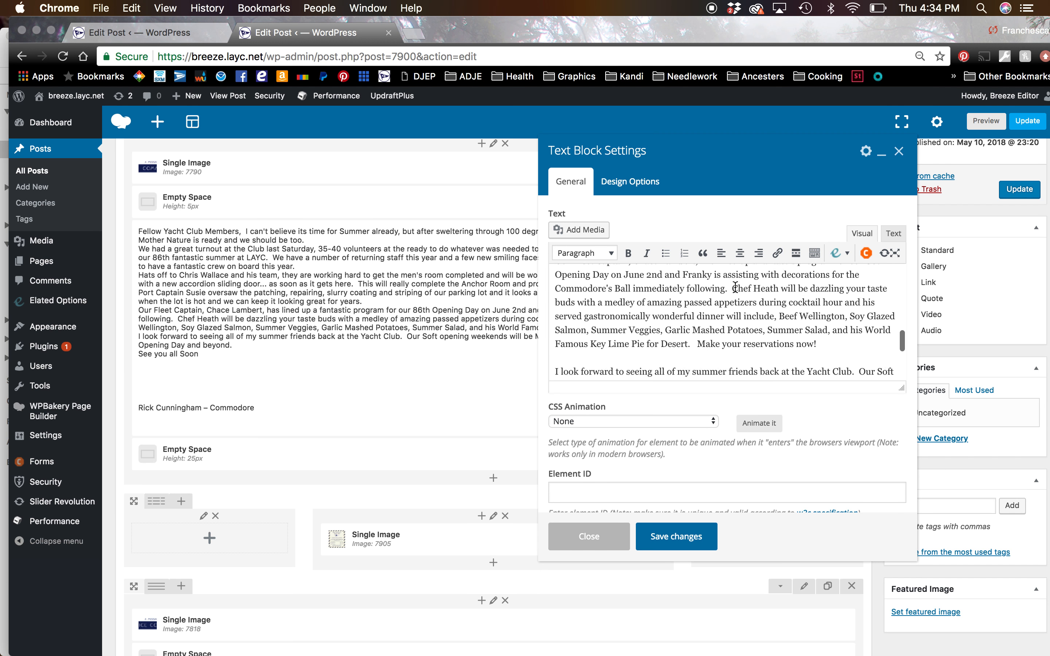
scroll(735, 287, "up", 10)
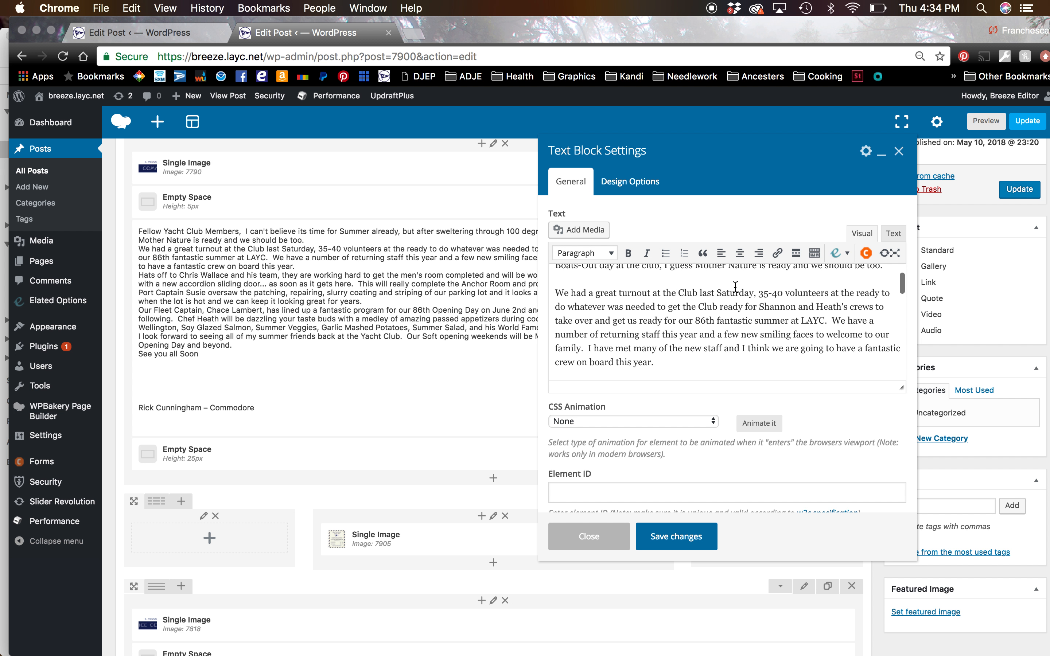
left_click(884, 305)
key("Return")
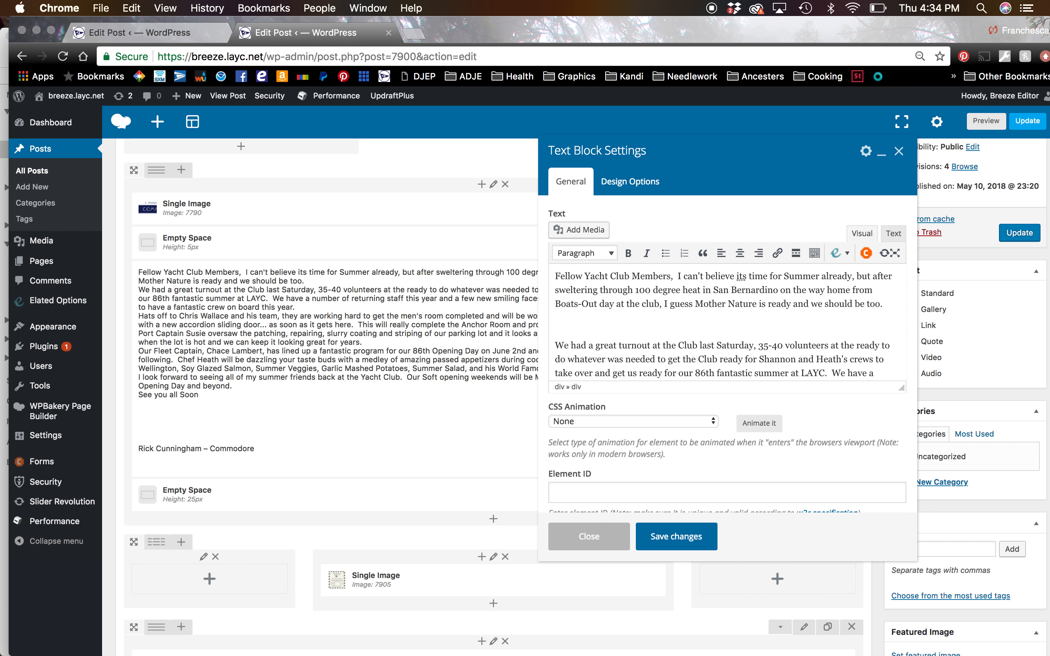
- Add an empty line after each of the second, third and fourth paragraphs of the Commodore's message
scroll(849, 335, "down", 5)
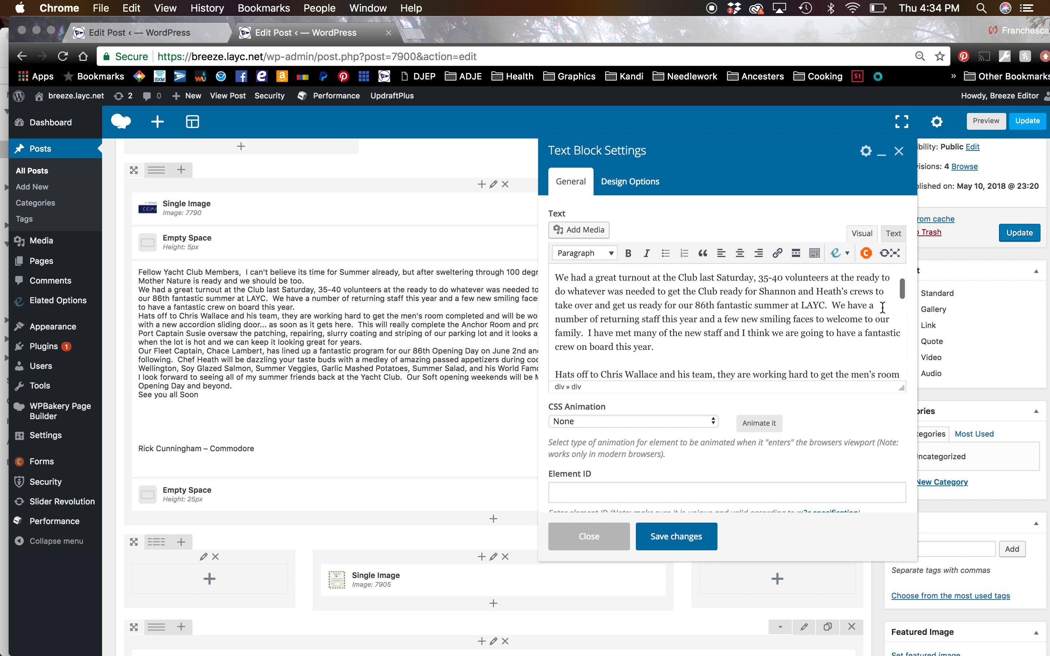
left_click(849, 336)
key("Return")
scroll(768, 321, "down", 8)
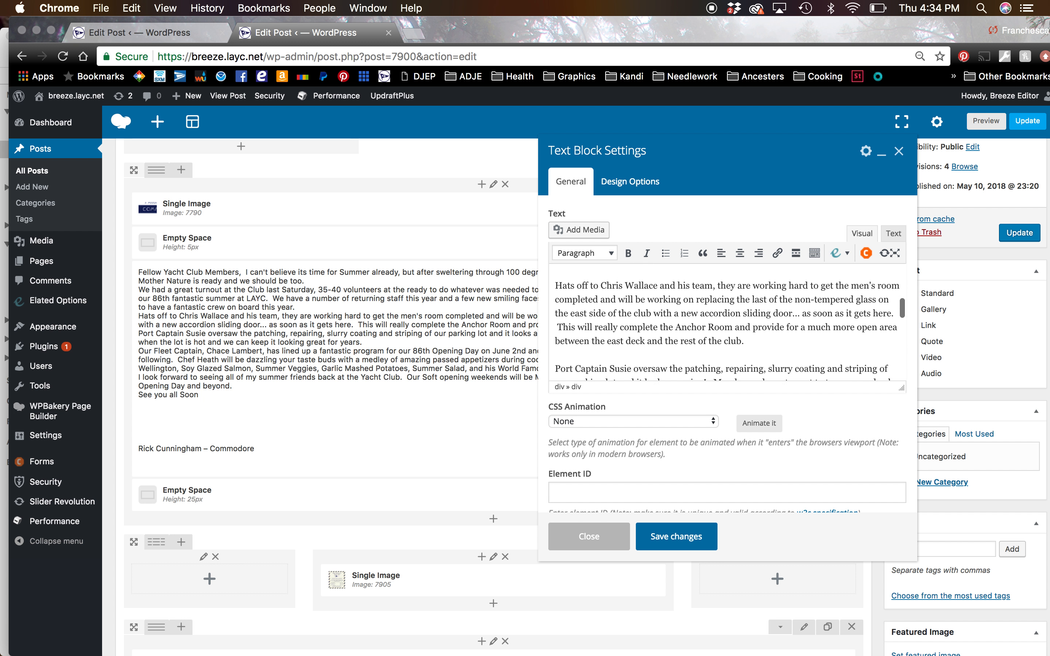
left_click(768, 314)
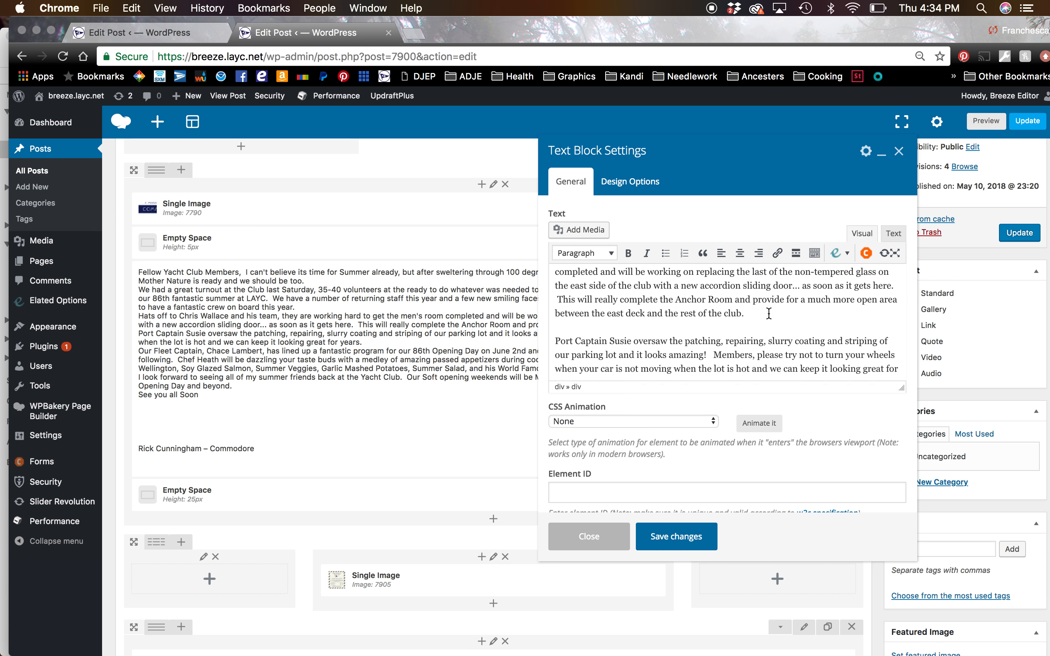
key("Return")
scroll(681, 290, "down", 5)
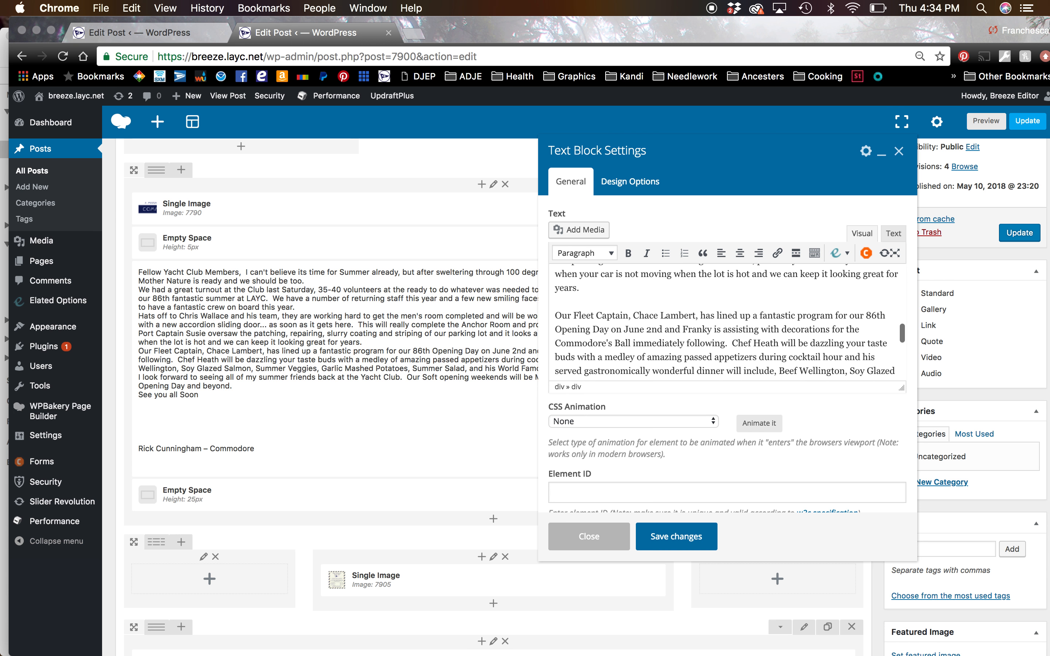
left_click(681, 290)
key("Return")
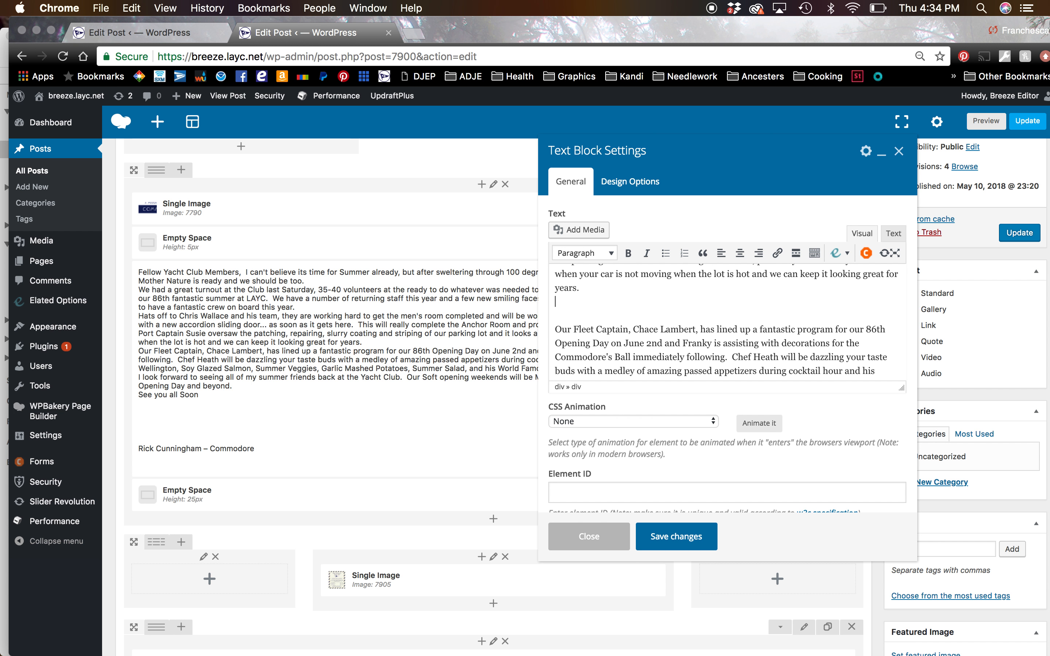
- Add an empty line after the paragraphs ending "Make your reservations now!" and "Opening Day and beyond.", then save the text block
scroll(681, 290, "down", 5)
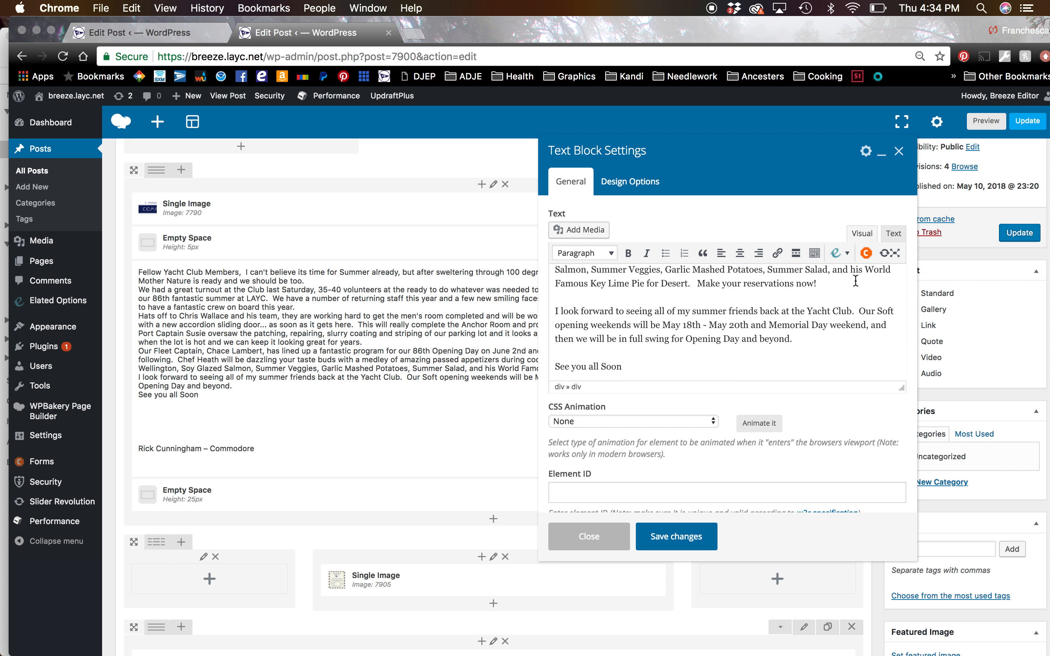
left_click(829, 285)
key("Return")
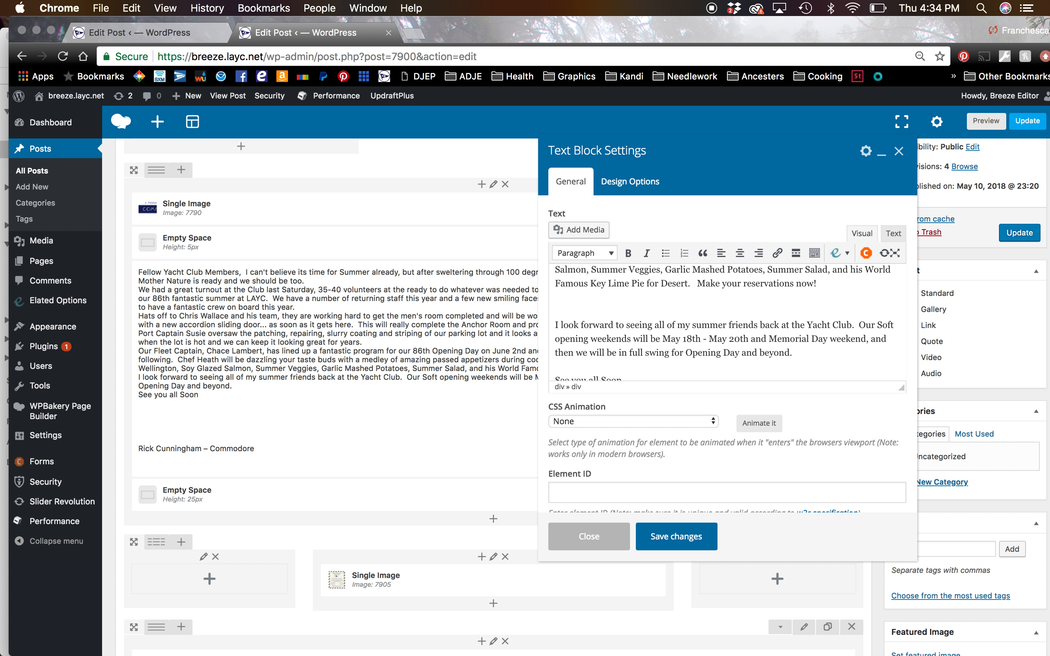
scroll(825, 283, "down", 3)
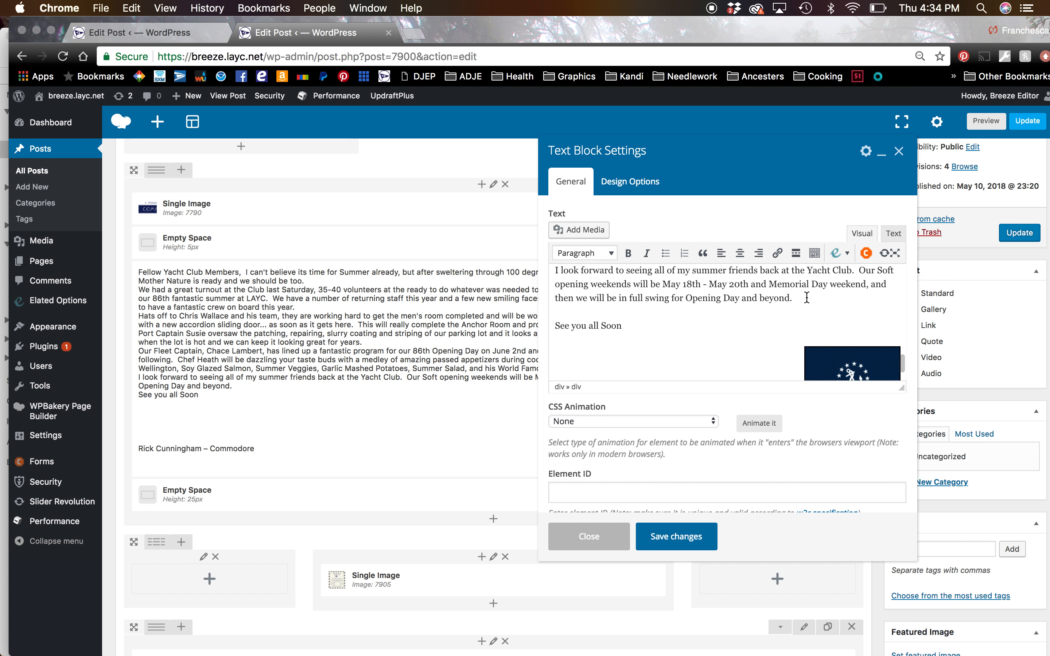
key("Return")
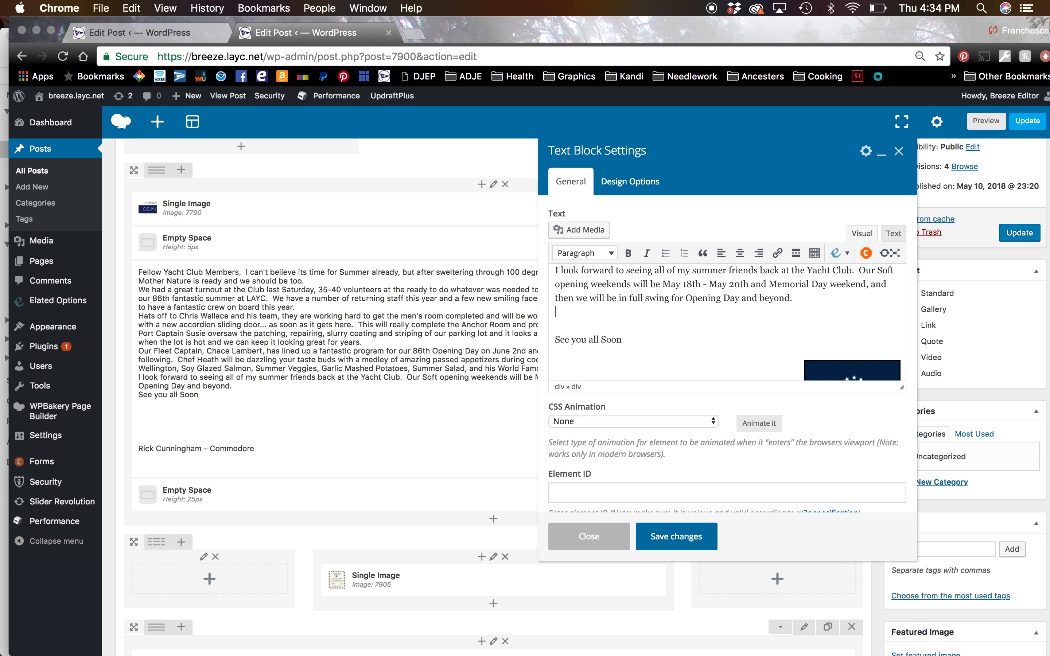
left_click(692, 537)
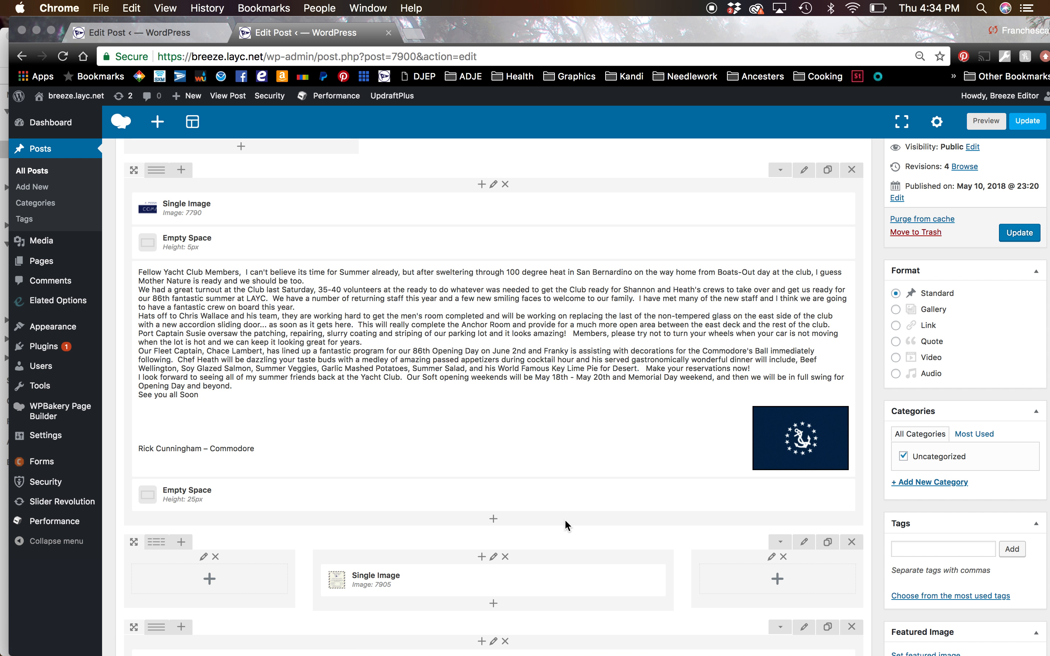
- Set the Opening Day invitation's image size to full and save the single image settings
scroll(565, 519, "down", 5)
left_click(508, 433)
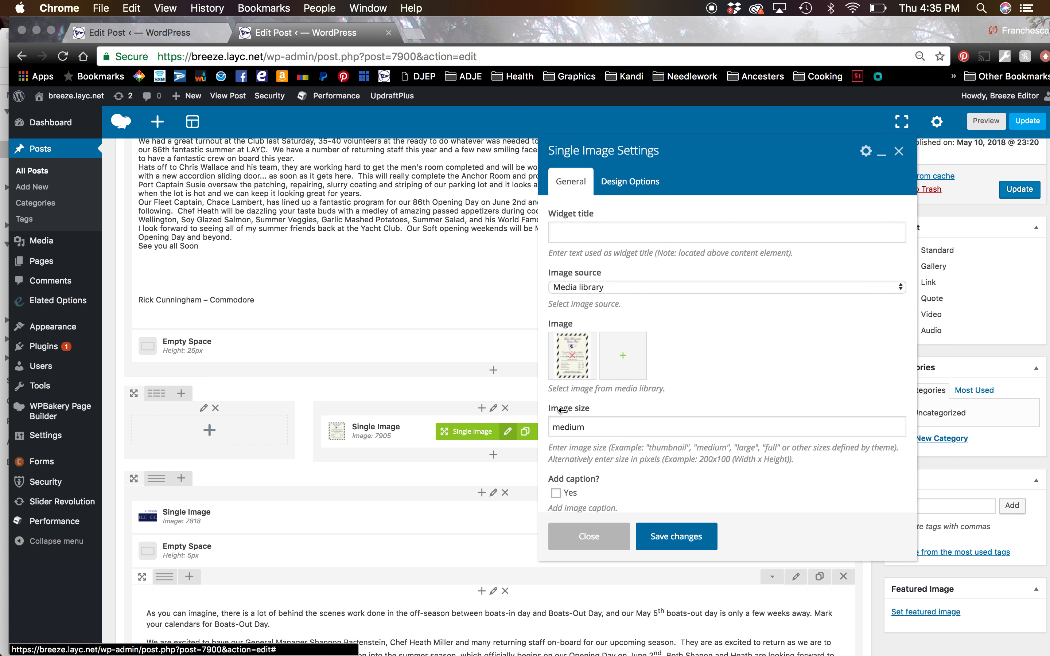
left_click(563, 427)
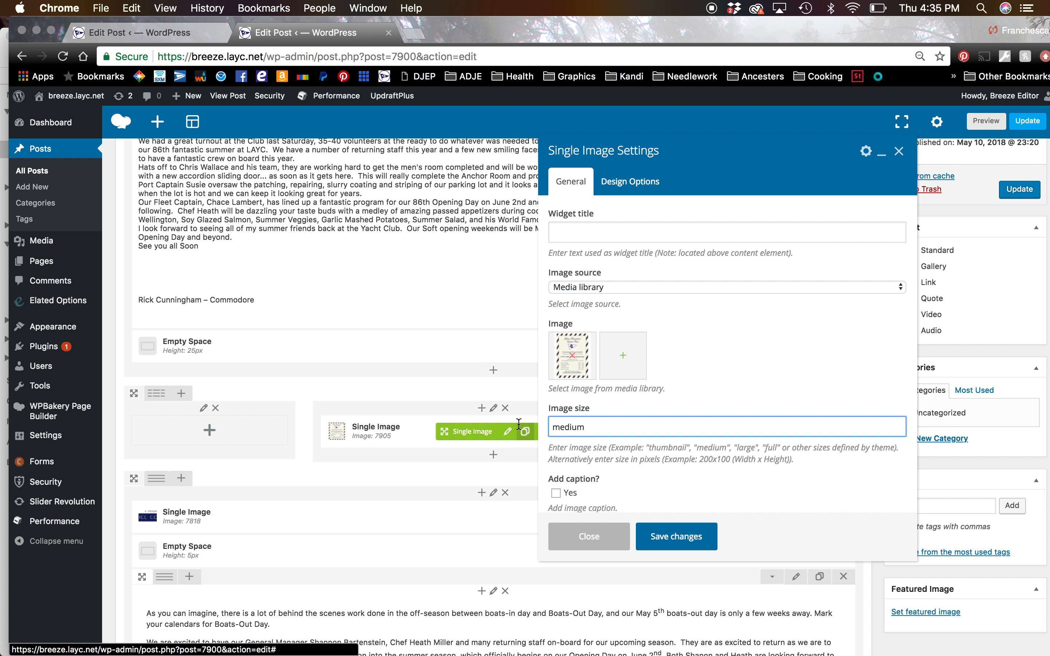
left_click_drag(604, 427, 545, 428)
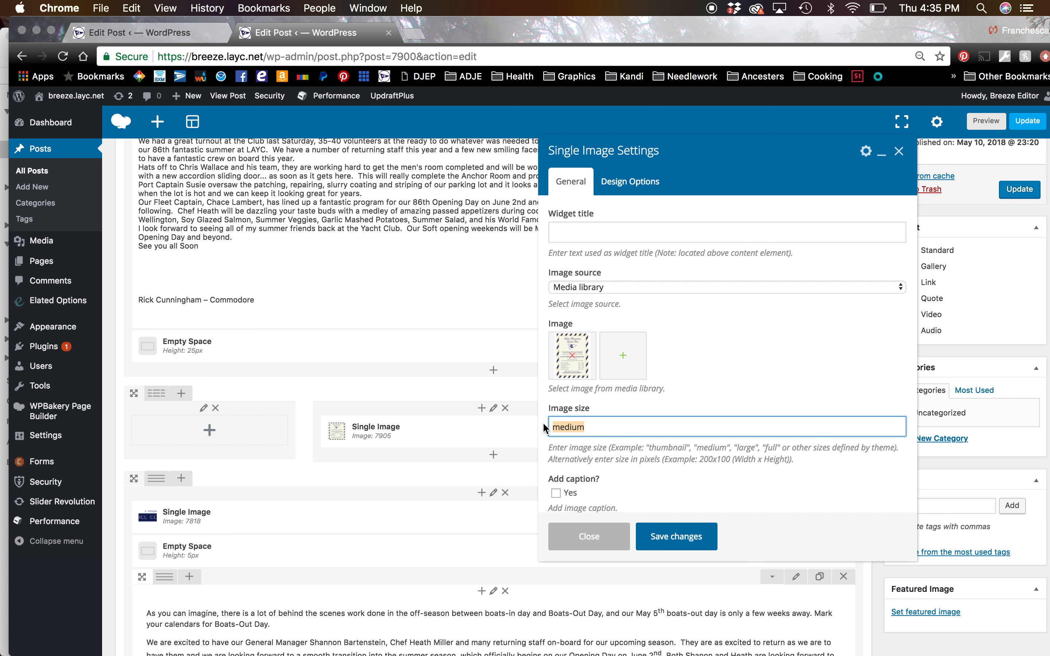
type("full")
left_click(675, 540)
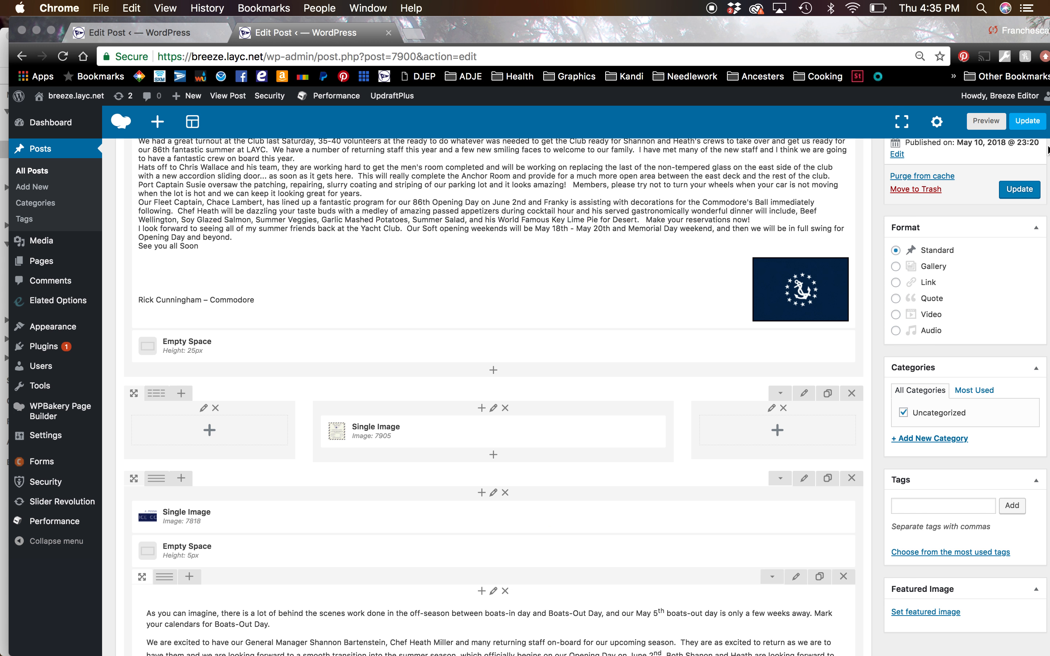
- Update the Volume 86, Issue 2 post and preview its changes down to the Opening Day invitation
left_click(1018, 190)
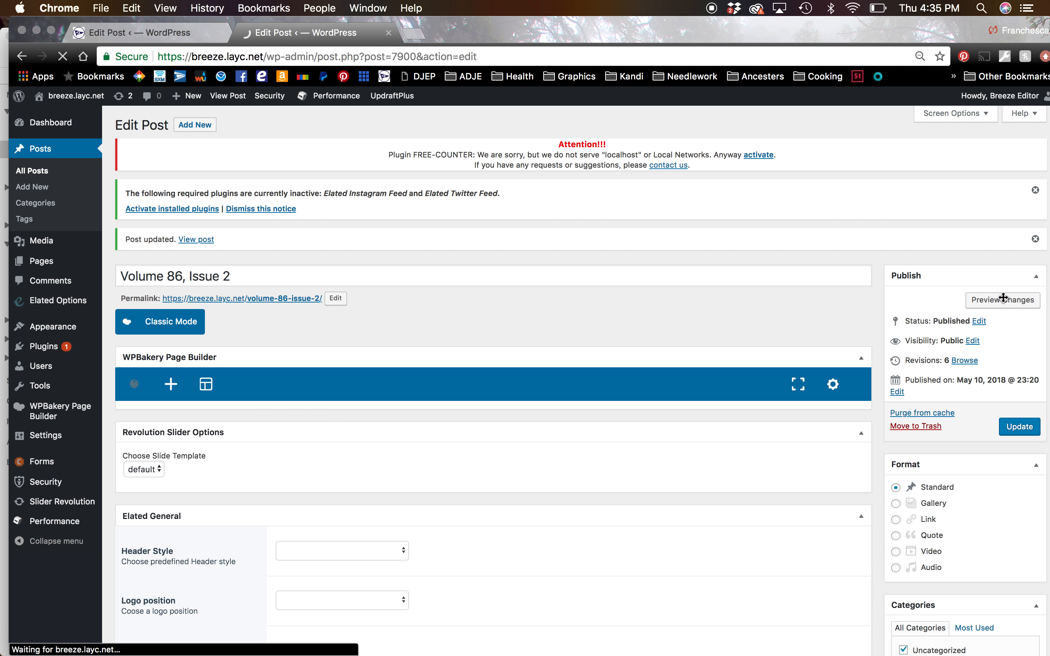
left_click(1002, 300)
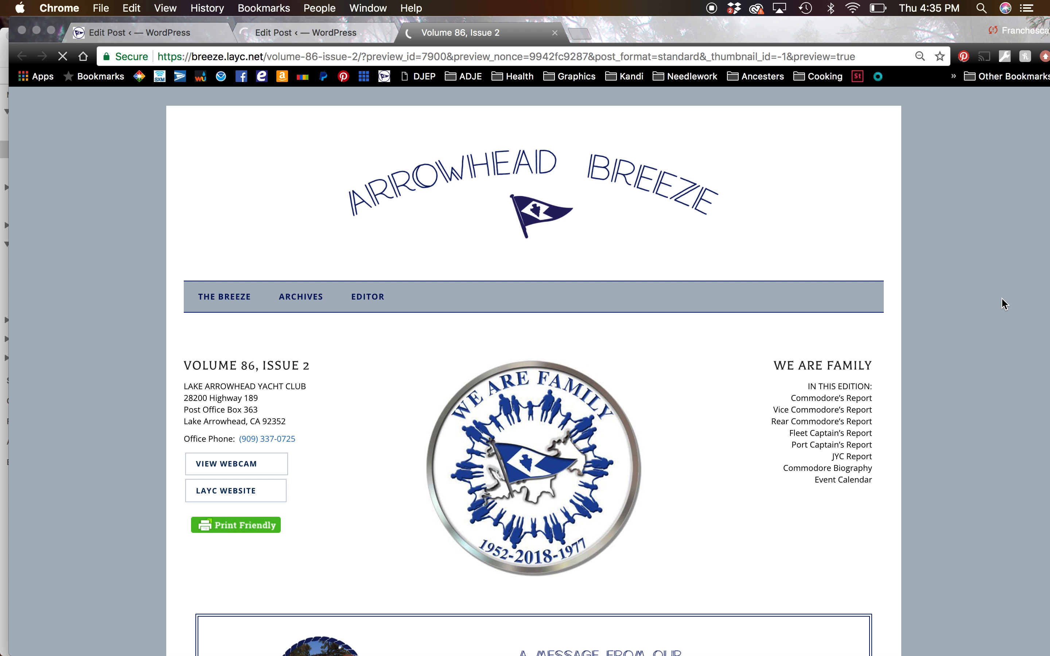
scroll(661, 402, "down", 15)
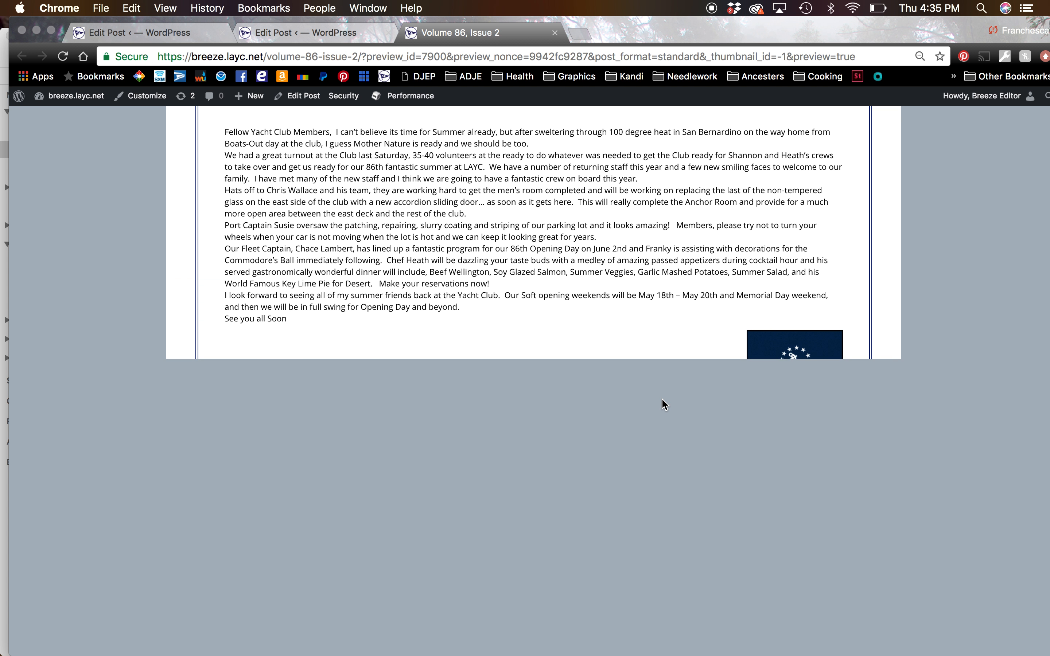
scroll(663, 404, "down", 3)
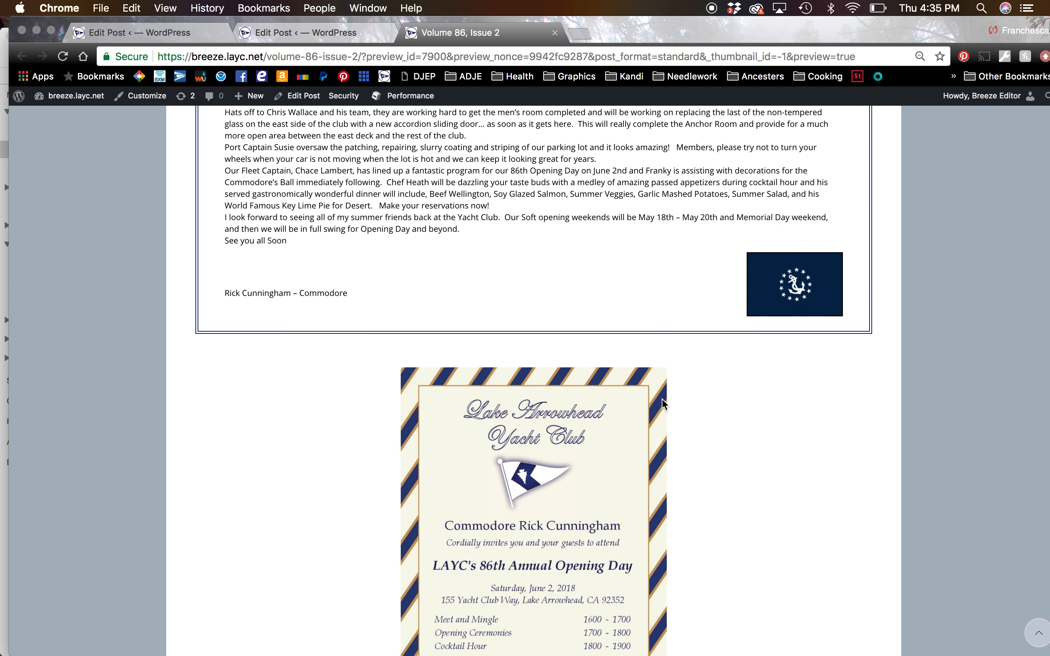
- Check the Opening Day invitation and the paragraph spacing of the Commodore's message in the preview
scroll(662, 403, "down", 4)
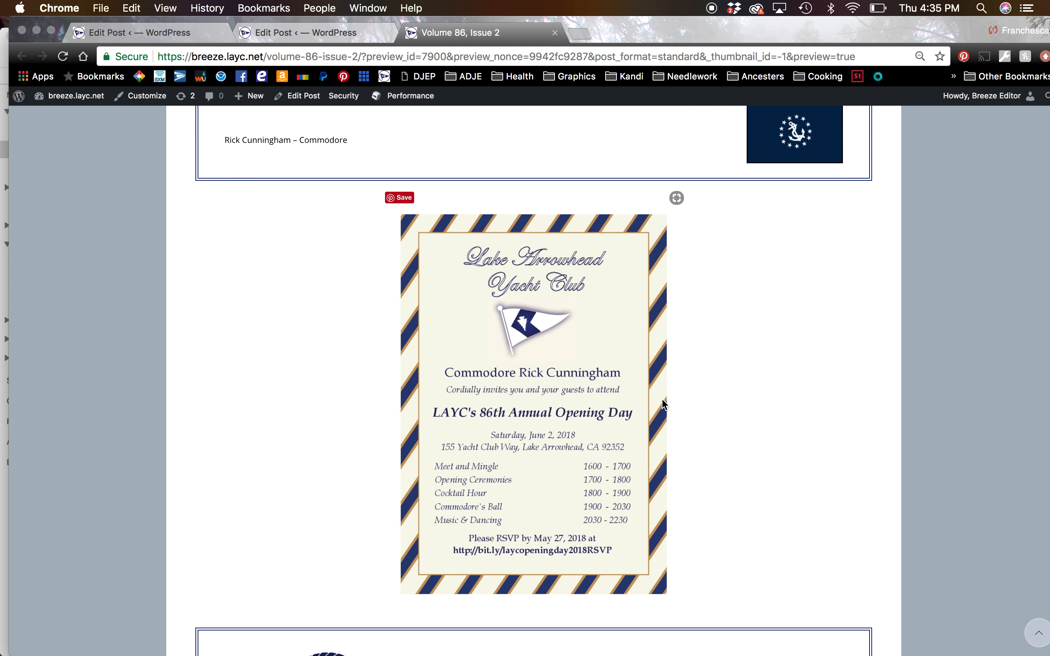
scroll(664, 404, "up", 8)
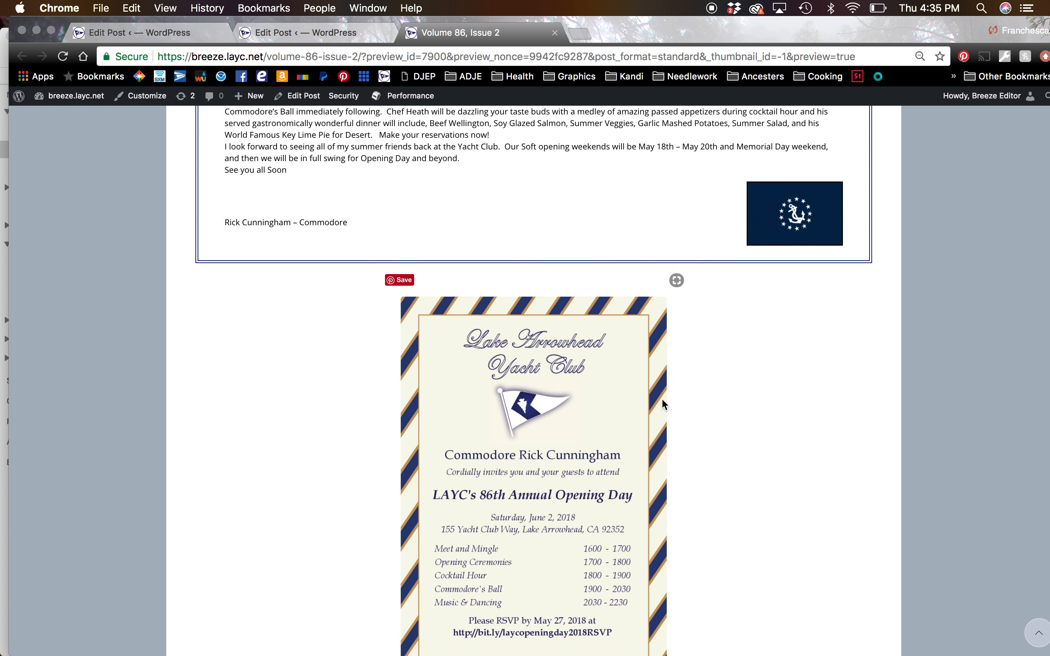
scroll(662, 398, "up", 2)
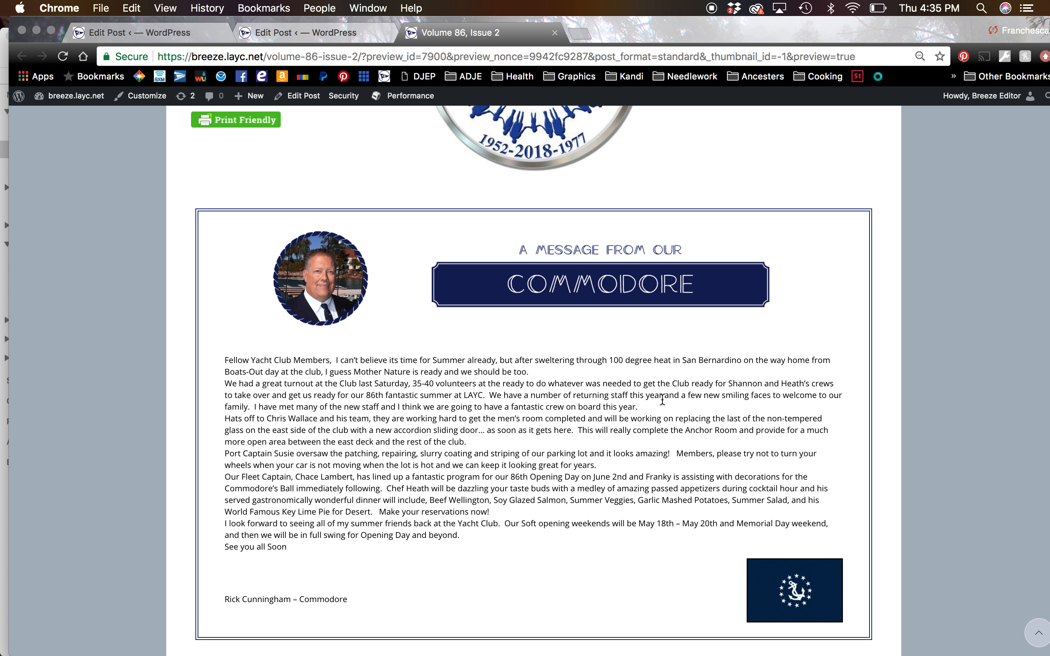
- Return to the post editor and open the Commodore's message text block for editing
left_click(291, 39)
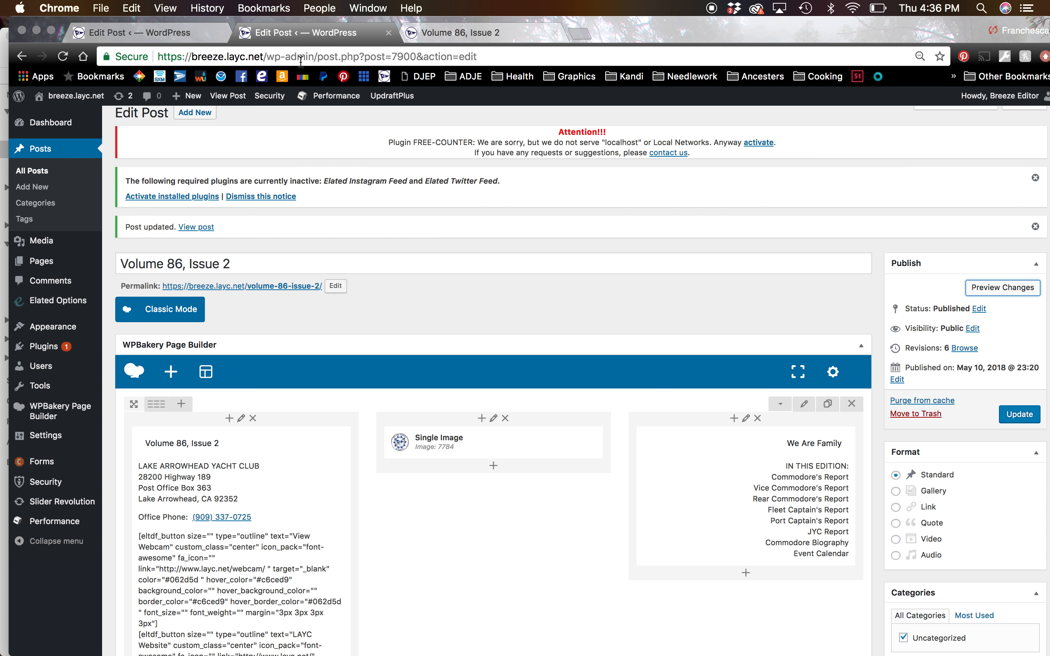
scroll(326, 167, "down", 5)
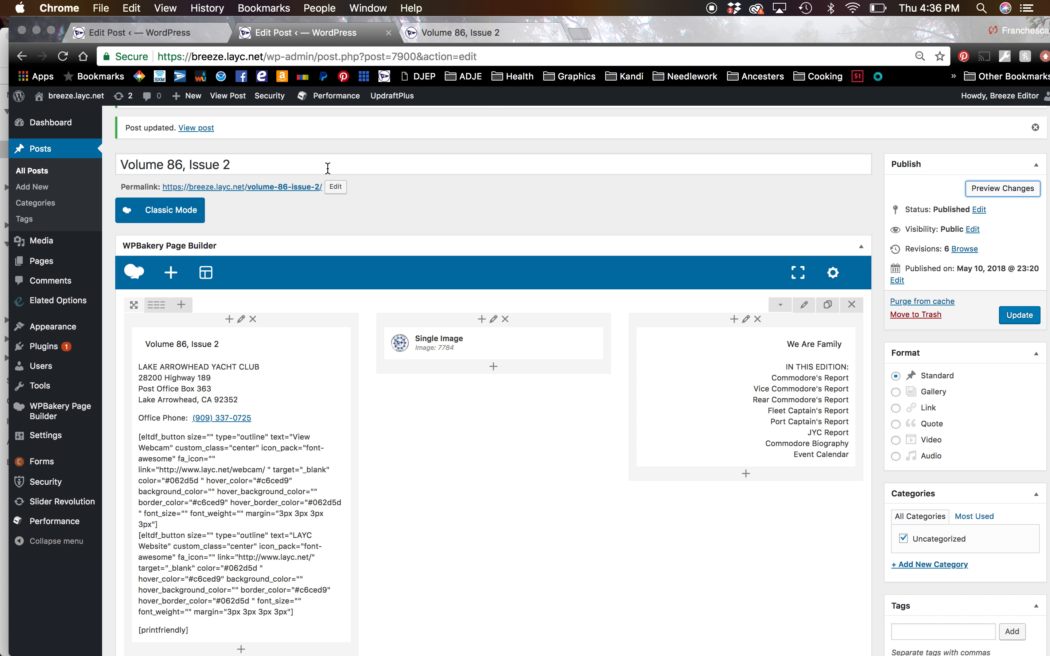
scroll(328, 169, "down", 2)
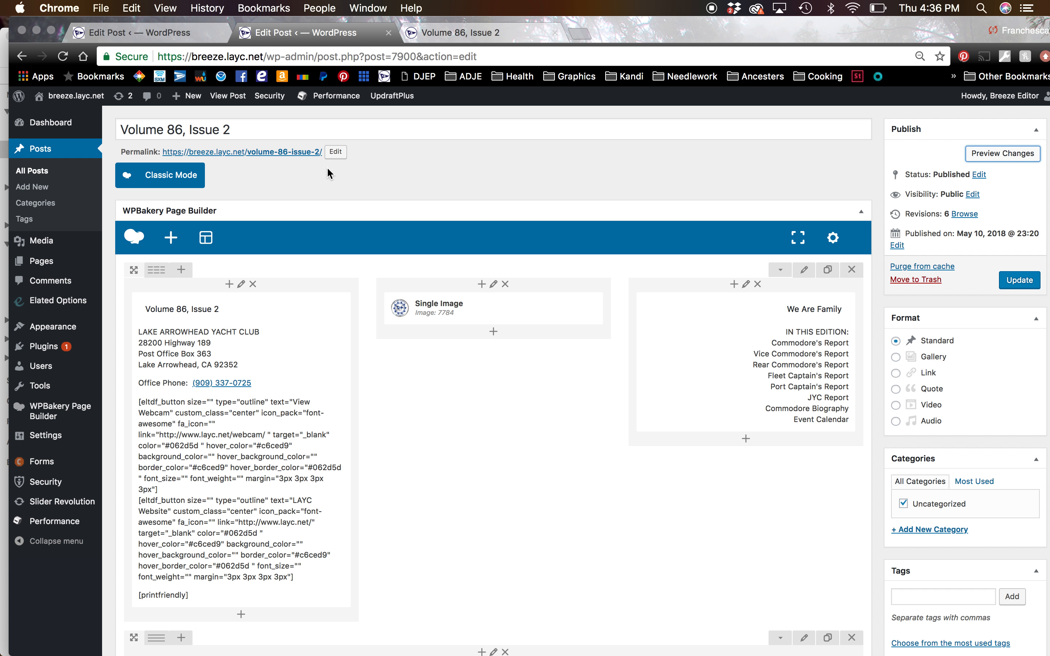
scroll(328, 173, "down", 2)
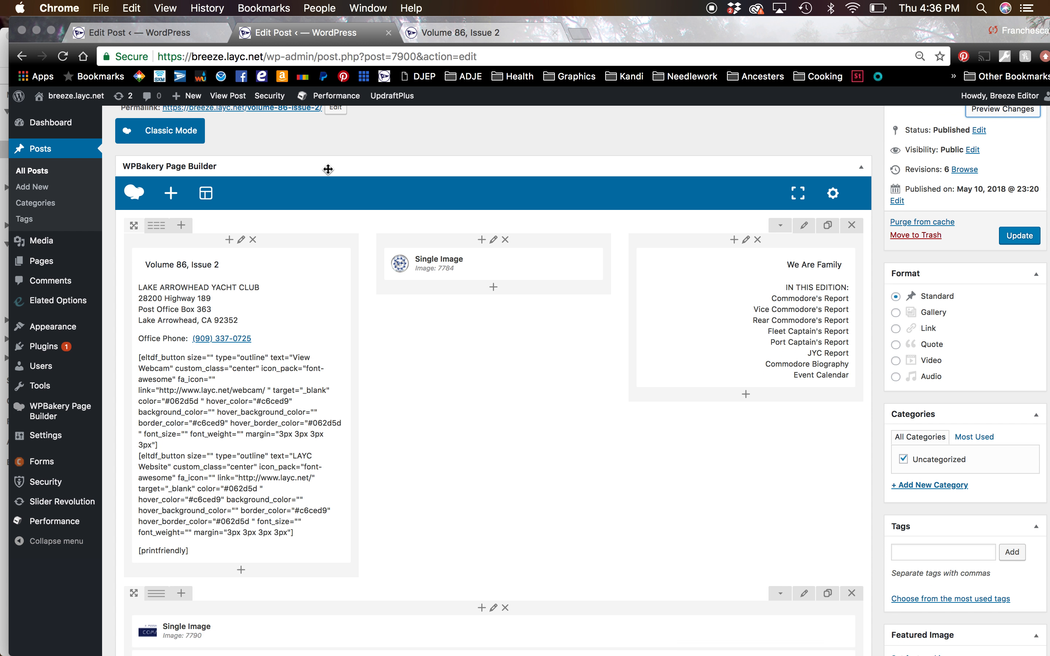
scroll(328, 170, "down", 15)
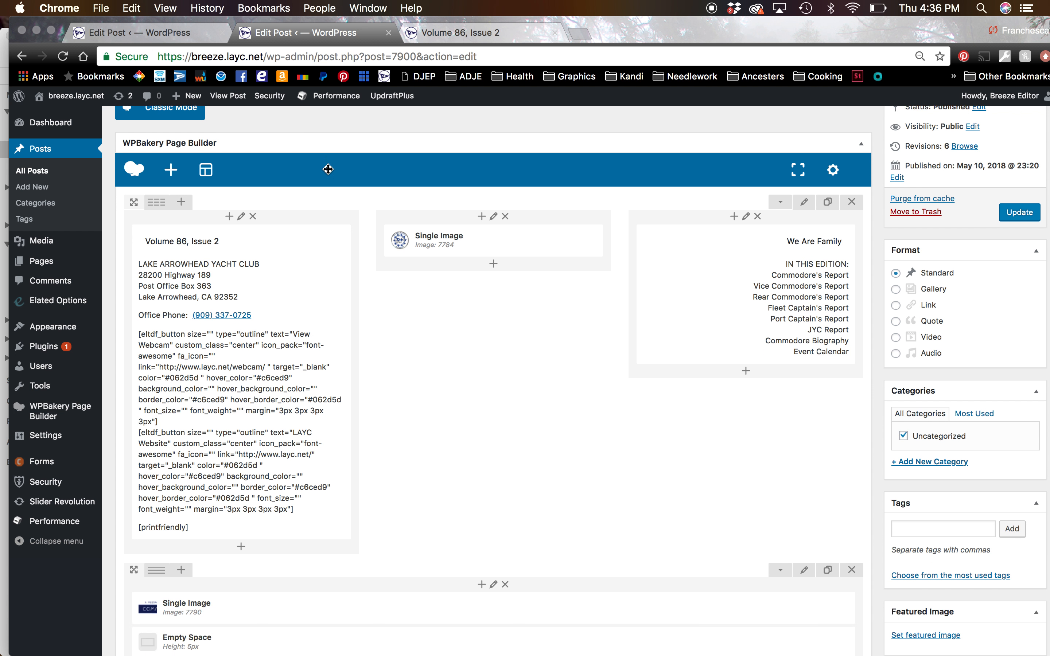
scroll(327, 173, "down", 6)
scroll(328, 169, "up", 5)
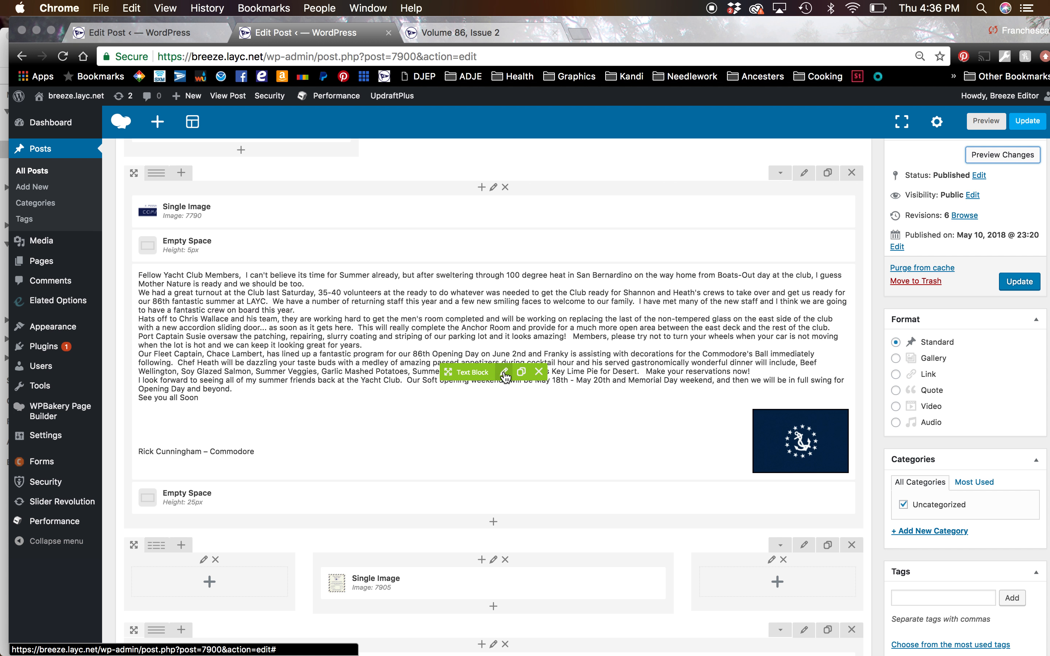
left_click(504, 372)
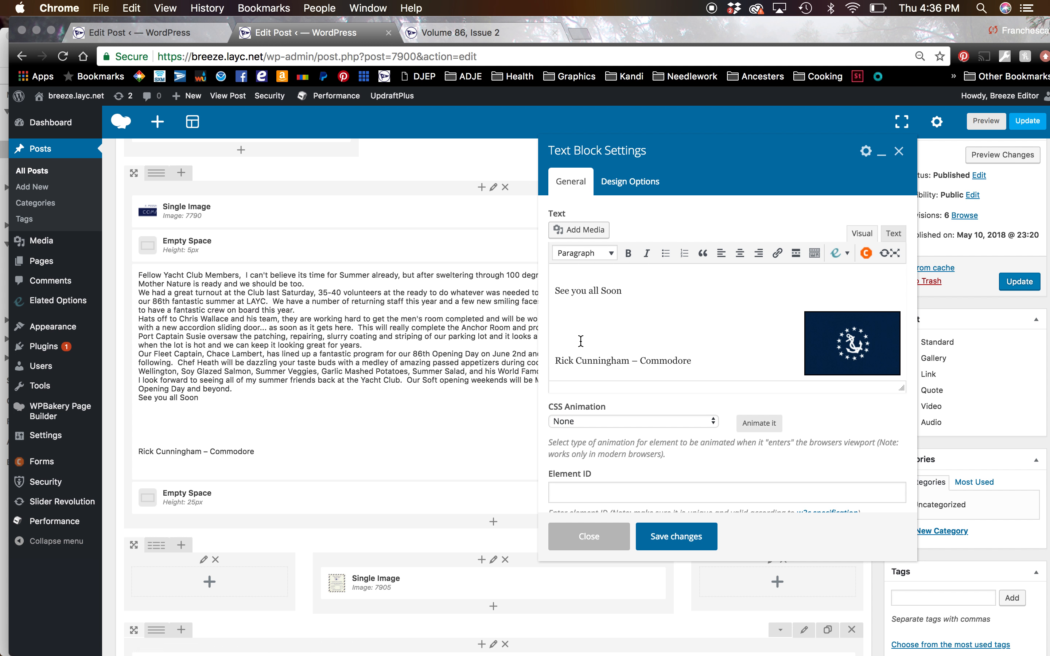
- Show the message's HTML source and go to the start of the code
scroll(591, 341, "up", 10)
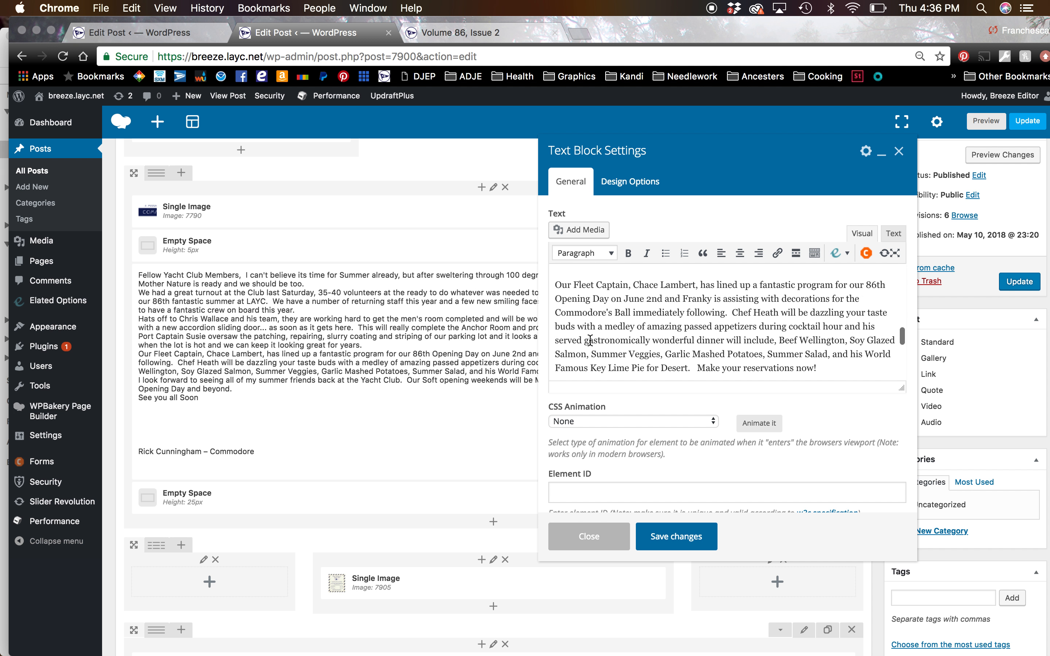
scroll(590, 341, "up", 12)
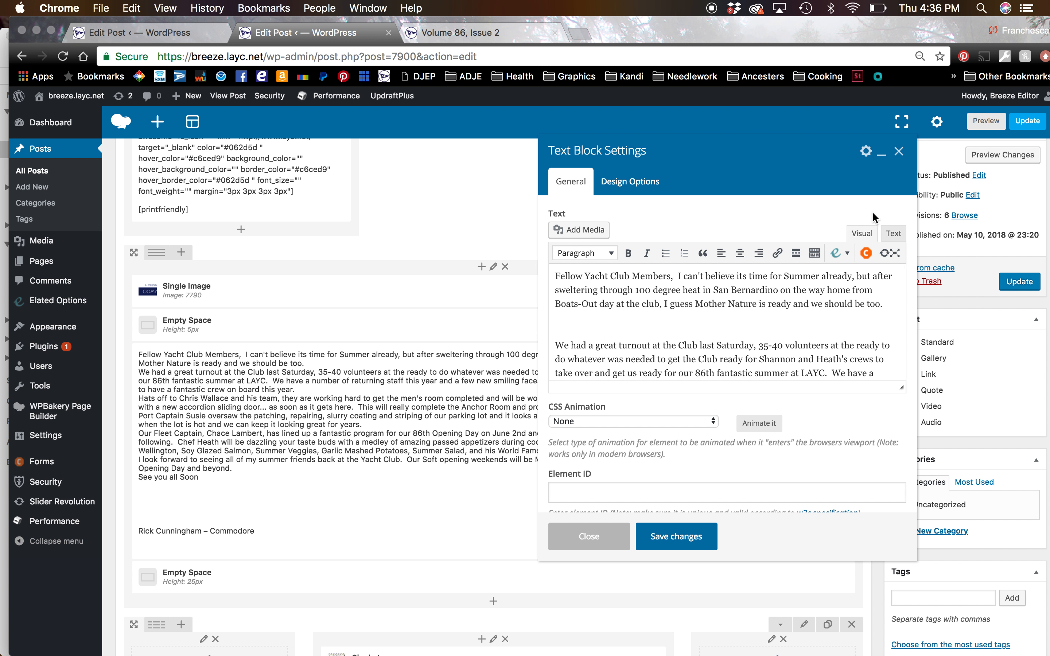
left_click(895, 237)
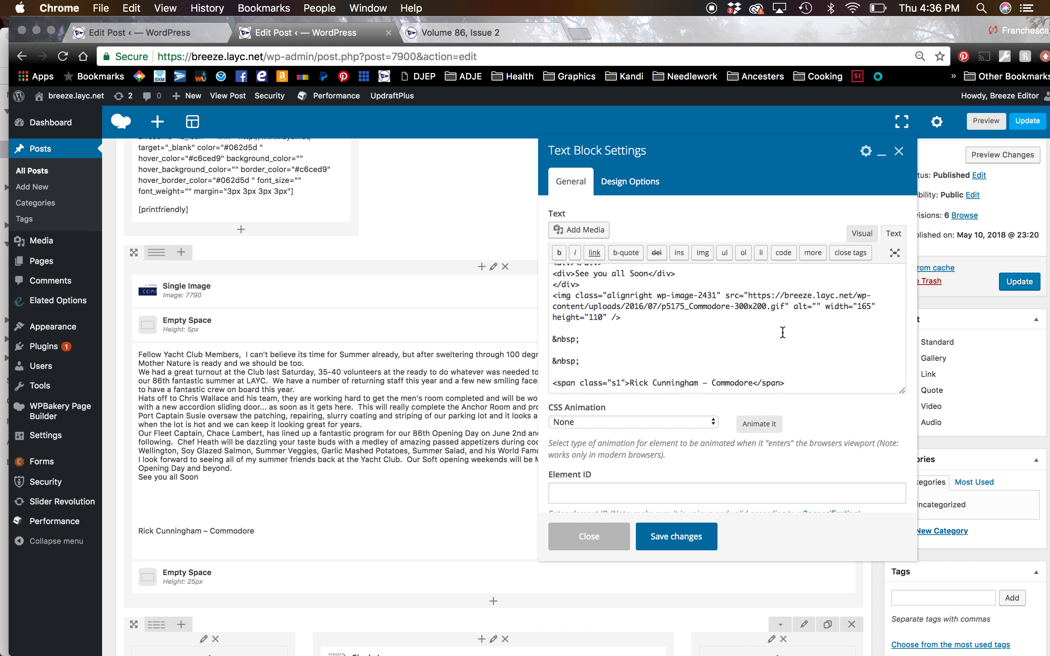
scroll(782, 332, "up", 15)
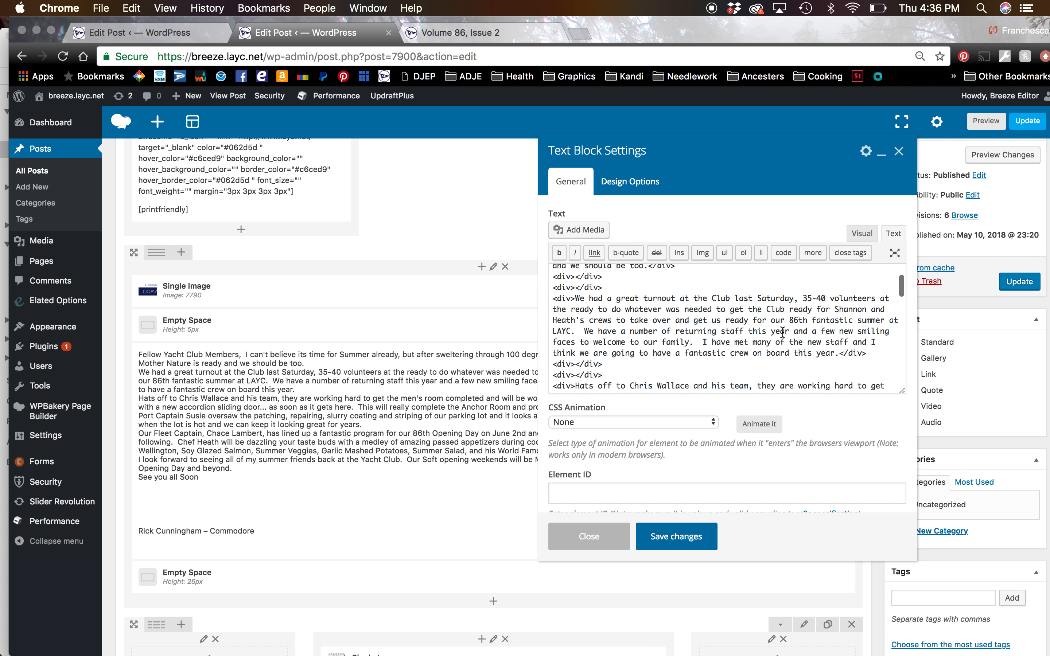
scroll(783, 333, "up", 8)
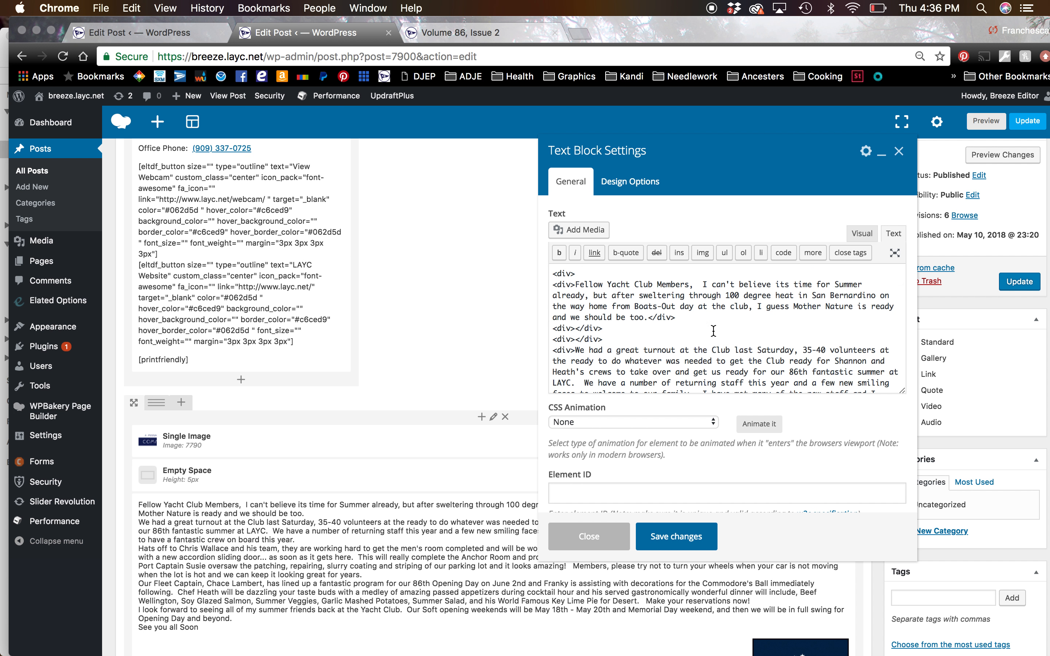
- Insert <BR> on a new line before "We had a great turnout" and copy the tag
left_click(678, 319)
left_click(576, 351)
key("Return")
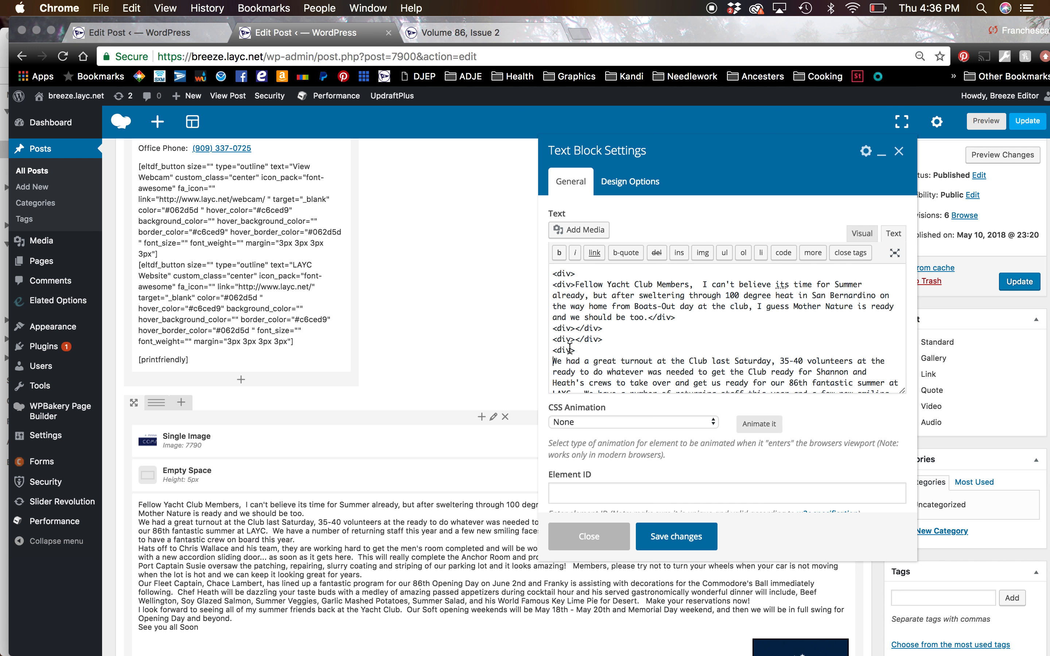
type("<")
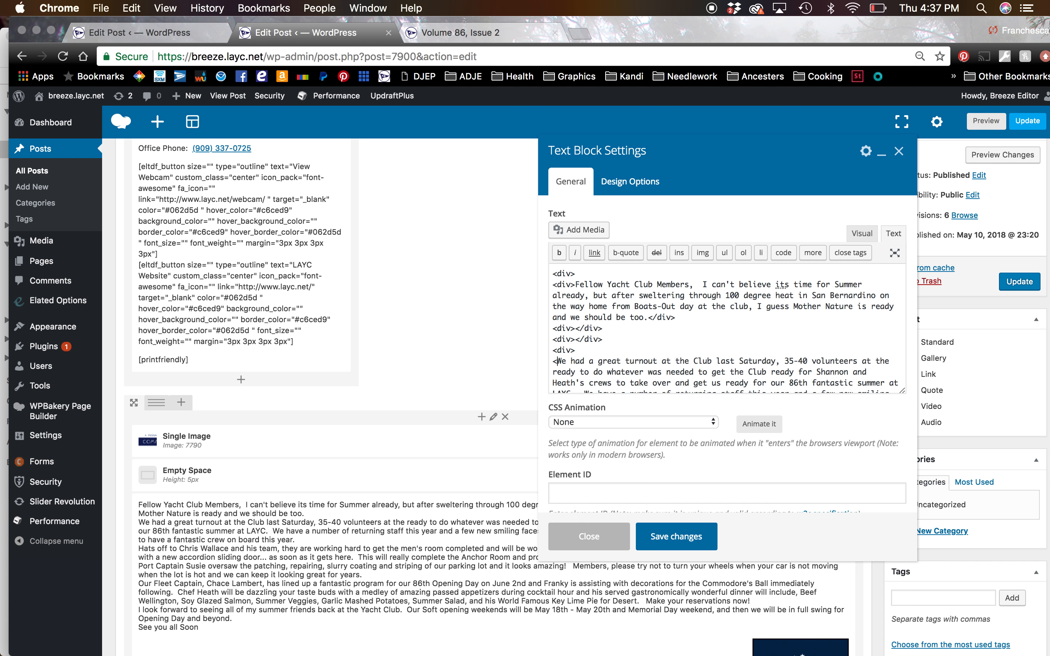
type("BR")
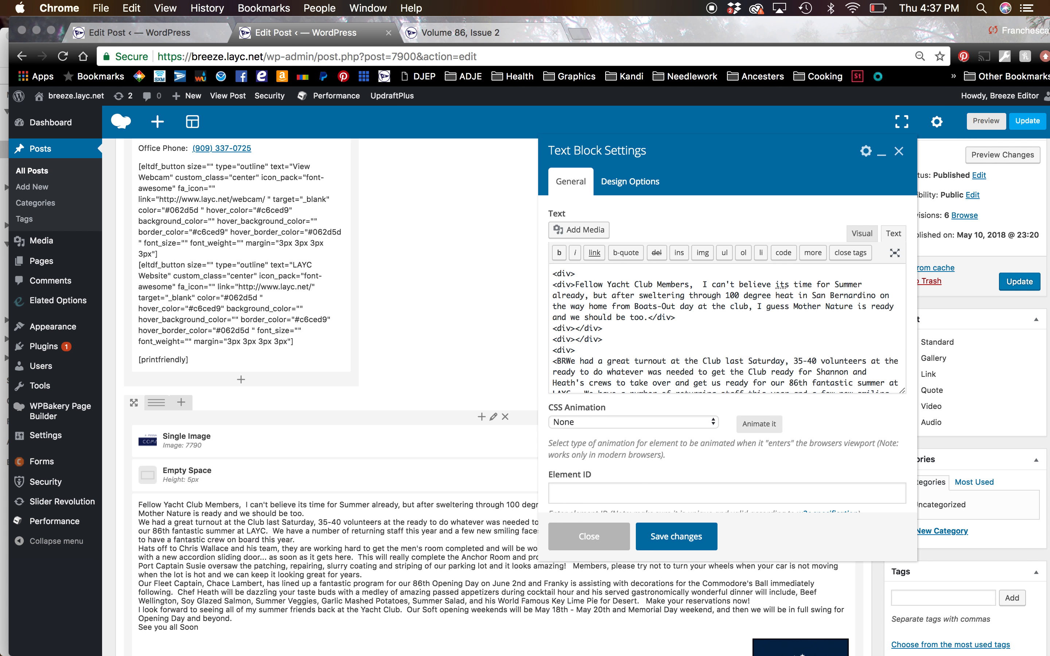
type(">")
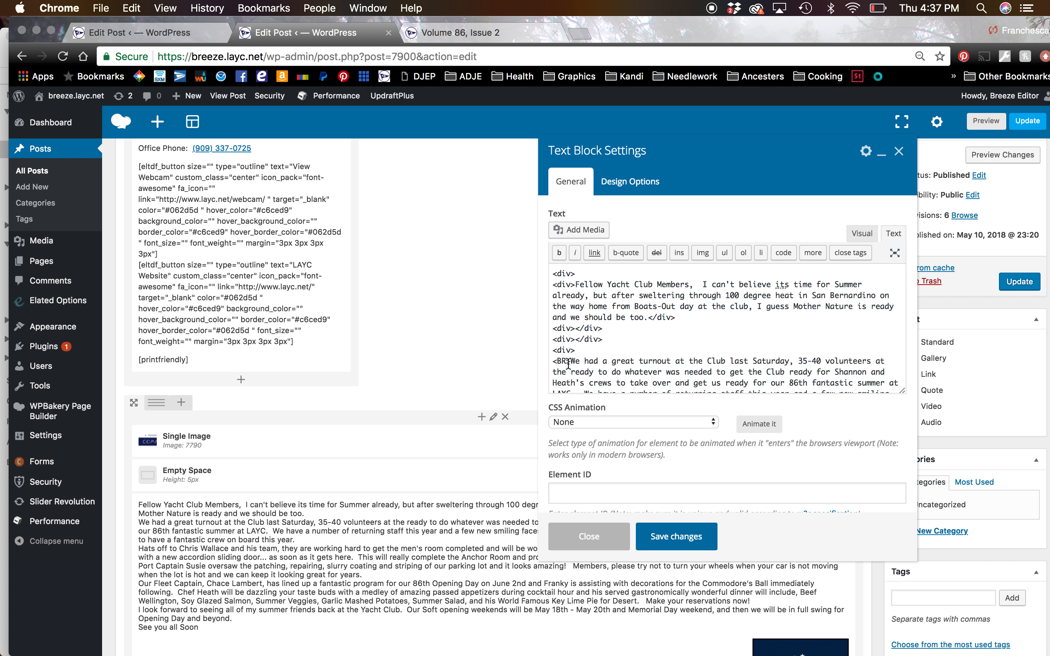
left_click_drag(571, 362, 554, 361)
right_click(557, 361)
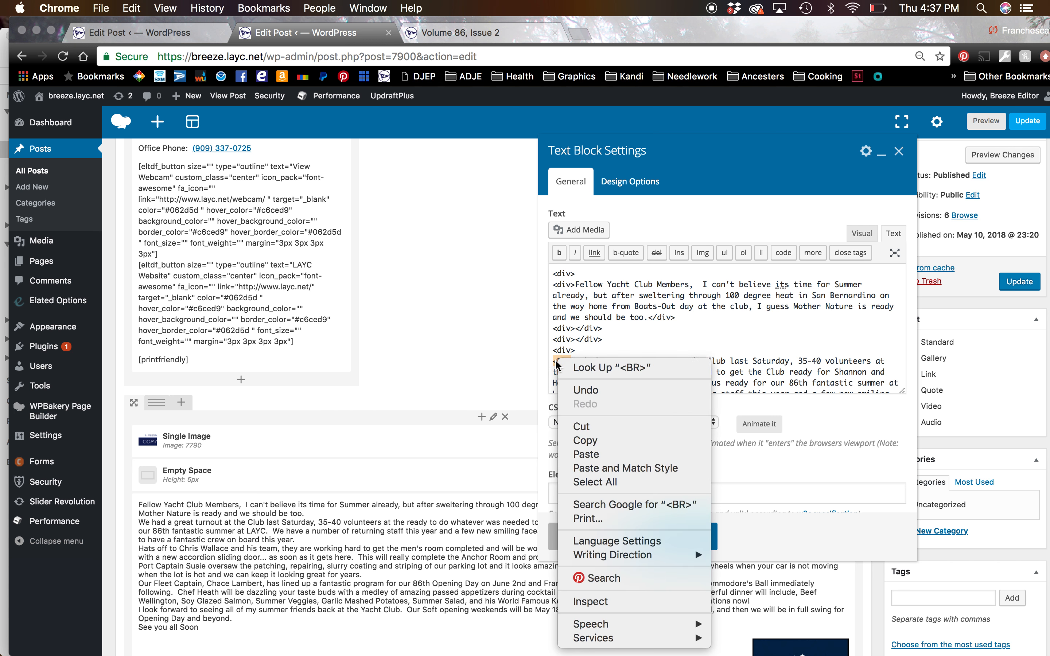
left_click(586, 442)
- Insert <BR> on a new line before the paragraphs starting "Hats off" and "Port Captain"
scroll(591, 350, "down", 5)
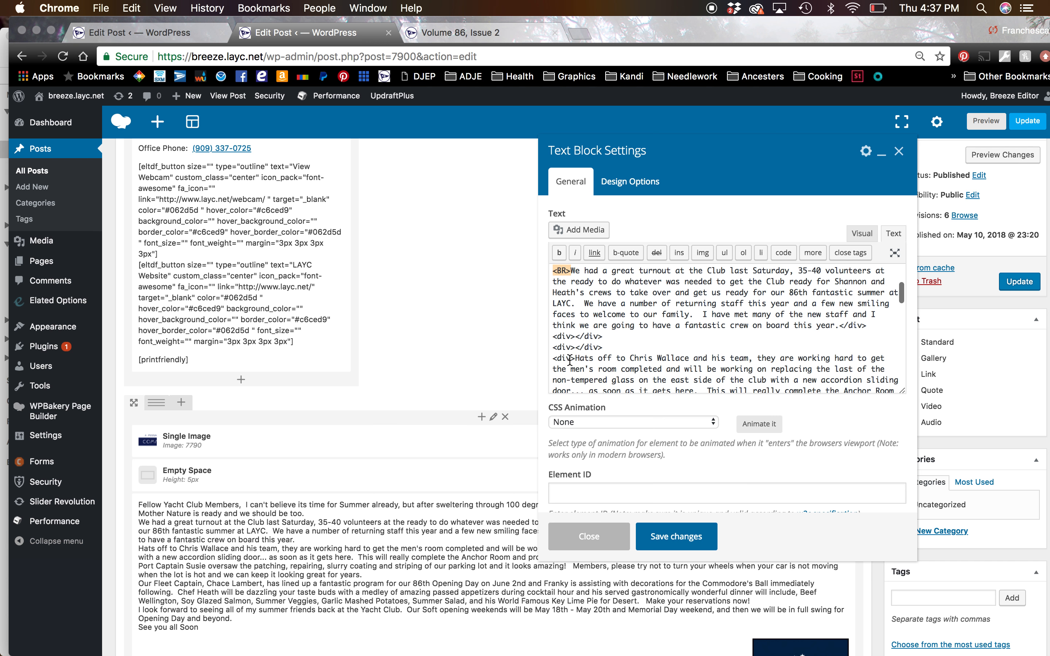
left_click(576, 358)
key("Return")
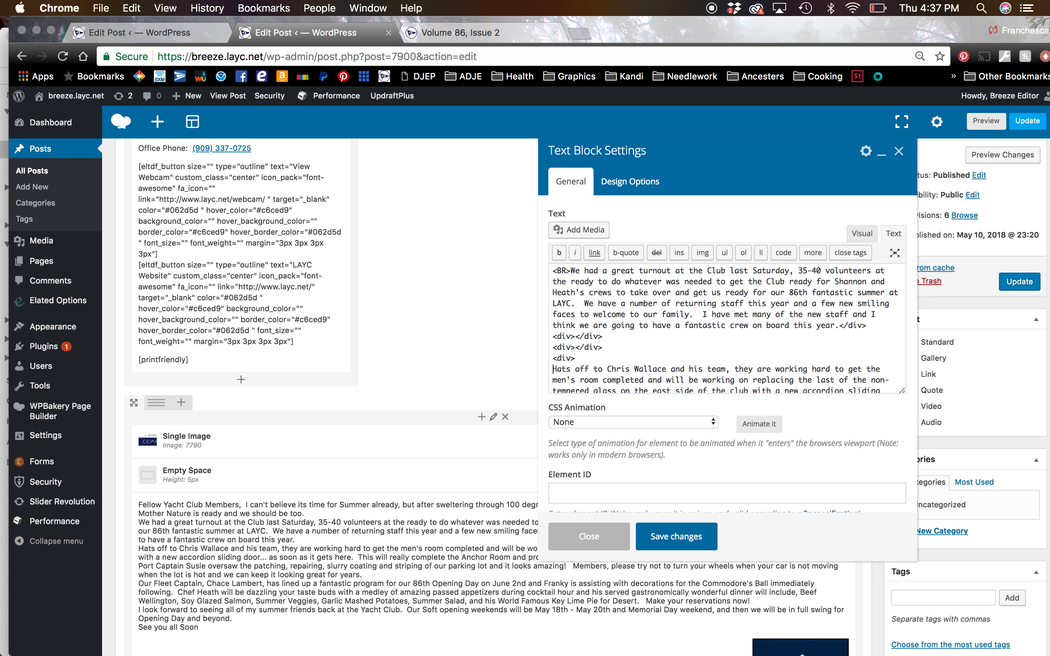
key("super+v")
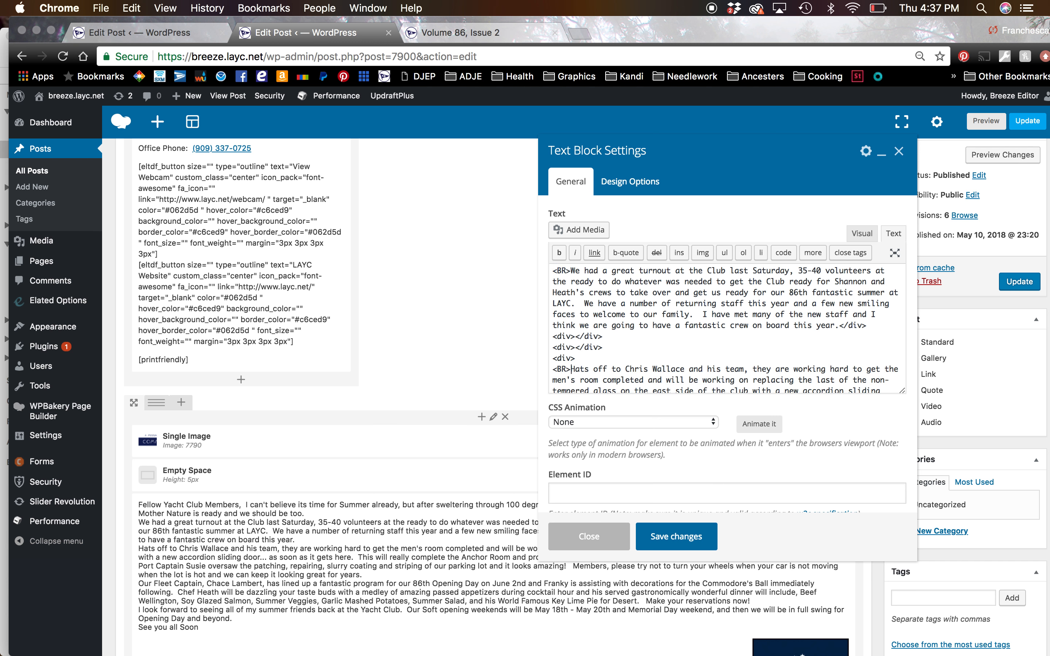
scroll(577, 355, "down", 5)
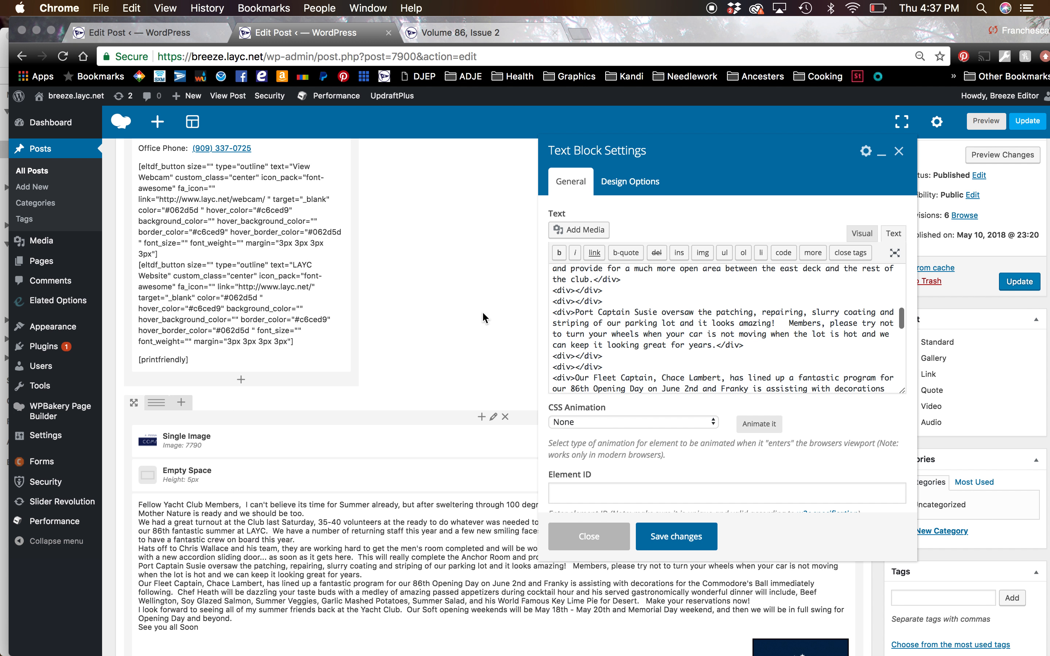
left_click(576, 313)
key("Return")
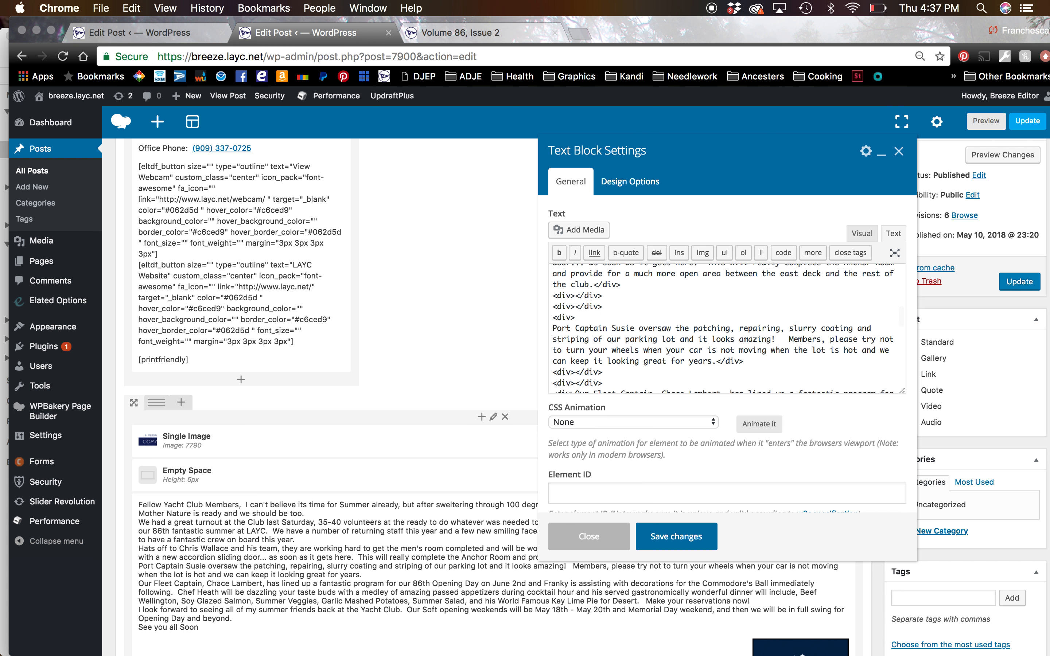
type("<BR>")
- Insert <BR> on a new line before the paragraphs starting "Our Fleet Captain" and "I look forward"
scroll(574, 315, "down", 5)
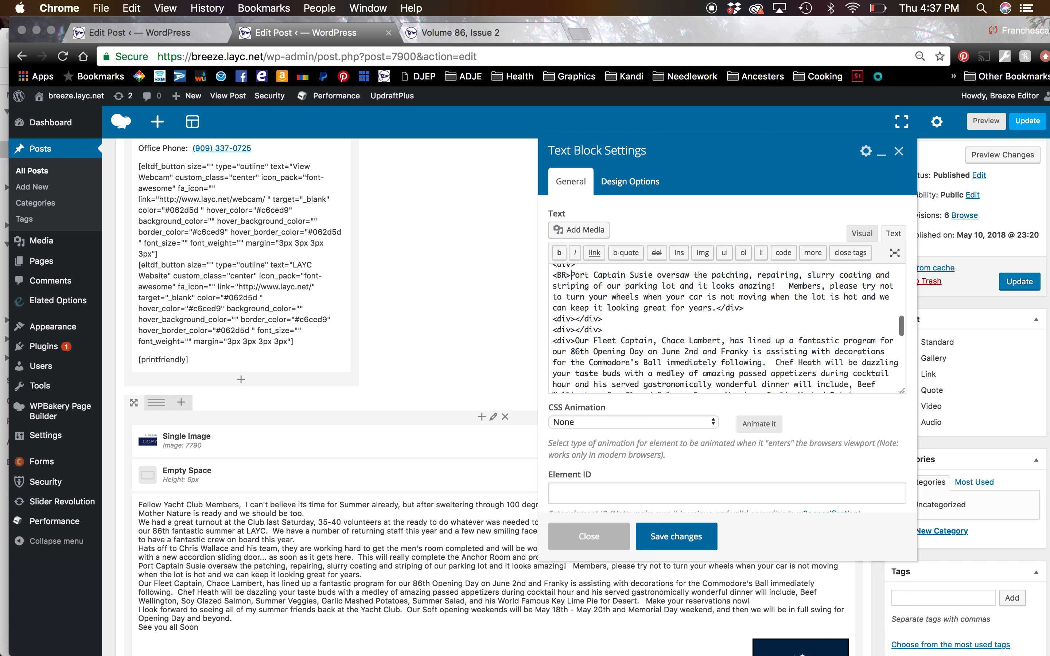
left_click(574, 266)
key("Return")
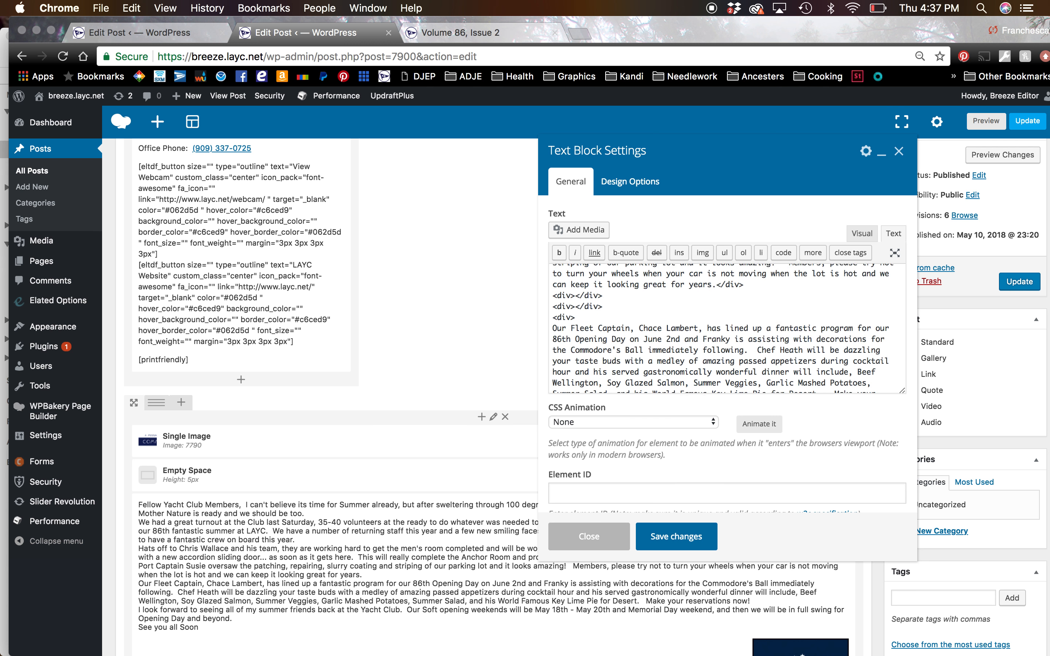
type("<BR>")
scroll(571, 308, "down", 6)
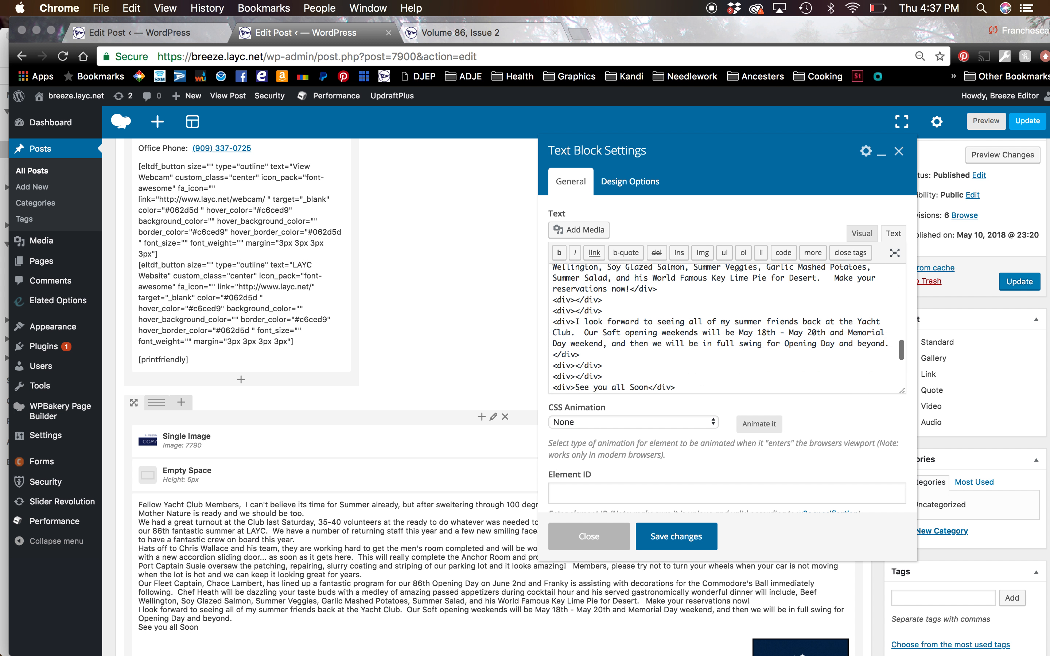
left_click(575, 308)
key("Return")
type("<BR>")
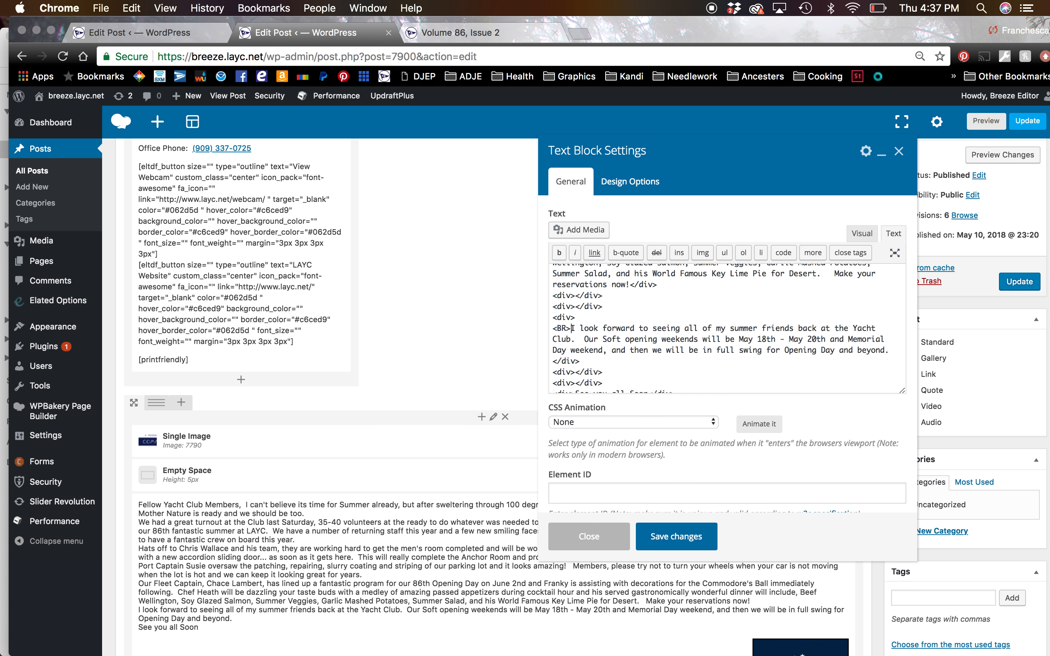
- Add <BR> after "Opening Day and beyond." and save the text block's changes
scroll(555, 328, "down", 4)
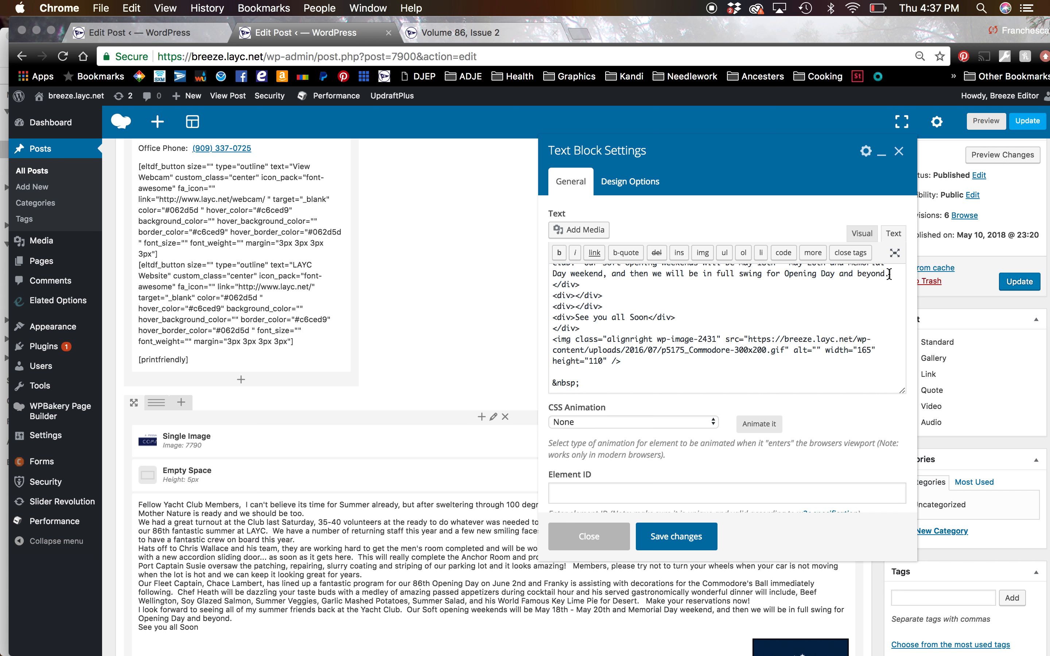
type("<BR>")
left_click(678, 538)
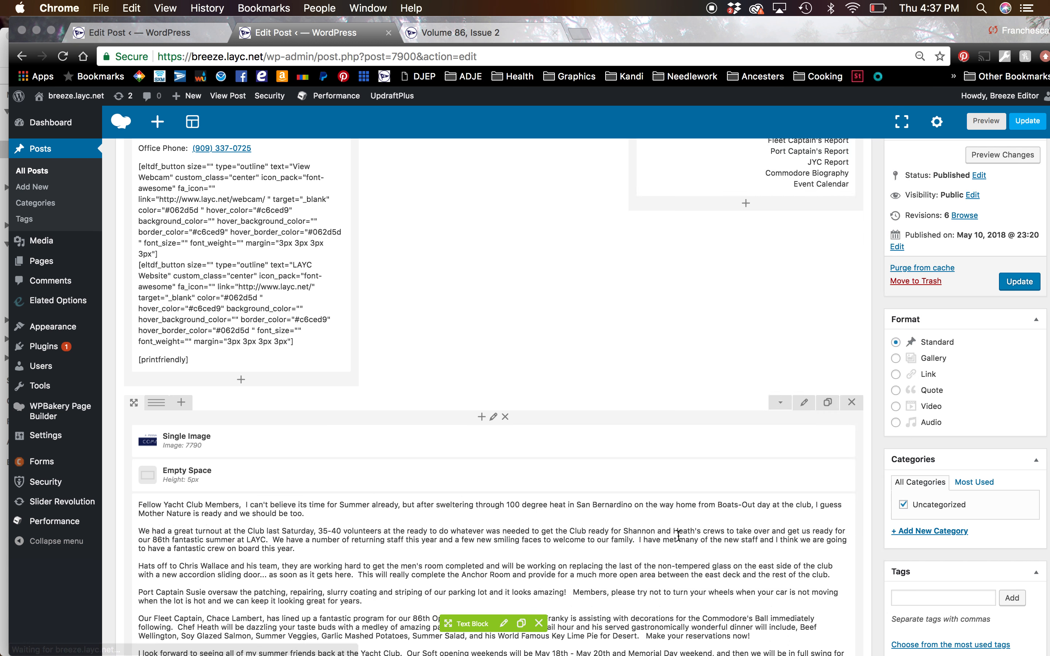
- Look over the message's spacing in the page builder, update the post and return to its preview
scroll(654, 540, "down", 5)
scroll(653, 539, "down", 1)
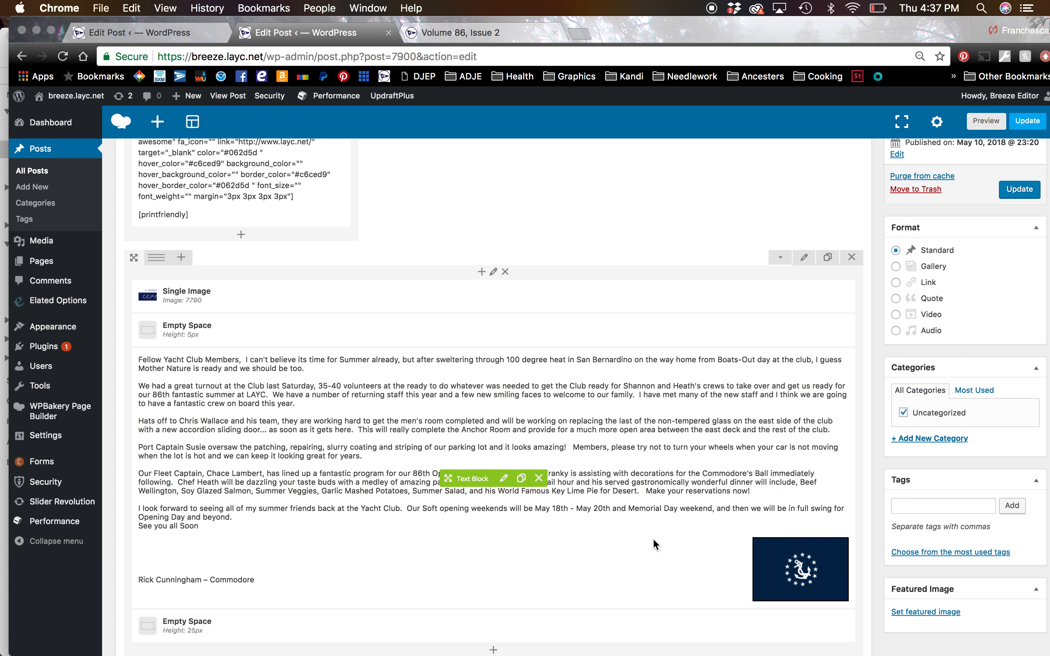
scroll(653, 539, "down", 2)
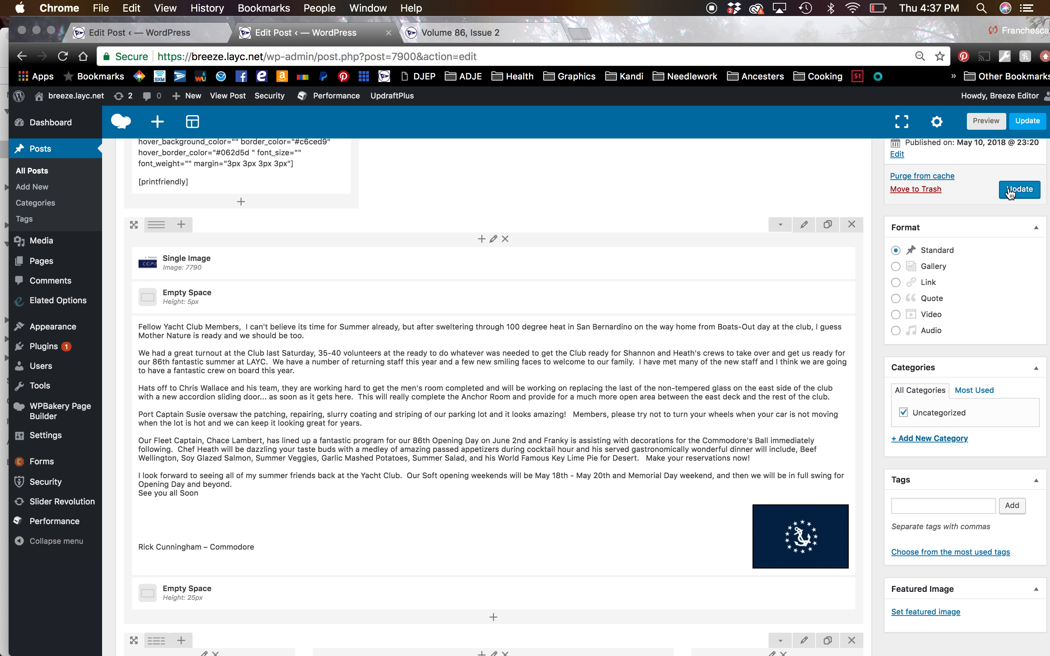
left_click(1011, 193)
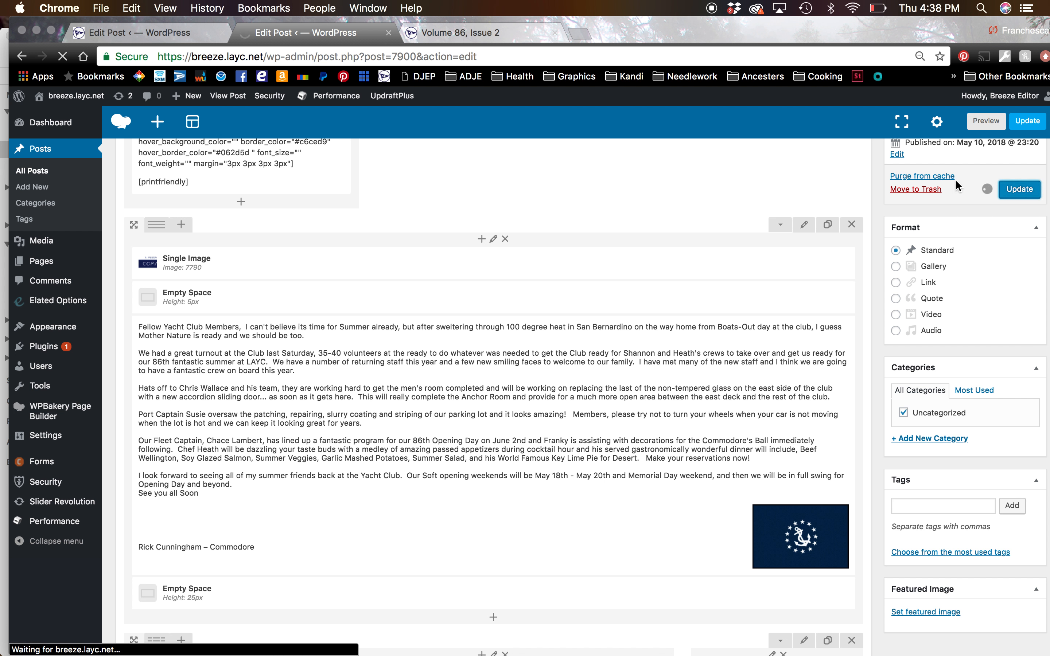
left_click(490, 33)
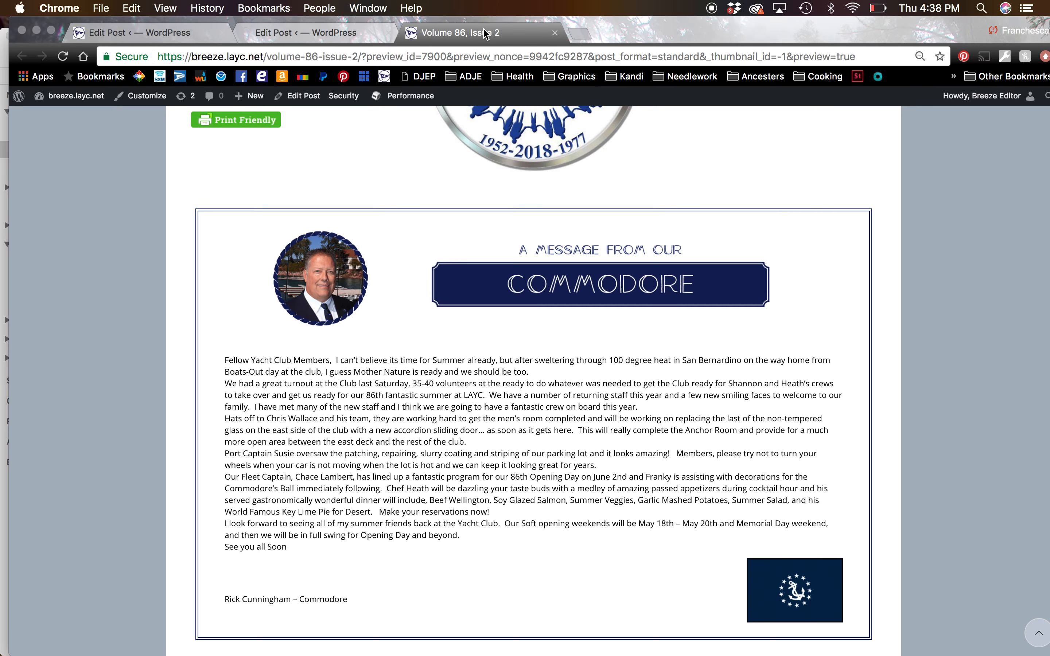
- Review the preview from the Commodore's message past the Opening Day invitation to the Vice Commodore's message
scroll(502, 242, "down", 5)
scroll(499, 237, "down", 5)
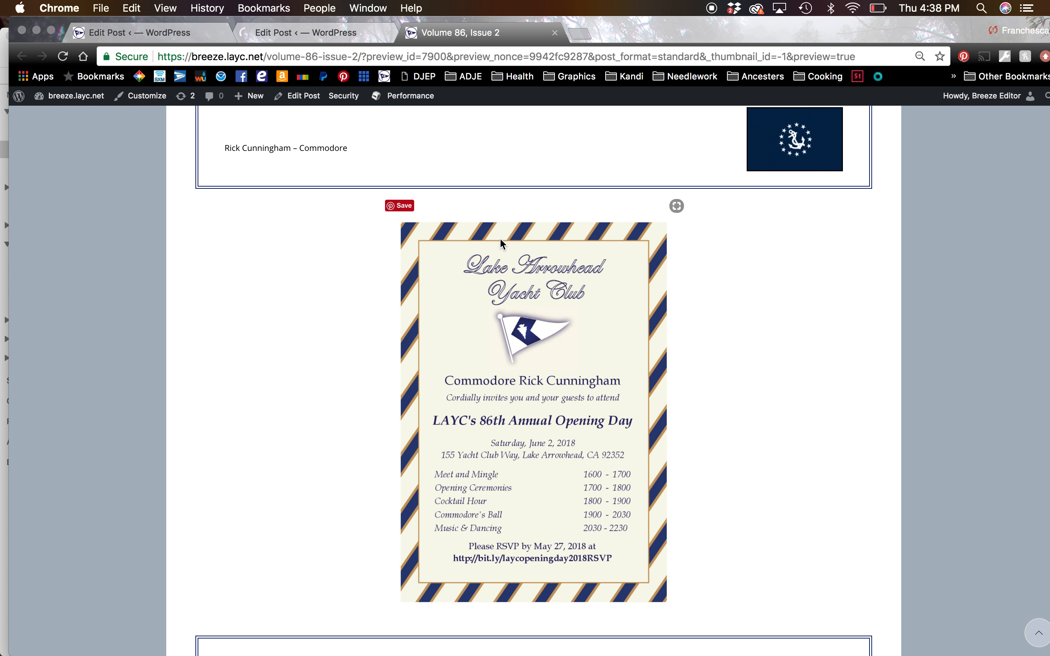
scroll(500, 239, "down", 5)
scroll(500, 240, "down", 2)
scroll(501, 239, "down", 1)
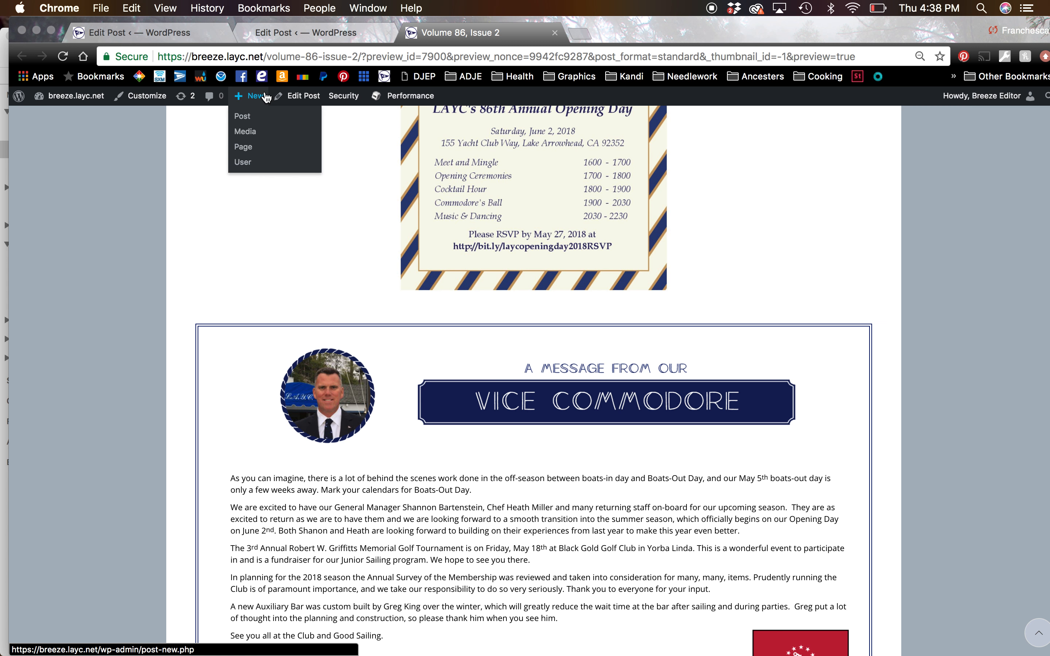
- Switch to Mail and open the document attached to the "Vice-Commodore's Report attached" email
left_click(235, 20)
left_click_drag(234, 20, 402, 23)
left_click(146, 235)
double_click(147, 236)
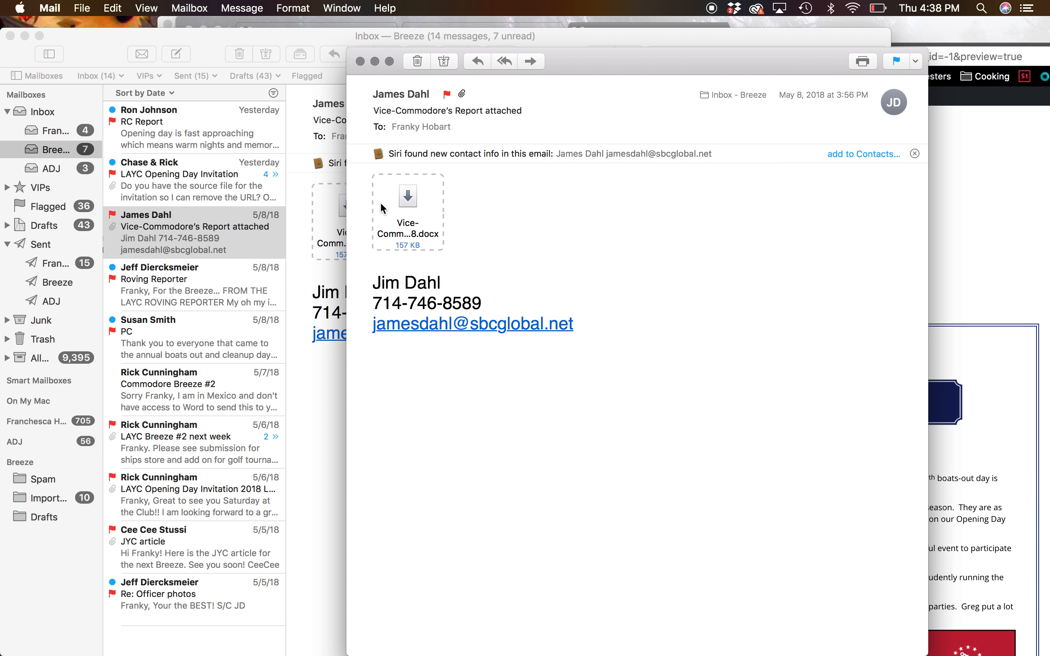
left_click(407, 202)
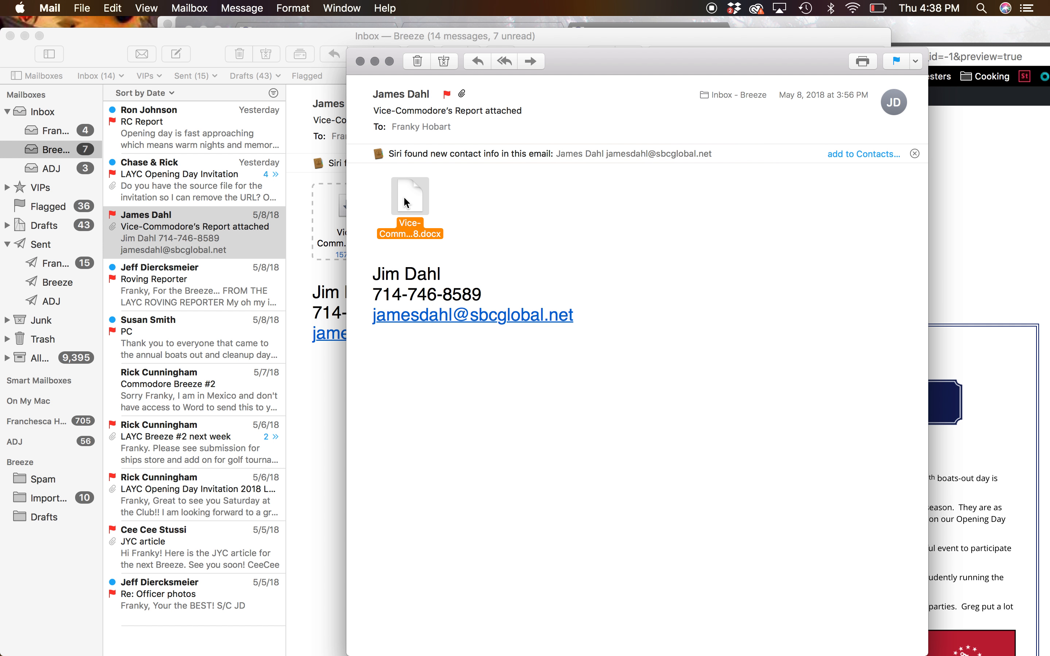
left_click(411, 224)
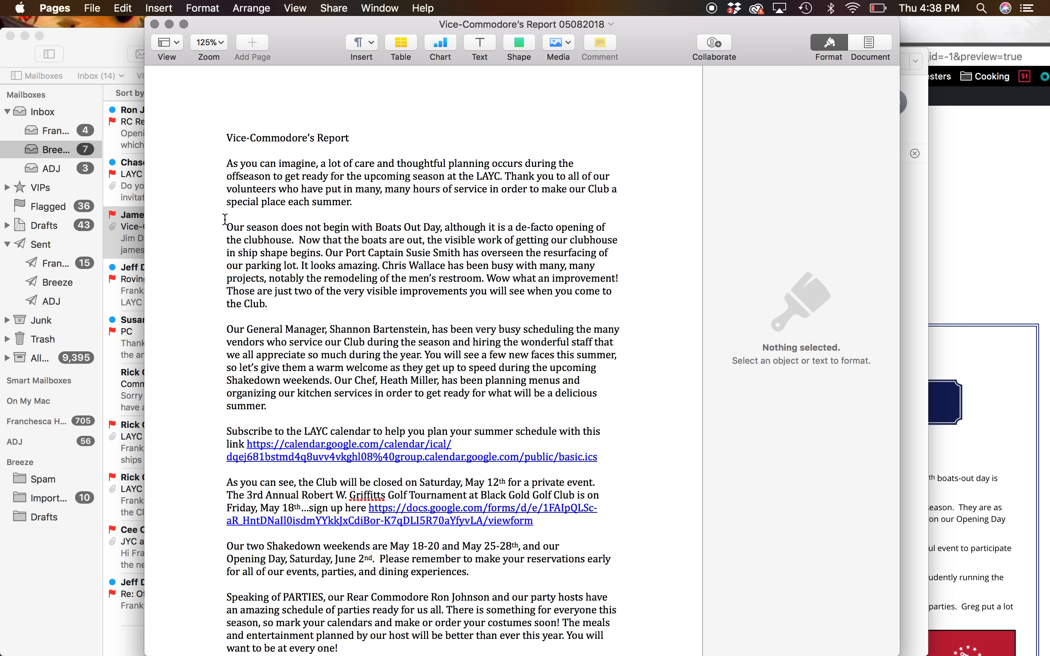
- Copy the report text from "As you can imagine" through "Enjoy our Club this Summer!", leaving out the title
left_click_drag(226, 161, 361, 374)
scroll(361, 374, "up", 5)
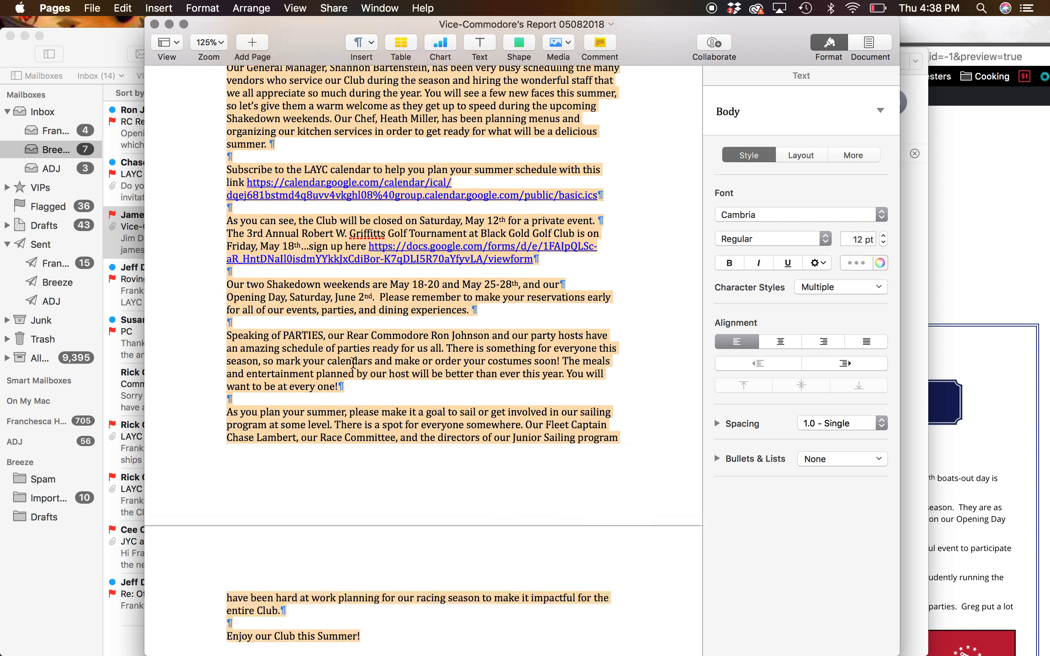
right_click(354, 364)
left_click(380, 413)
- Return to the post editor in Chrome and open the settings of the Vice Commodore message's text block
left_click(965, 189)
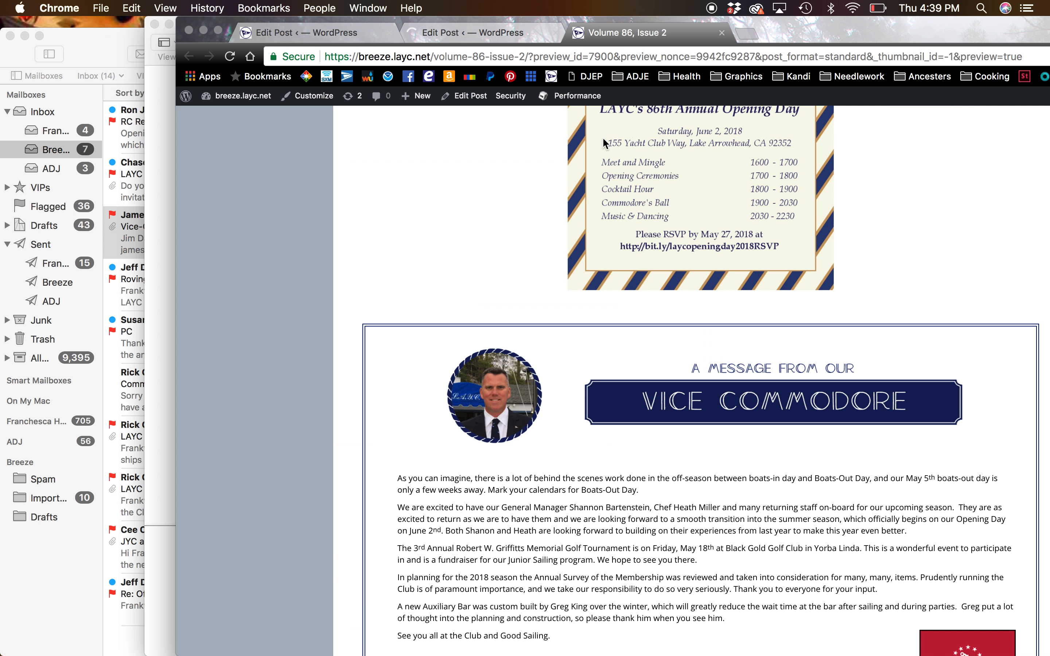
left_click(476, 35)
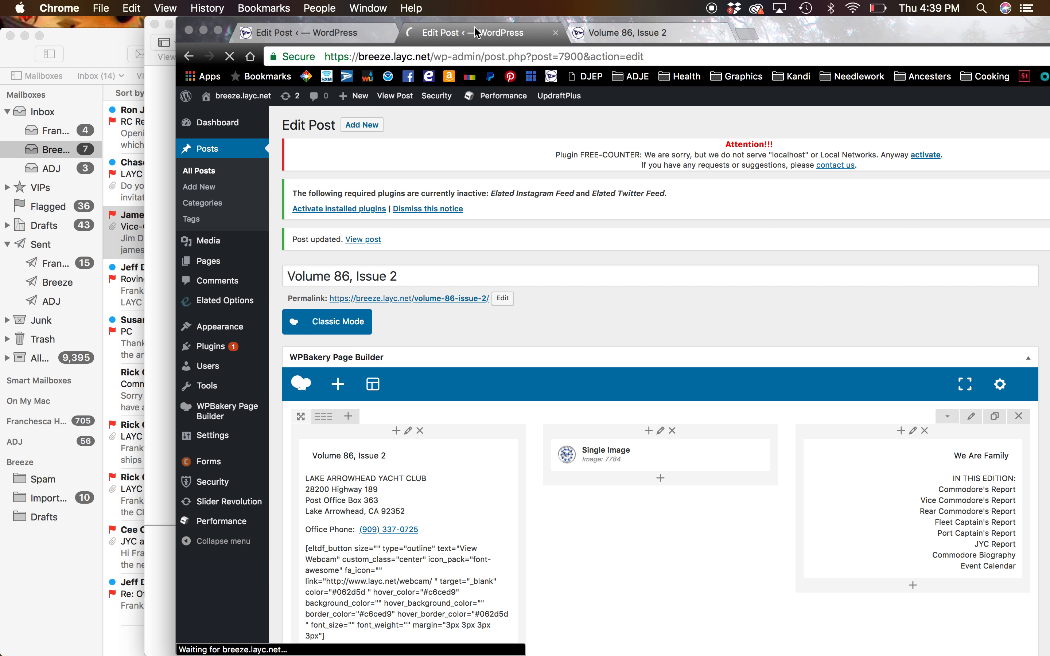
scroll(629, 191, "down", 20)
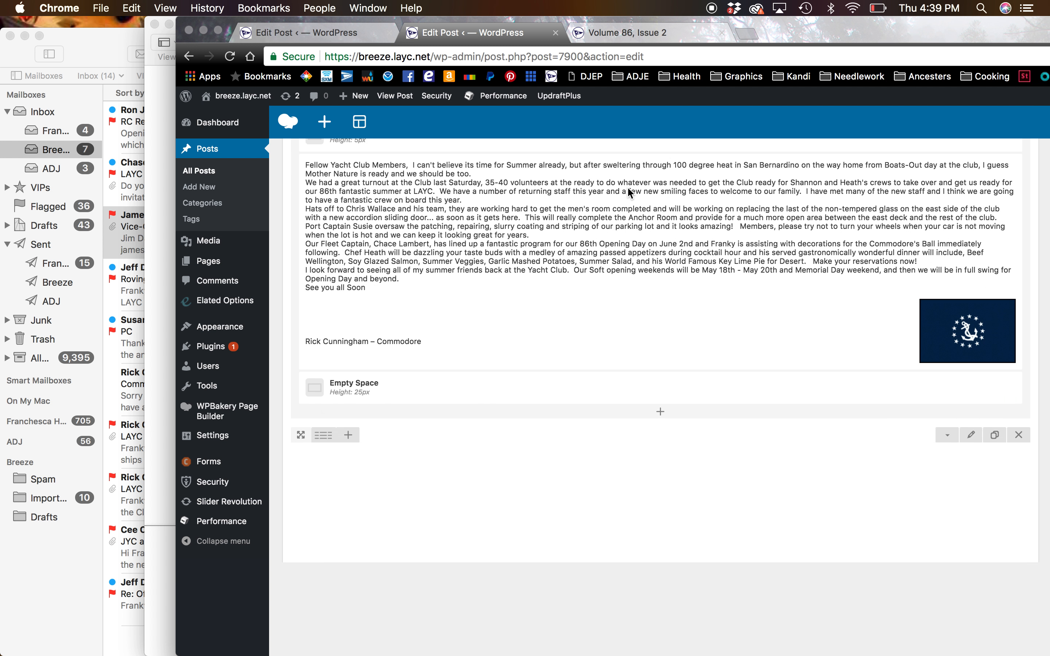
scroll(629, 191, "up", 5)
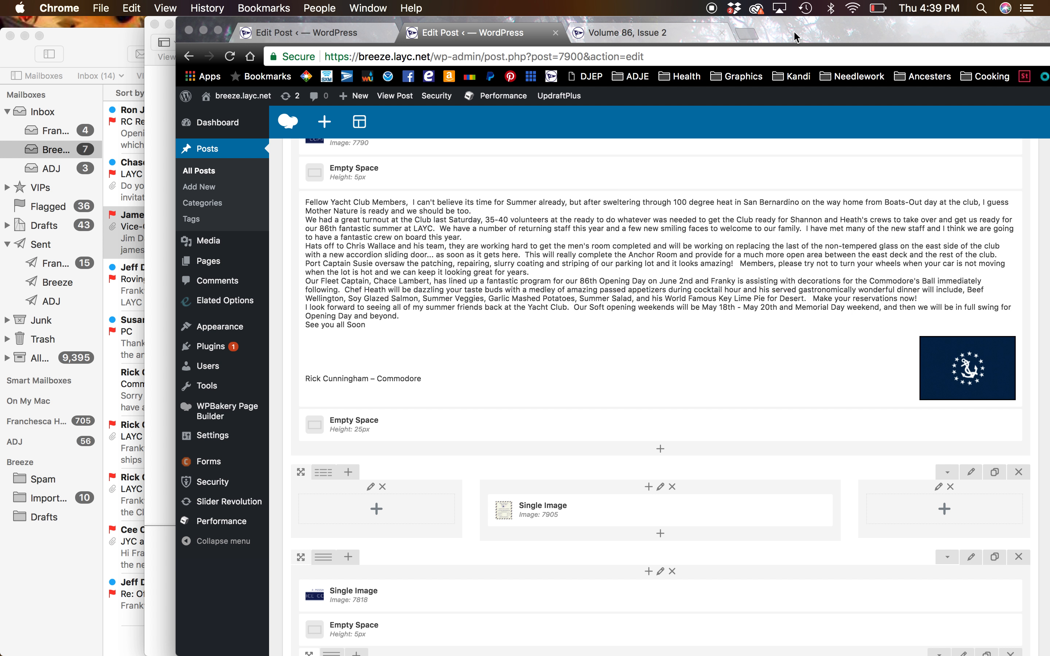
left_click_drag(799, 25, 702, 36)
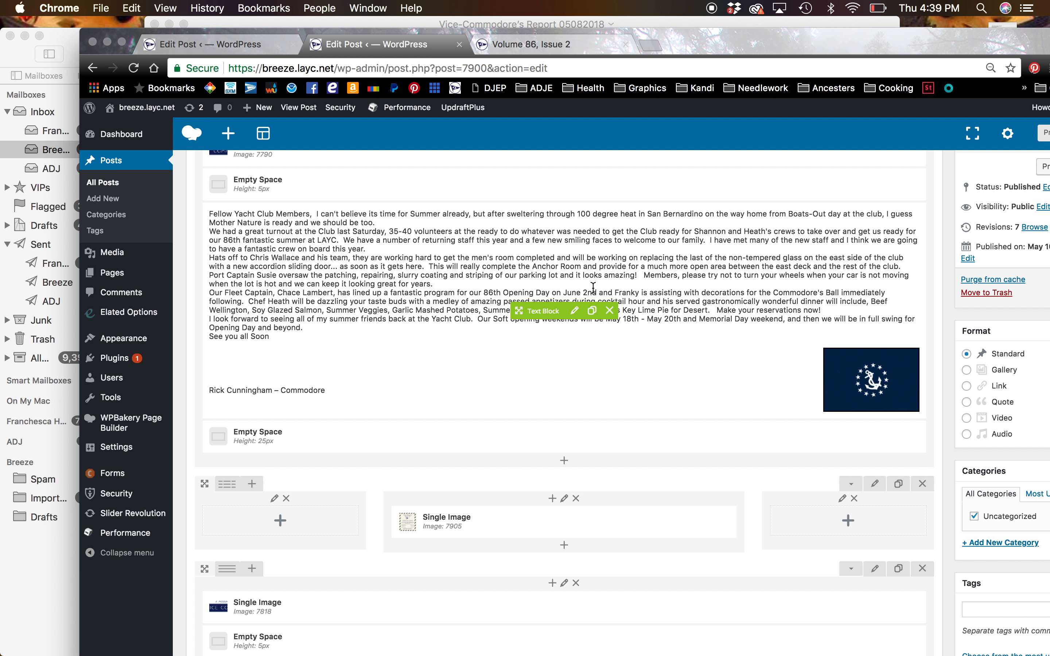
scroll(594, 287, "down", 10)
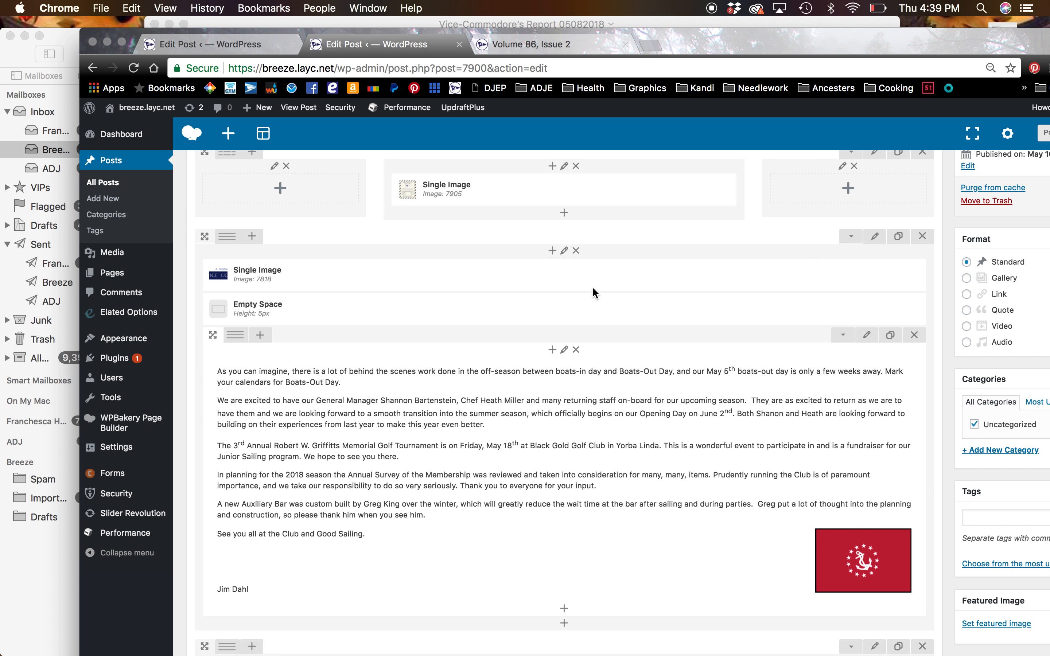
scroll(593, 288, "down", 2)
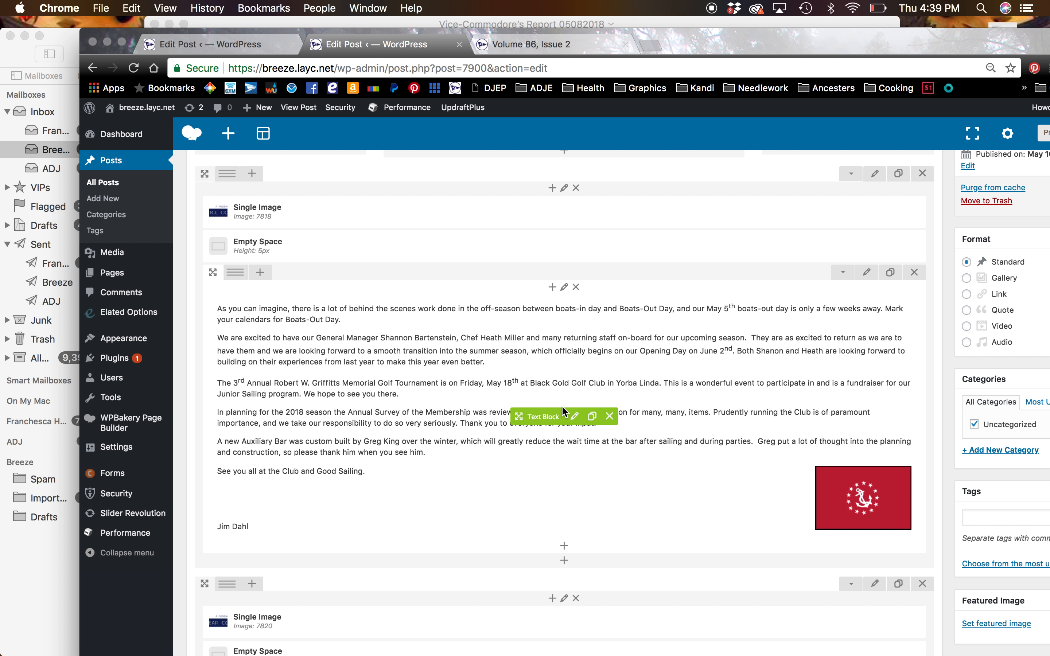
left_click(575, 418)
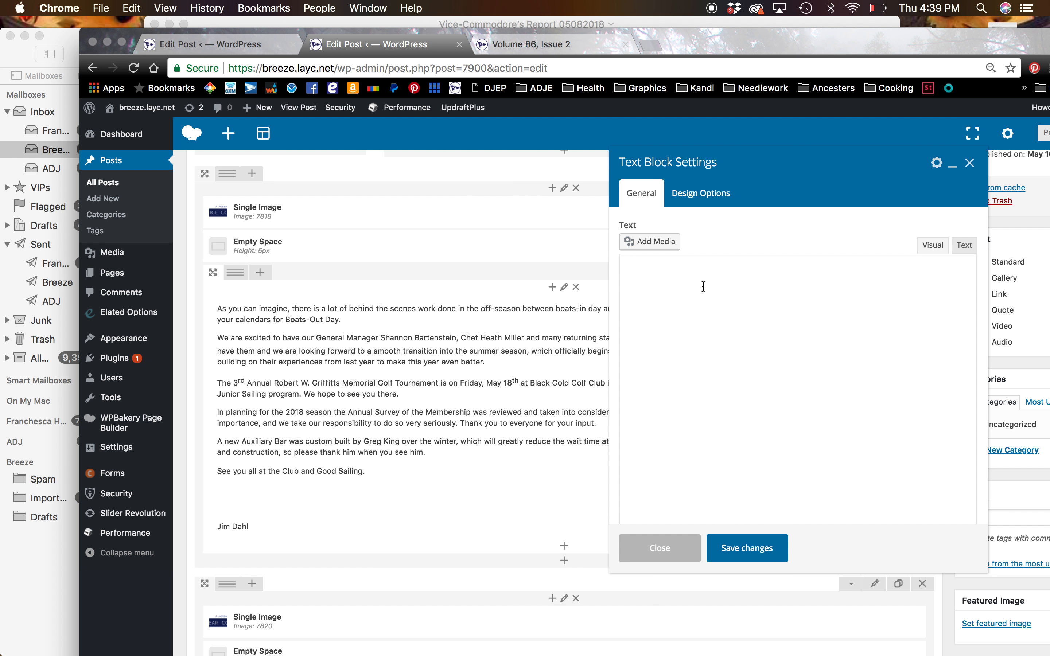
- Replace the old message through "See you all at the Club and Good Sailing." with the copied report and save the block's changes
scroll(655, 297, "down", 10)
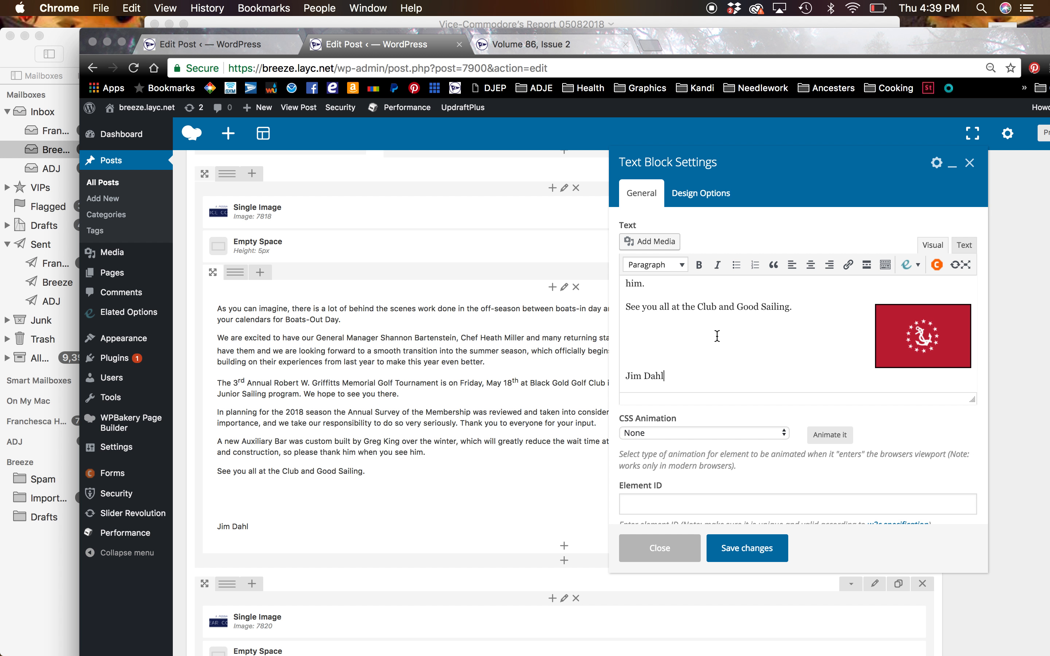
left_click_drag(792, 306, 567, 243)
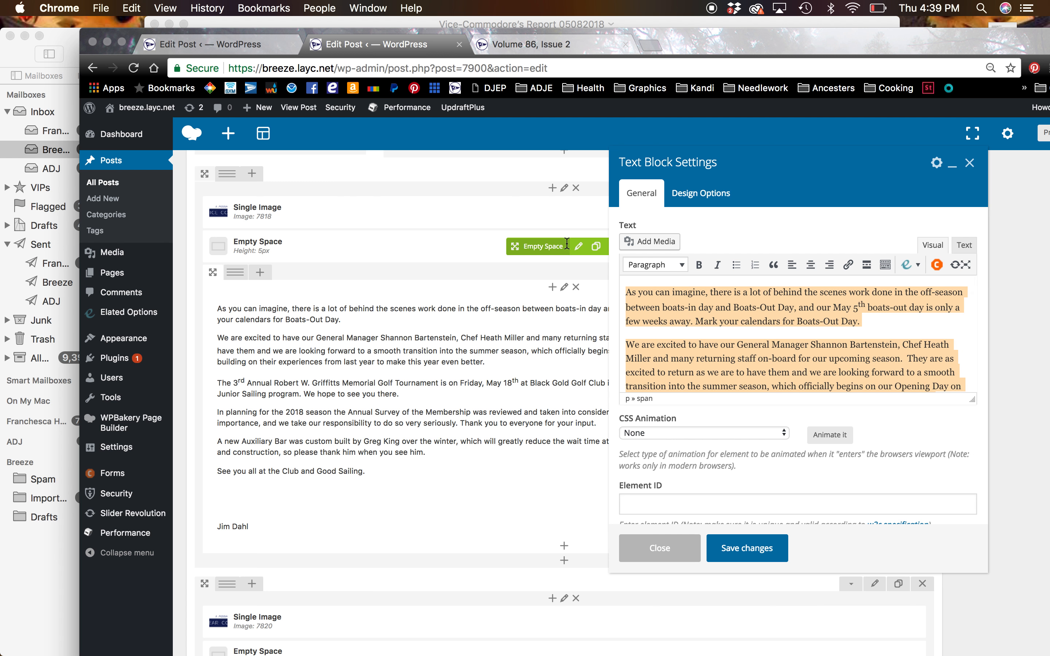
right_click(688, 306)
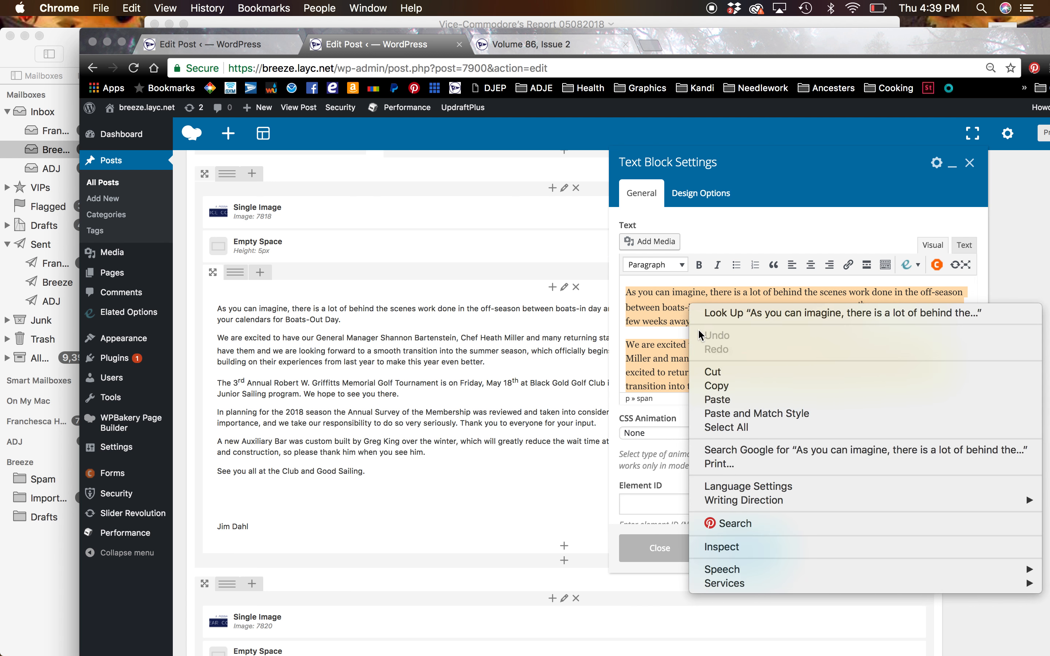
left_click(711, 400)
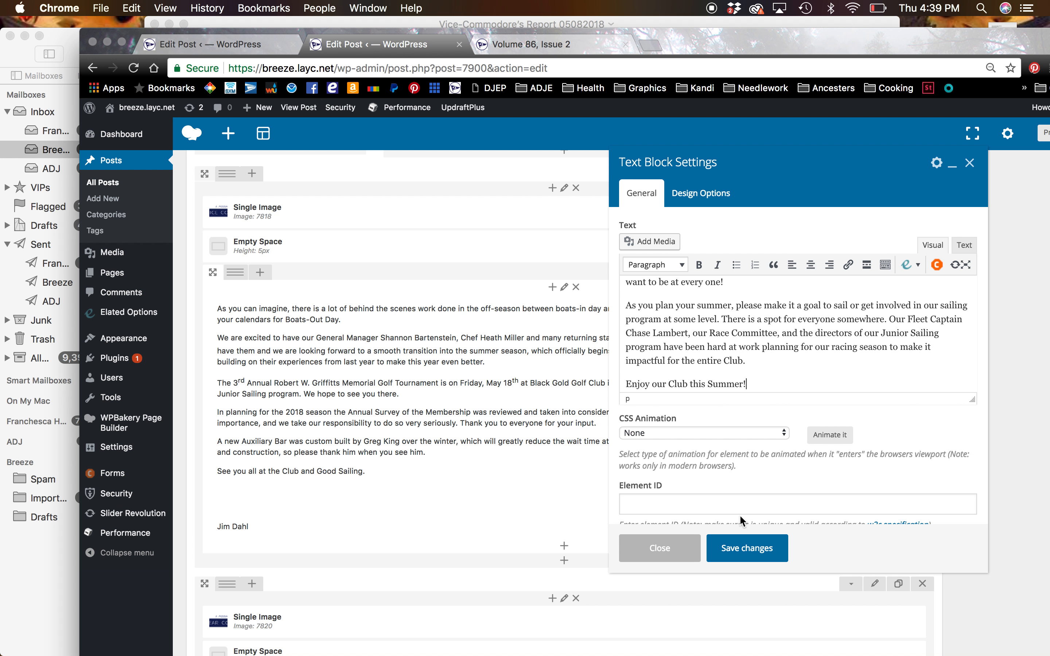
left_click(739, 547)
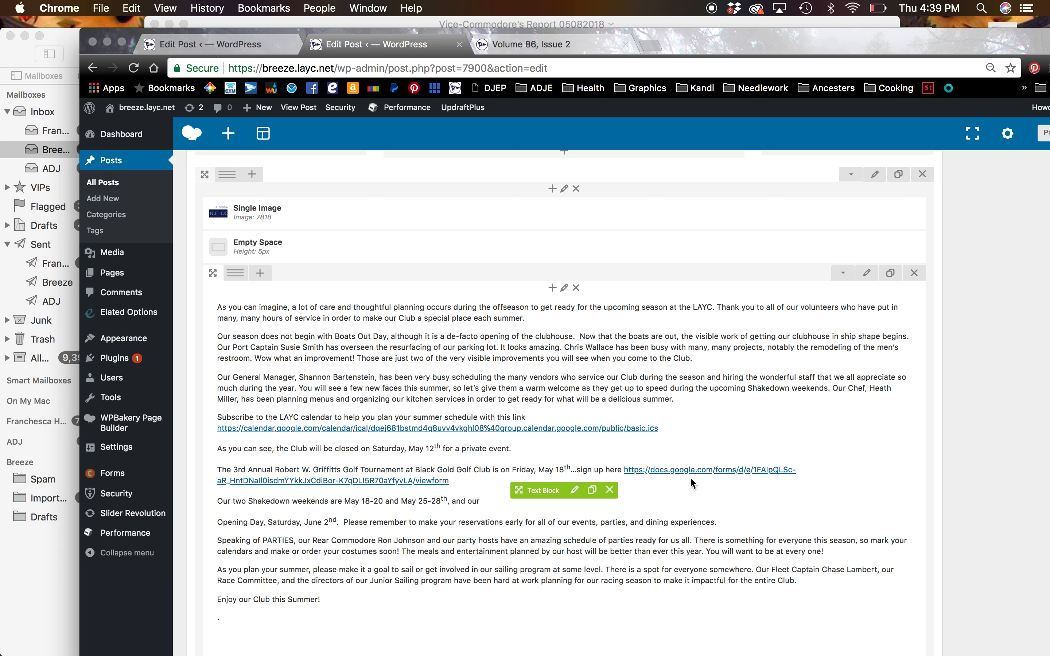
- Copy the message from "Fellow Yacht Club Members" through "See you all Soon" in Mail's "Commodore Breeze #2" email
scroll(690, 476, "up", 10)
scroll(690, 482, "up", 1)
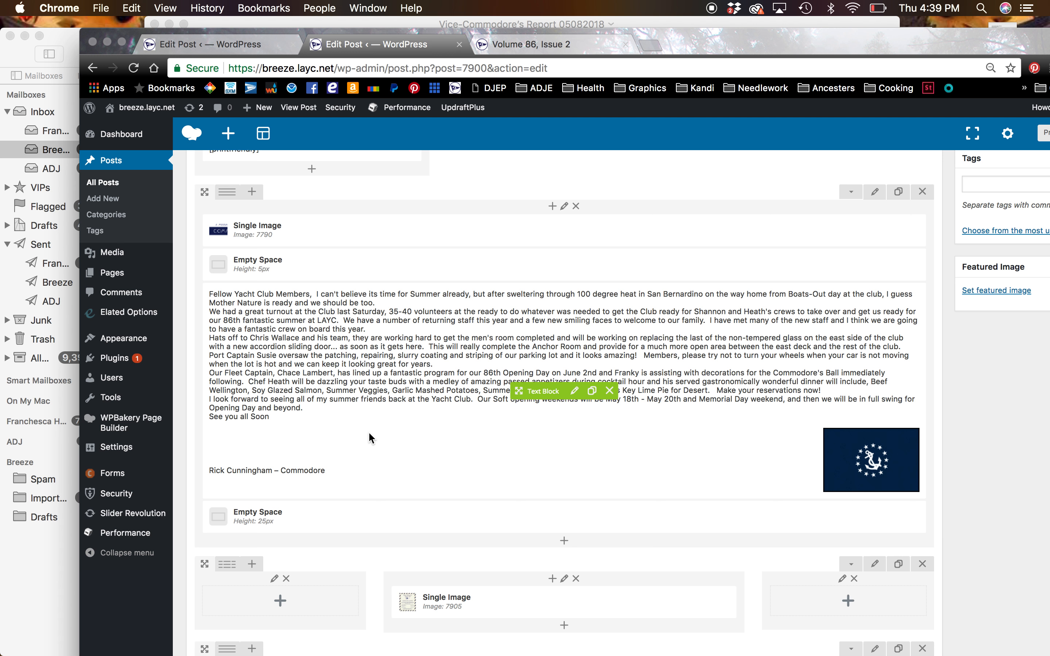
left_click(74, 57)
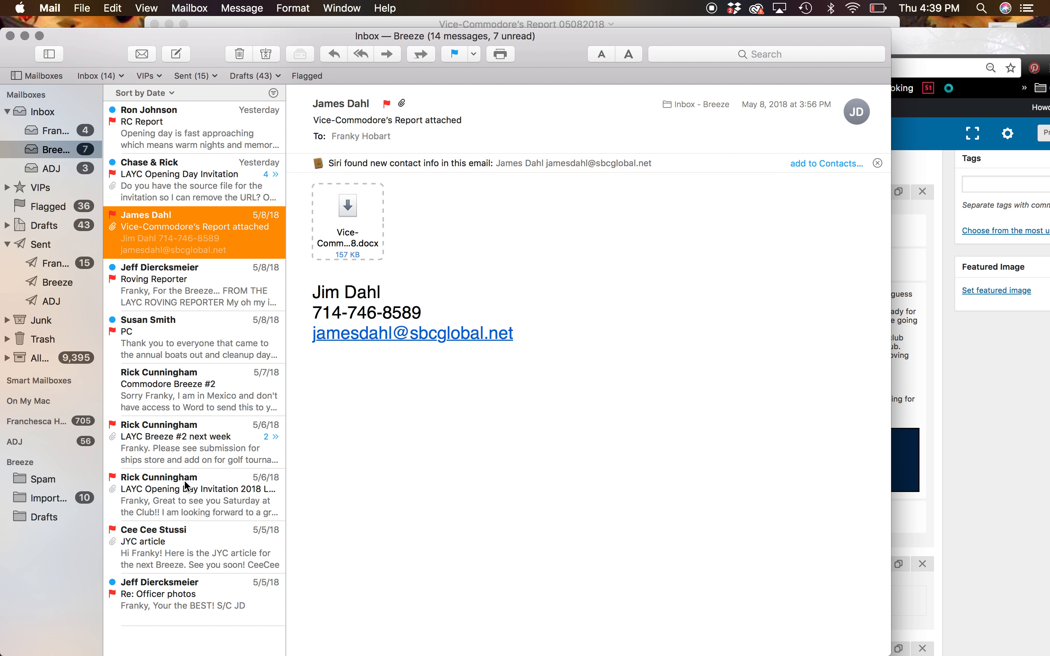
left_click(184, 494)
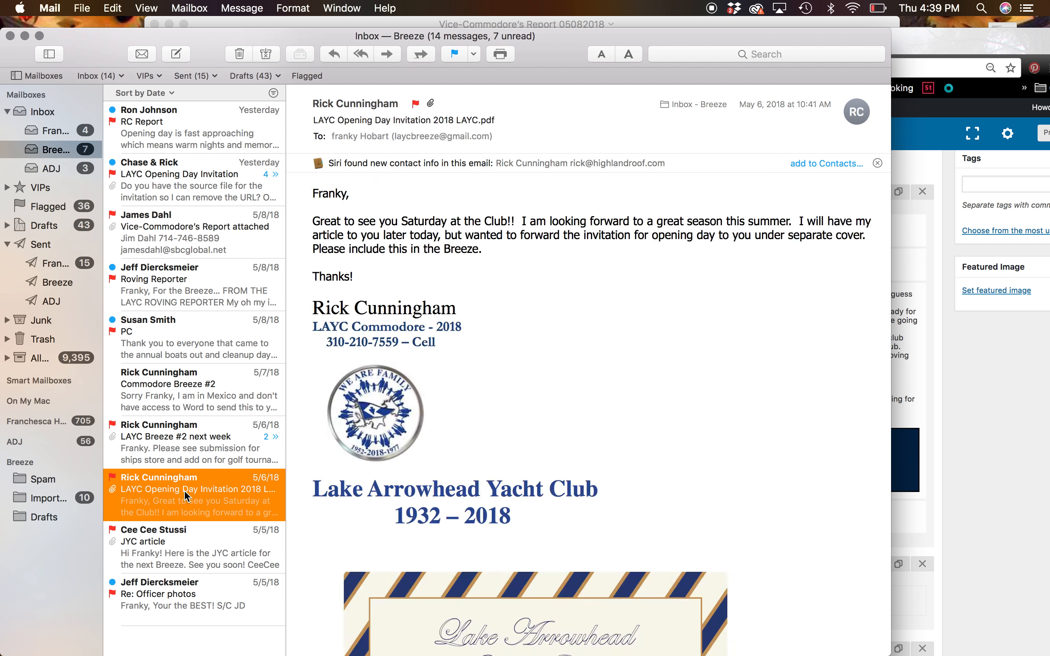
left_click(185, 396)
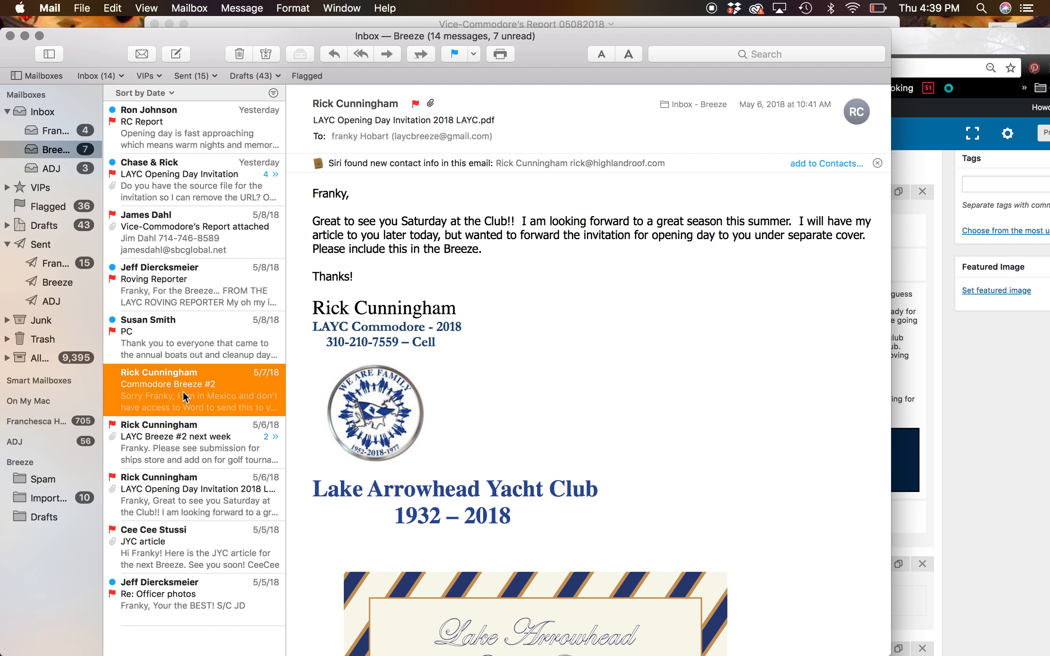
left_click_drag(315, 219, 514, 456)
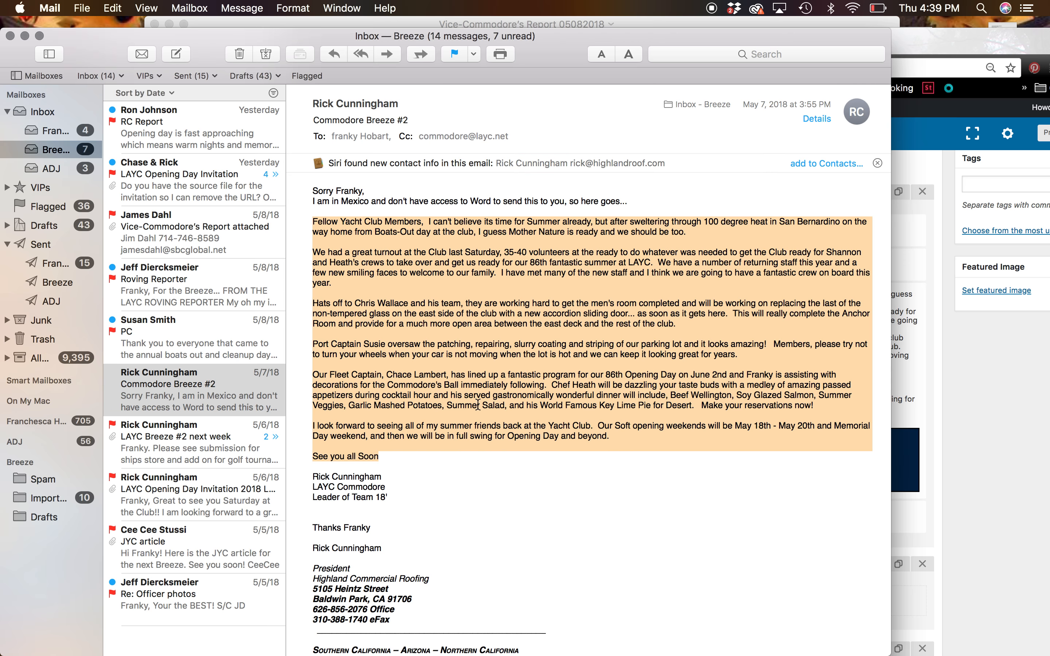
right_click(478, 403)
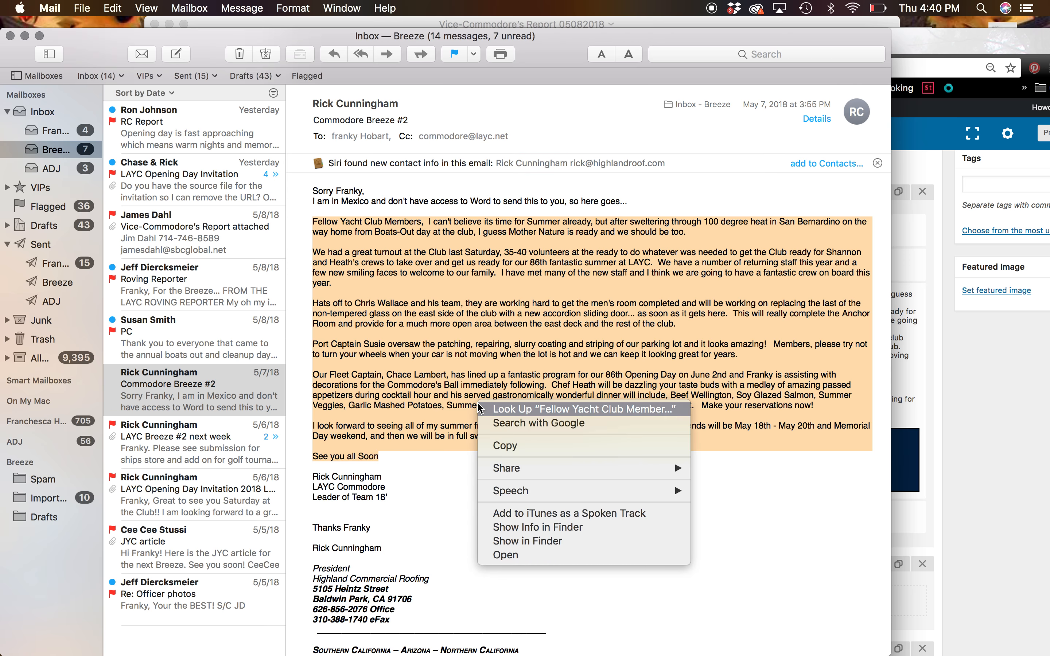
left_click(510, 447)
- Switch to Pages, replace the Vice-Commodore's report text with the copied Commodore's message and remove the extra blank line
mouse_move(546, 649)
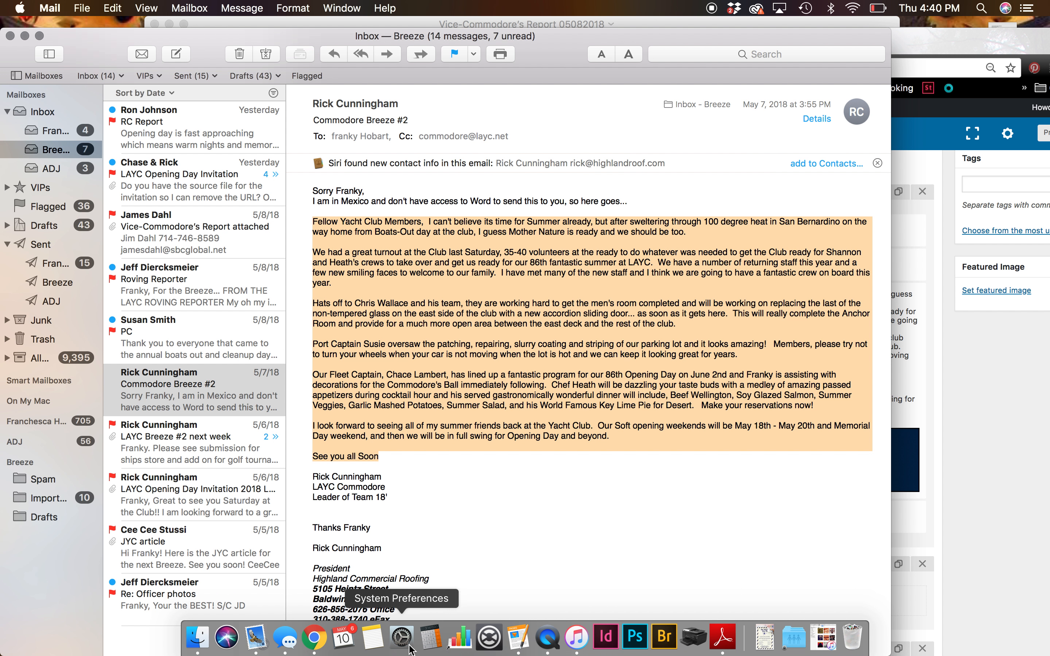
left_click(520, 638)
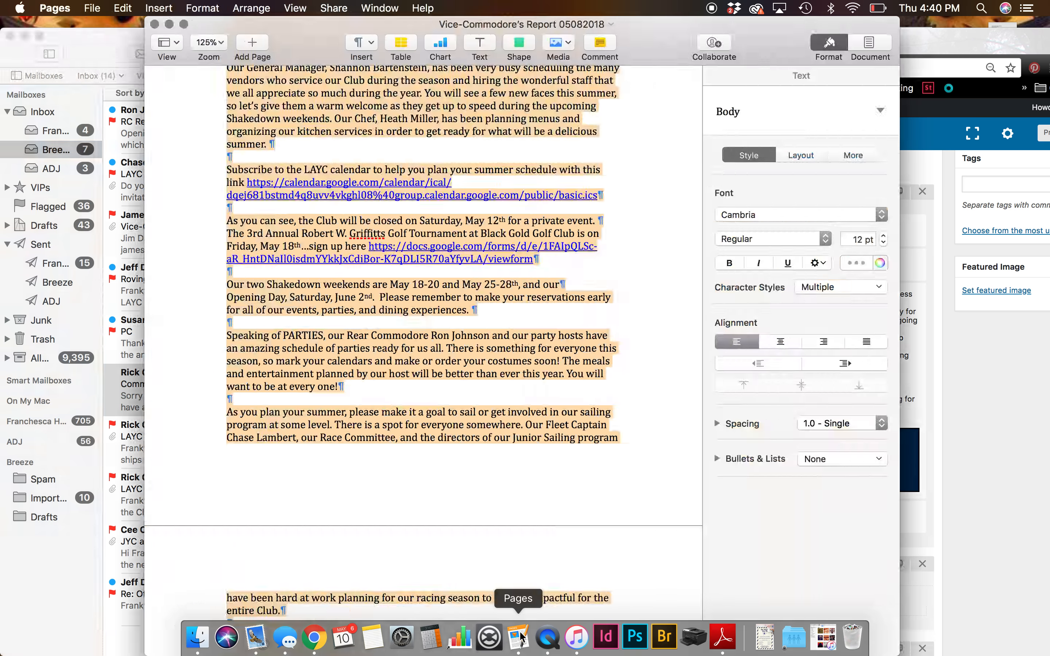
left_click(251, 42)
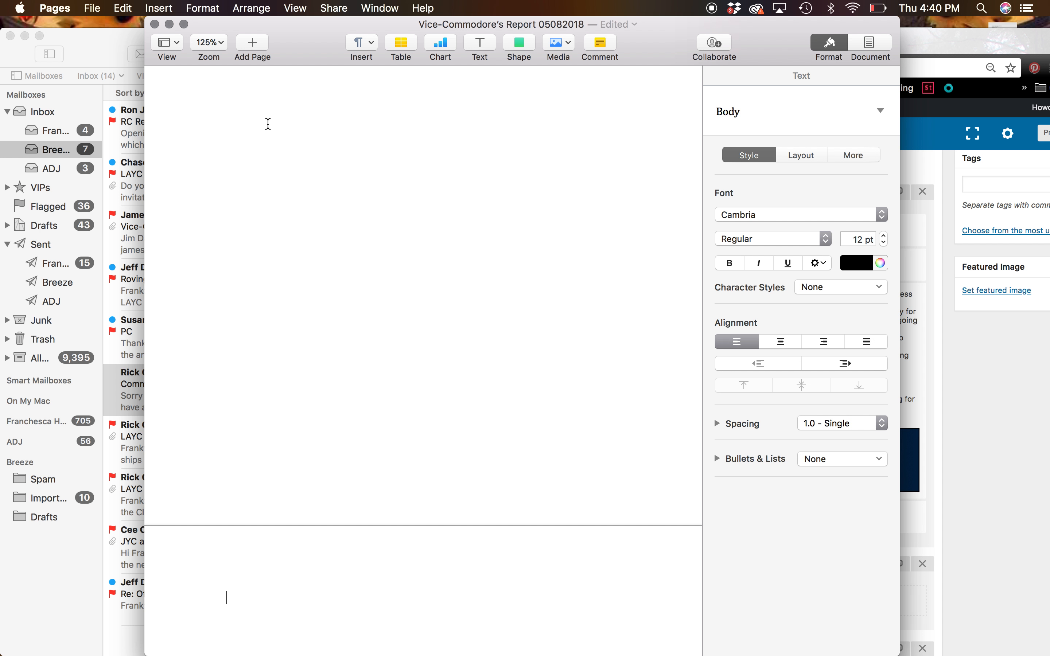
left_click(268, 125)
key("super+v")
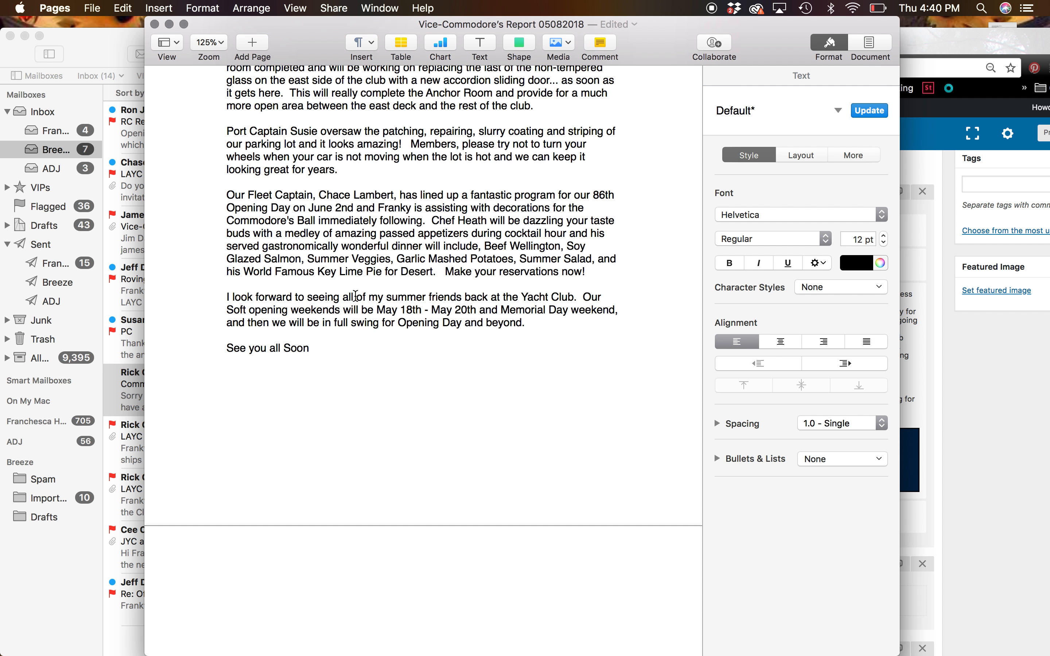
scroll(355, 296, "up", 10)
left_click(232, 208)
key("Delete")
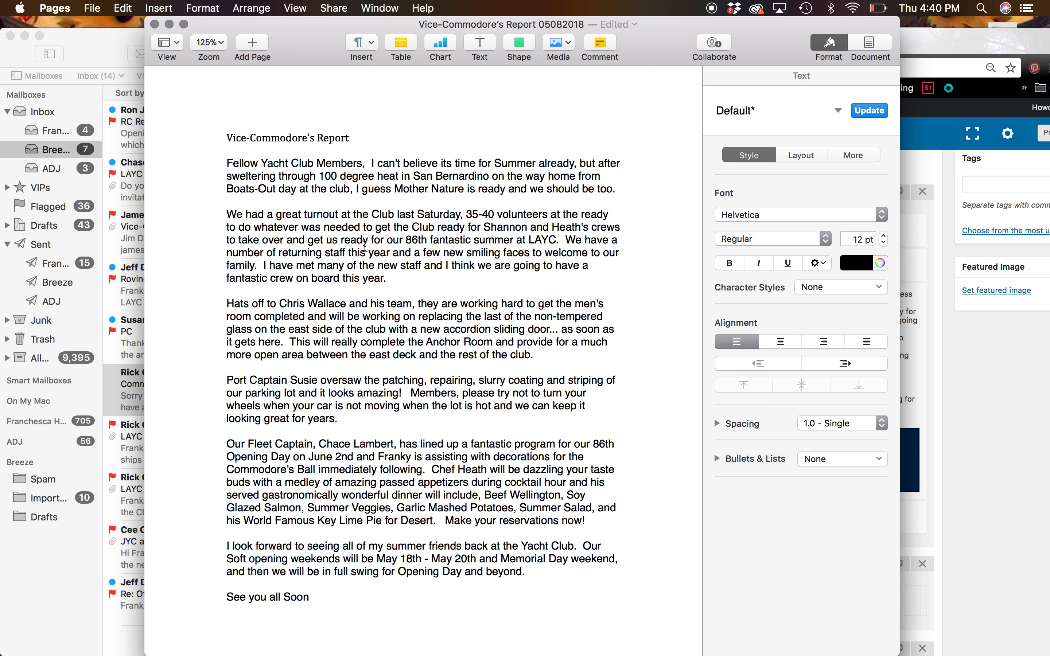
- Copy the Commodore's message in Pages from "Fellow Yacht Club Members" through "See you all Soon"
left_click_drag(331, 610, 194, 164)
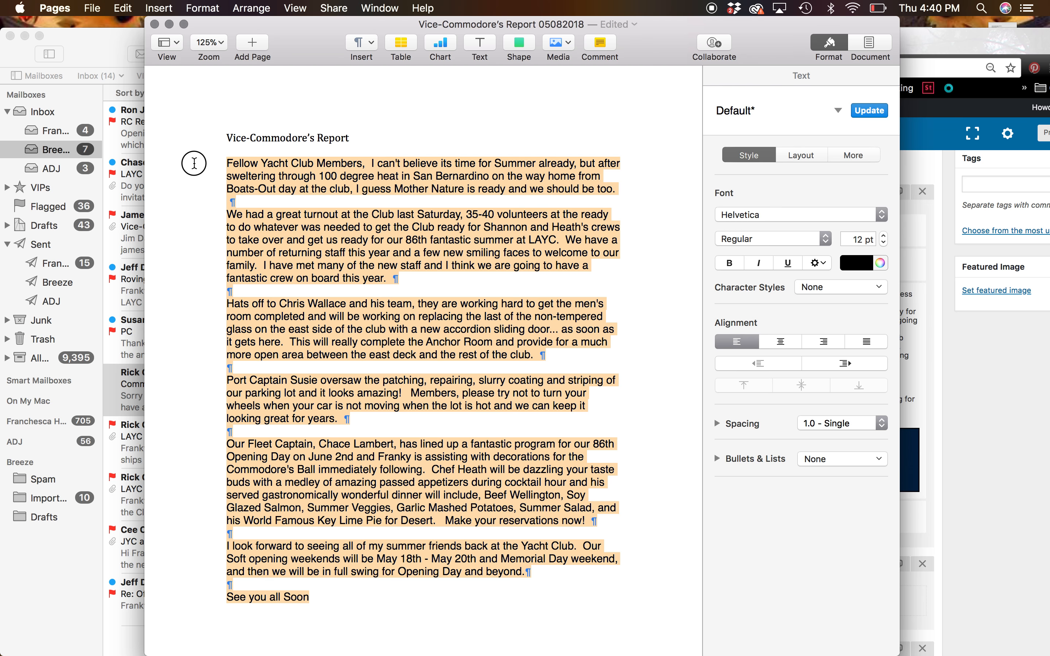
right_click(360, 176)
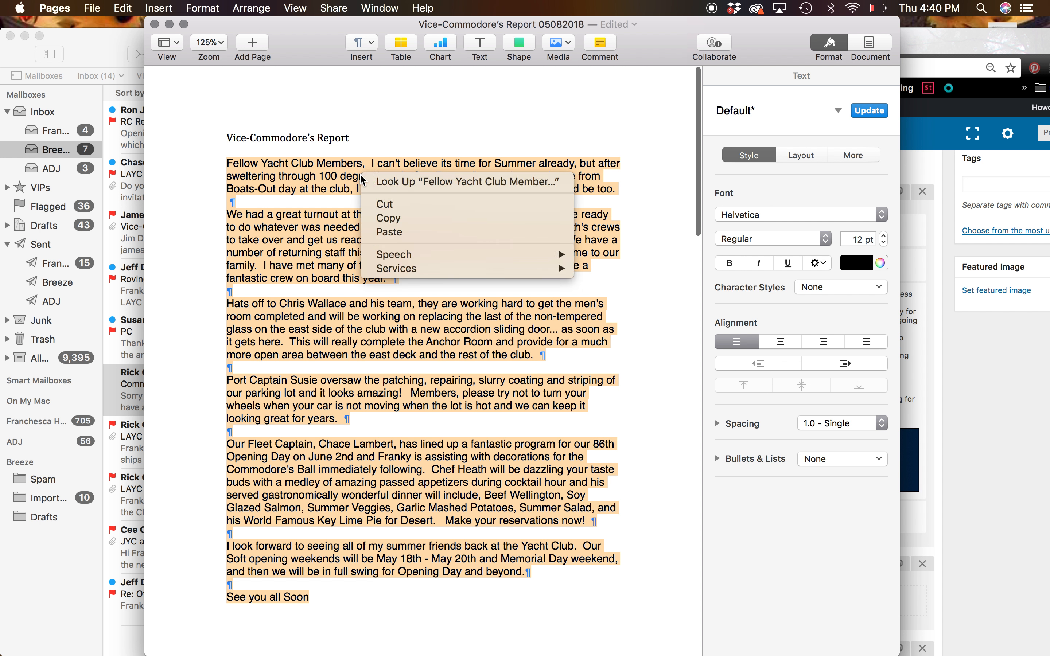
left_click(388, 220)
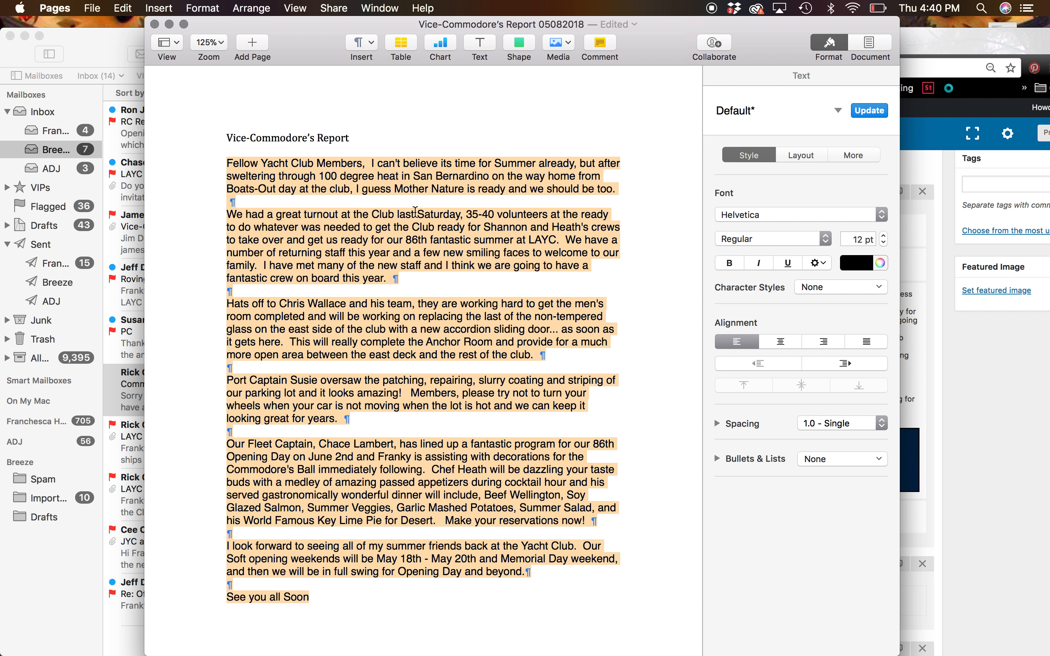
- Switch to Chrome, replace the old message in the Commodore section's text block with the copied text and save the block's changes
left_click(967, 362)
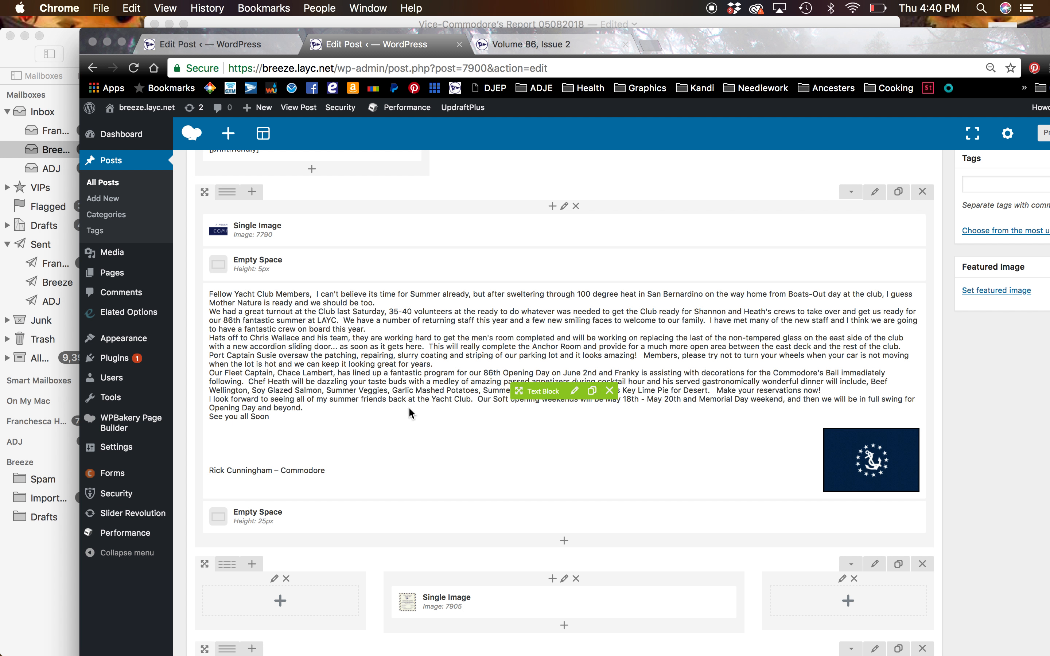
left_click(574, 391)
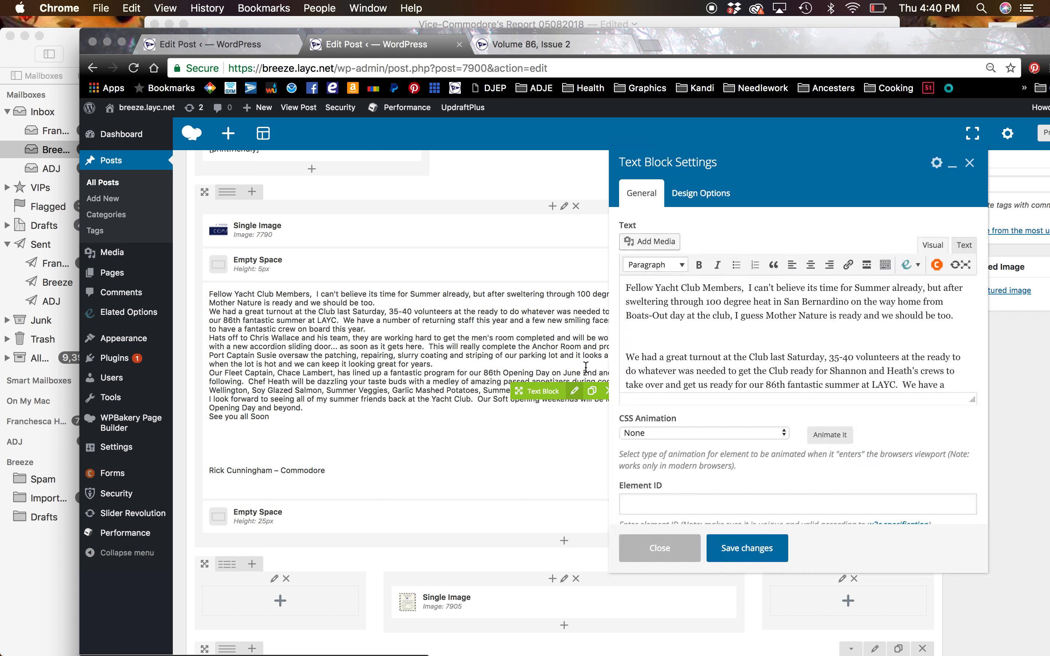
scroll(694, 335, "down", 5)
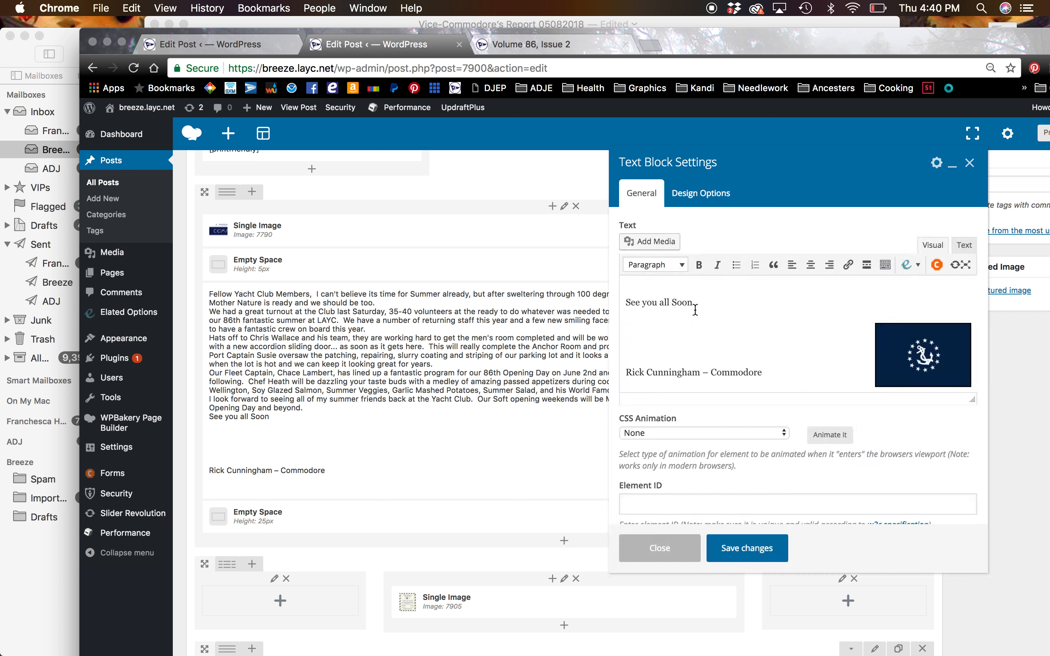
left_click_drag(695, 310, 623, 287)
key("super+v")
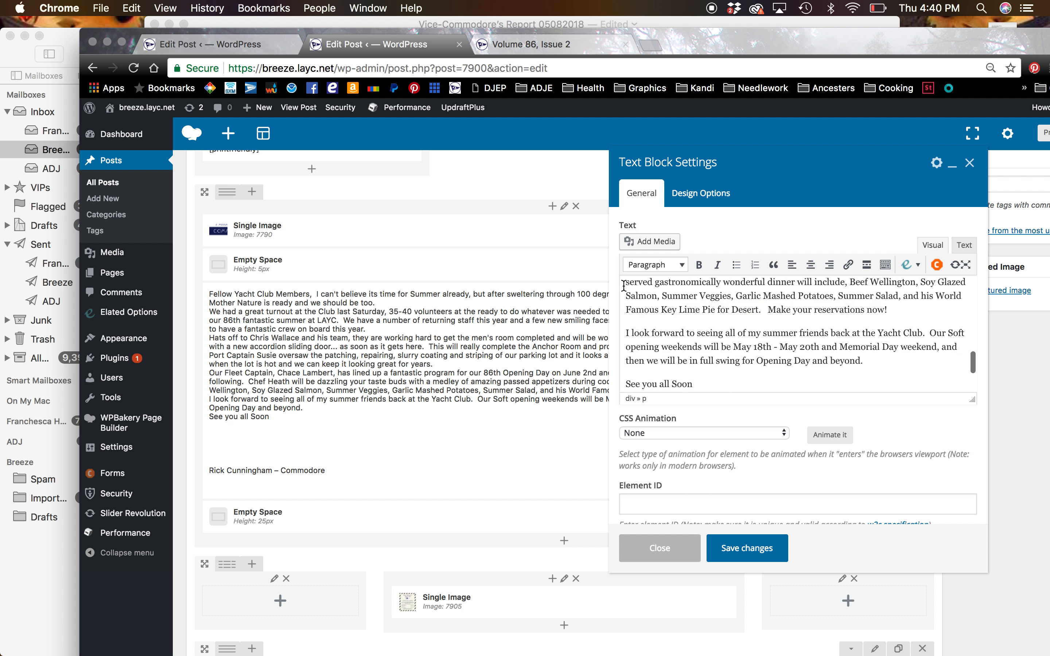
left_click(754, 551)
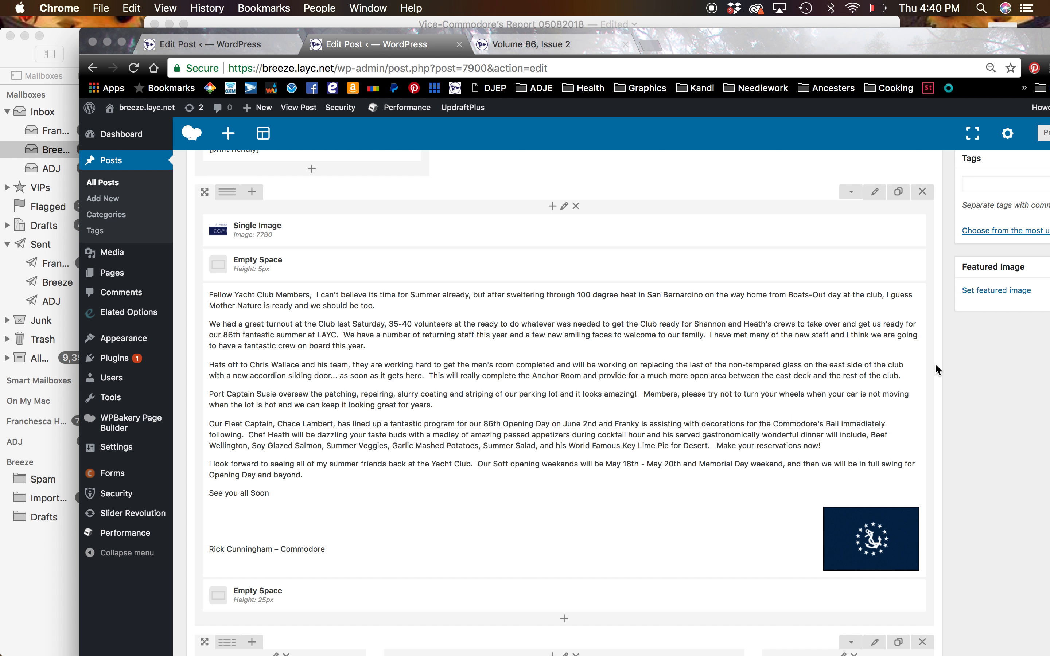
- Update the published "Volume 86, Issue 2" post
scroll(936, 369, "up", 5)
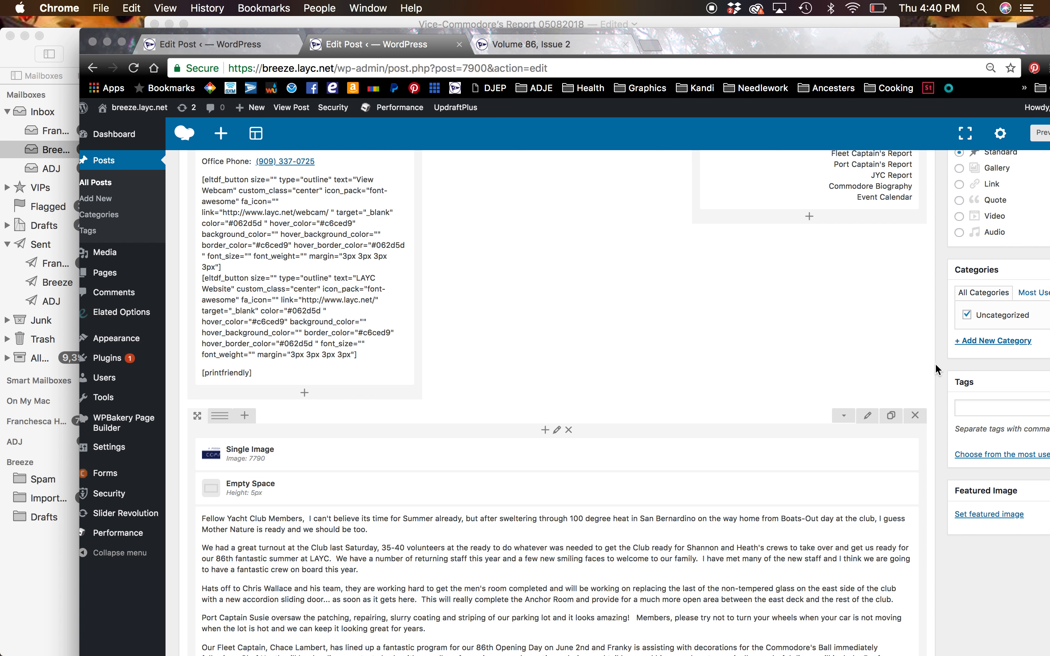
scroll(936, 369, "up", 2)
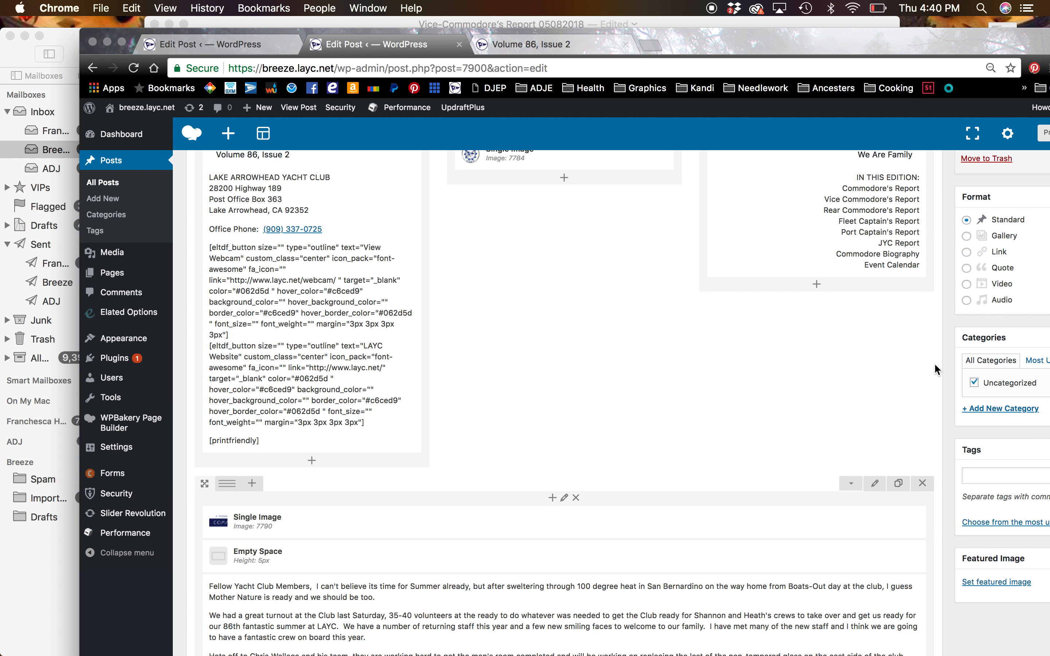
double_click(954, 44)
left_click(1004, 160)
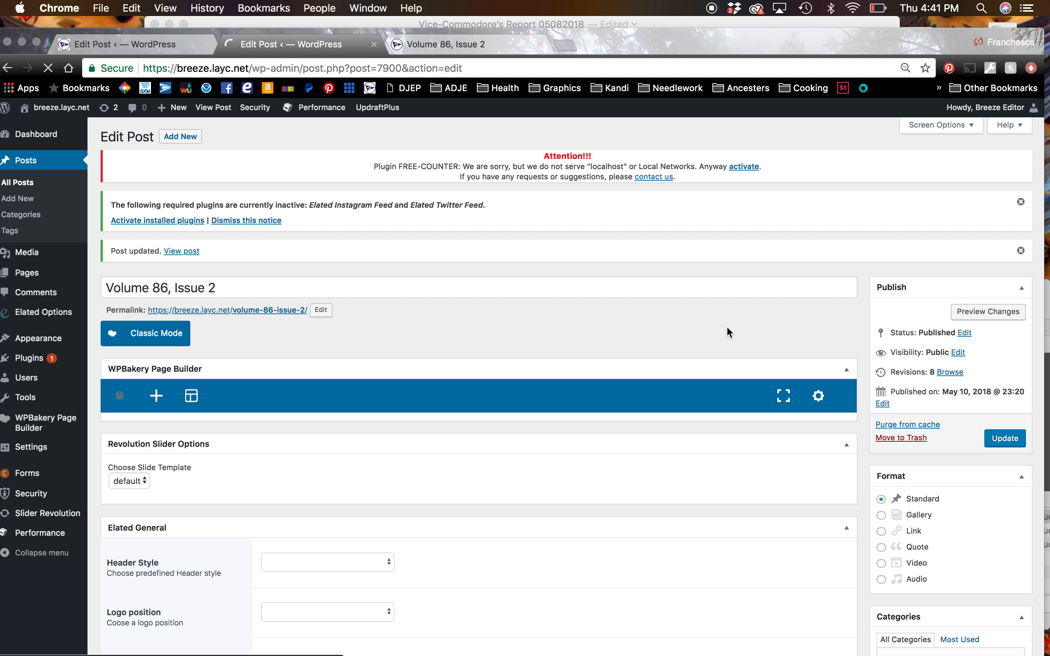
- Review the post down to the Rear Commodore section, check its header image settings and save them as they are
scroll(727, 333, "down", 5)
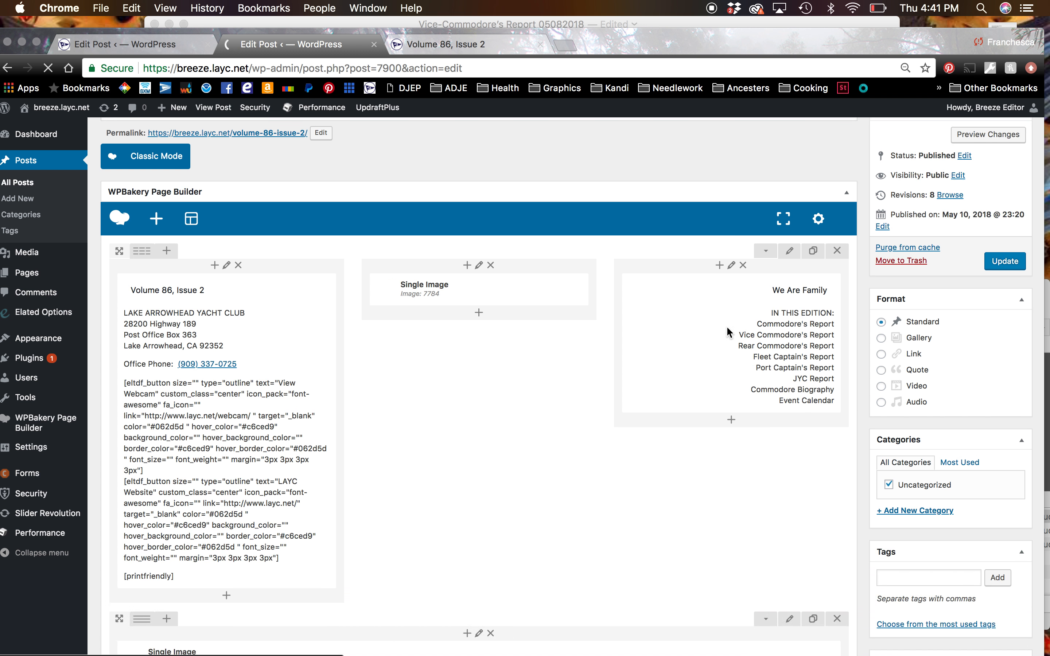
scroll(728, 333, "down", 10)
scroll(727, 327, "down", 4)
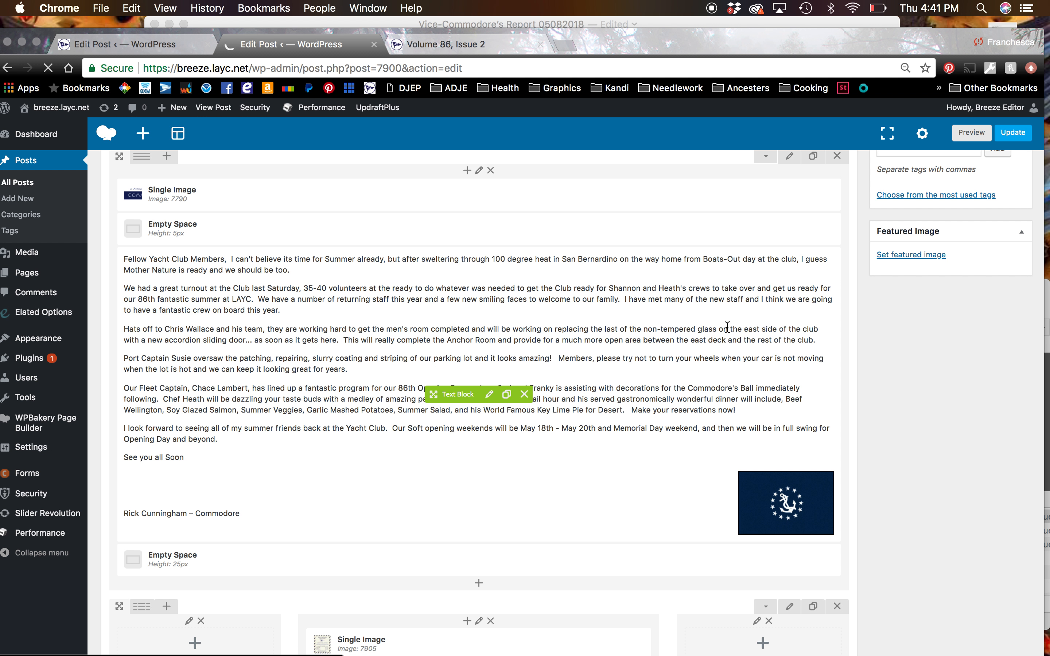
scroll(728, 326, "down", 10)
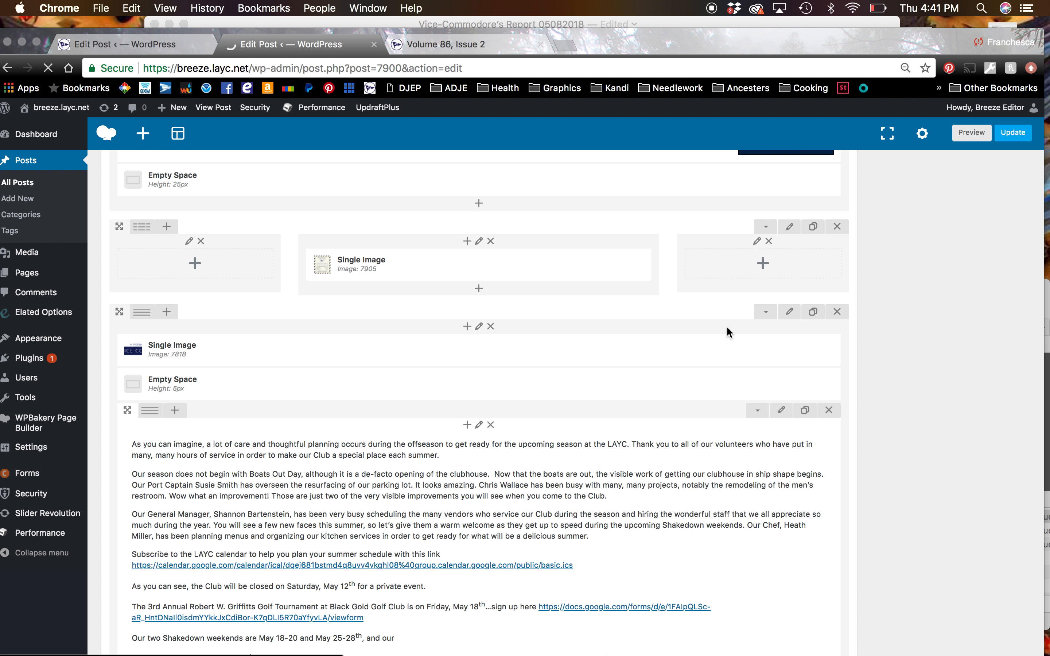
scroll(726, 326, "down", 5)
scroll(726, 326, "down", 10)
scroll(727, 328, "down", 3)
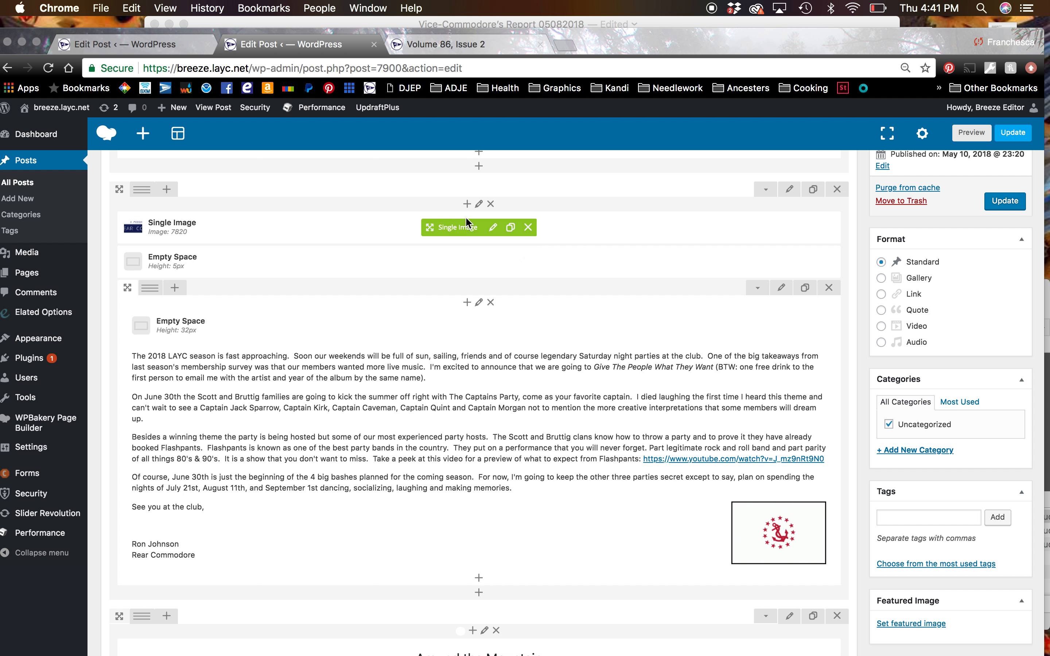
left_click(493, 230)
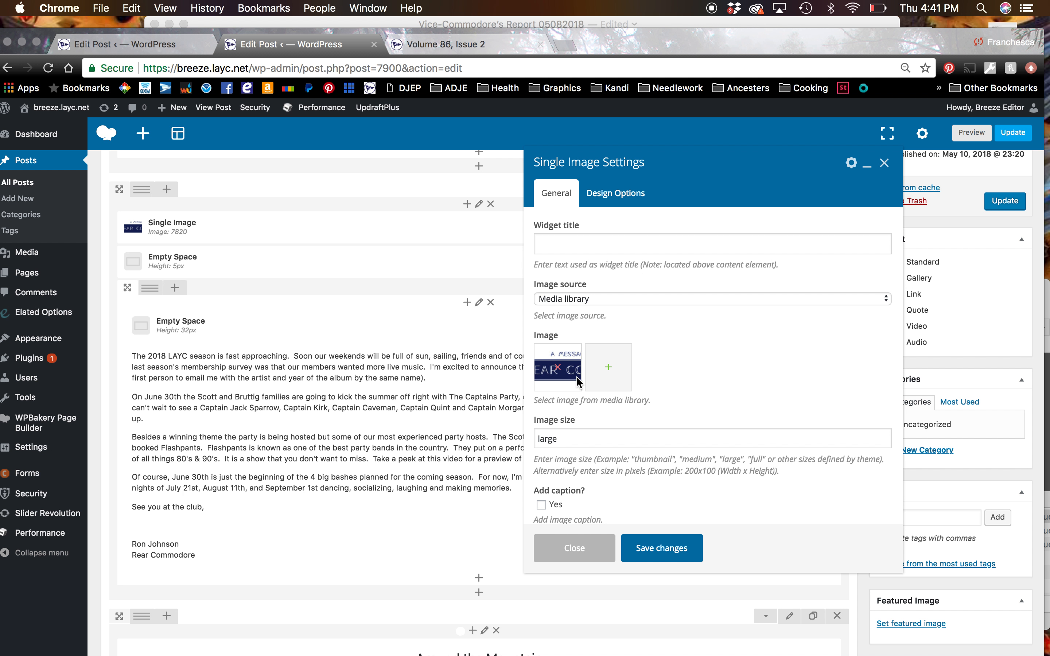
left_click(661, 550)
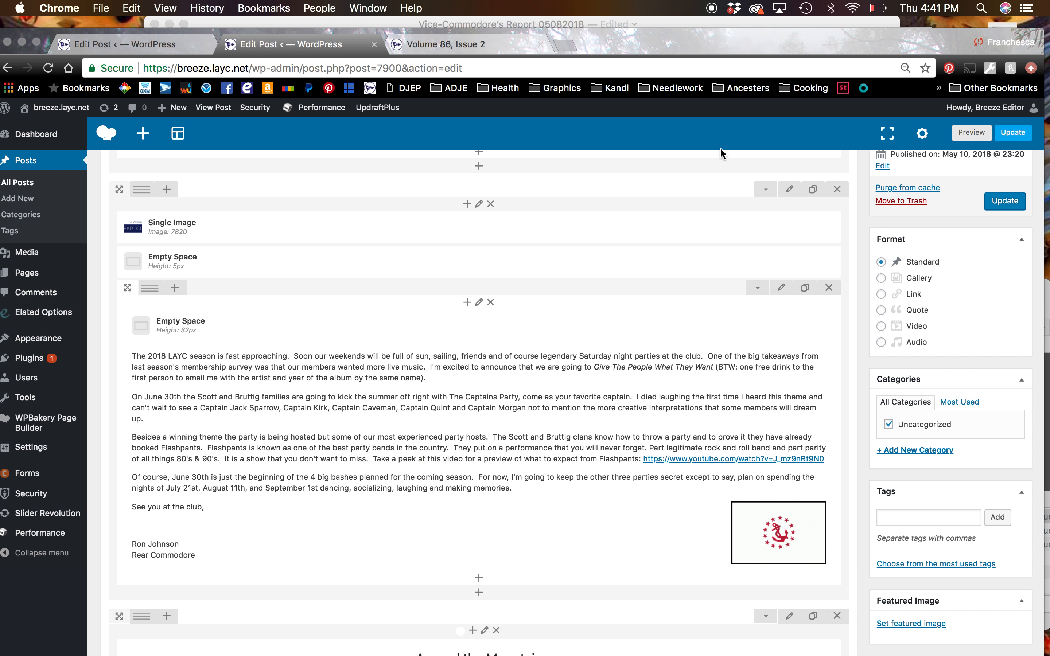
- Compare the Le Grand Picnic and golf tournament row in the editor with its appearance in the "Volume 86, Issue 2" preview
scroll(660, 165, "down", 10)
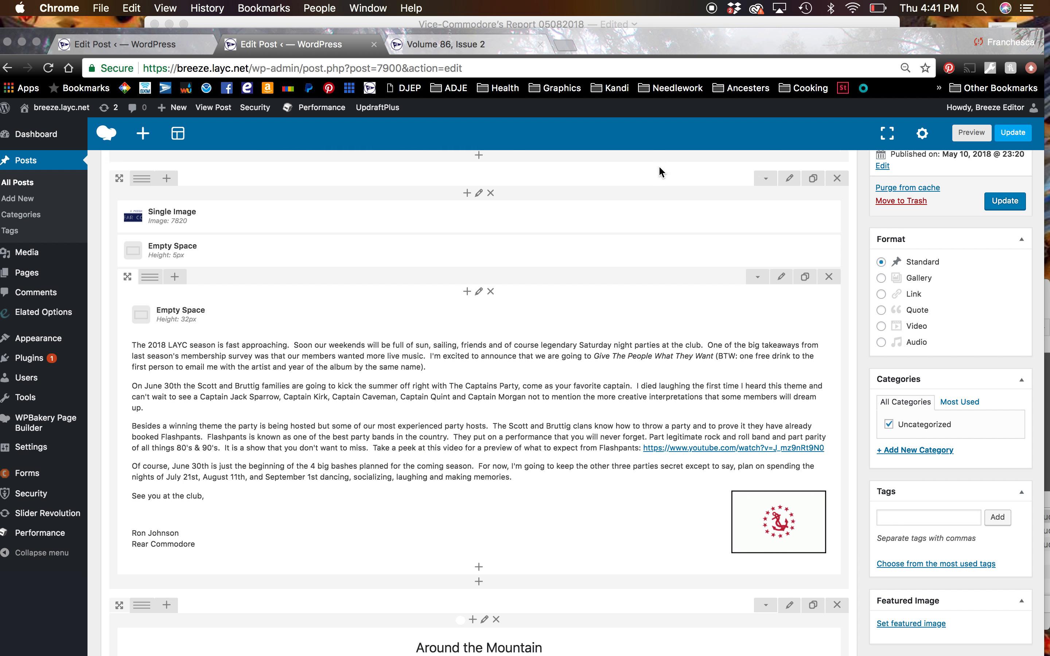
scroll(659, 165, "down", 4)
scroll(659, 167, "down", 1)
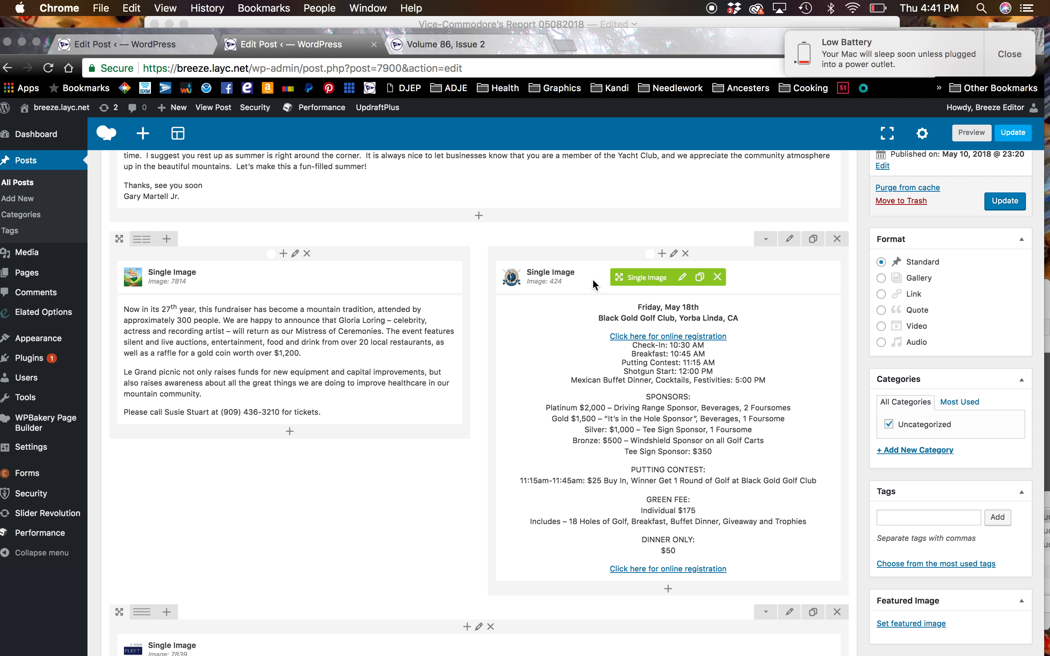
left_click(465, 47)
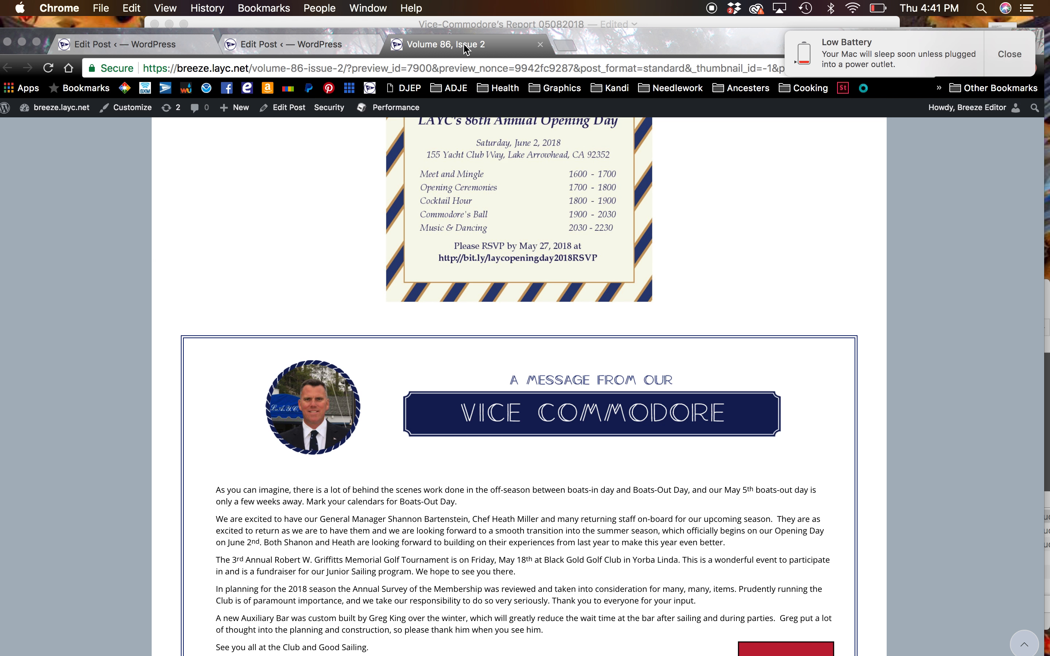
scroll(501, 221, "down", 15)
scroll(501, 220, "down", 9)
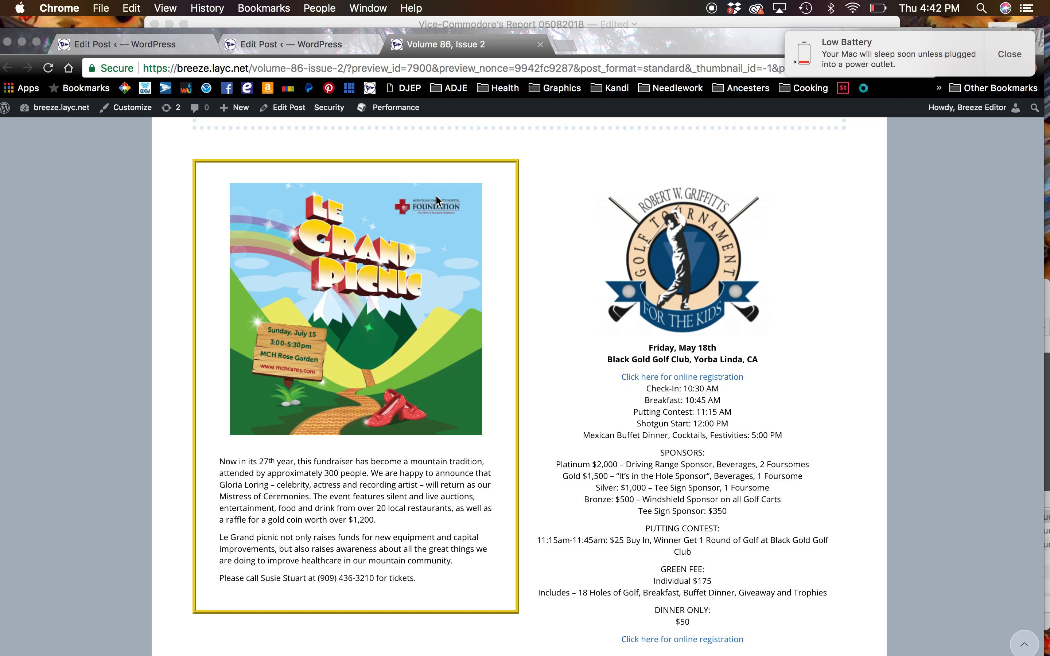
left_click(287, 47)
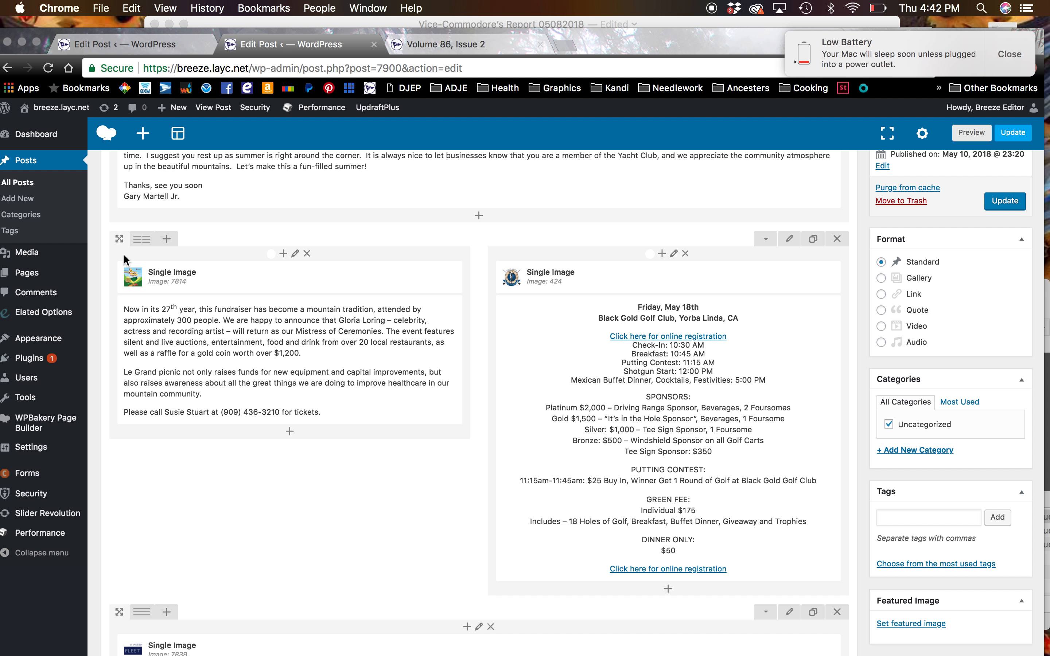
- Inspect the border colour and style in the Le Grand Picnic column's design options and save the column as it is
mouse_move(130, 280)
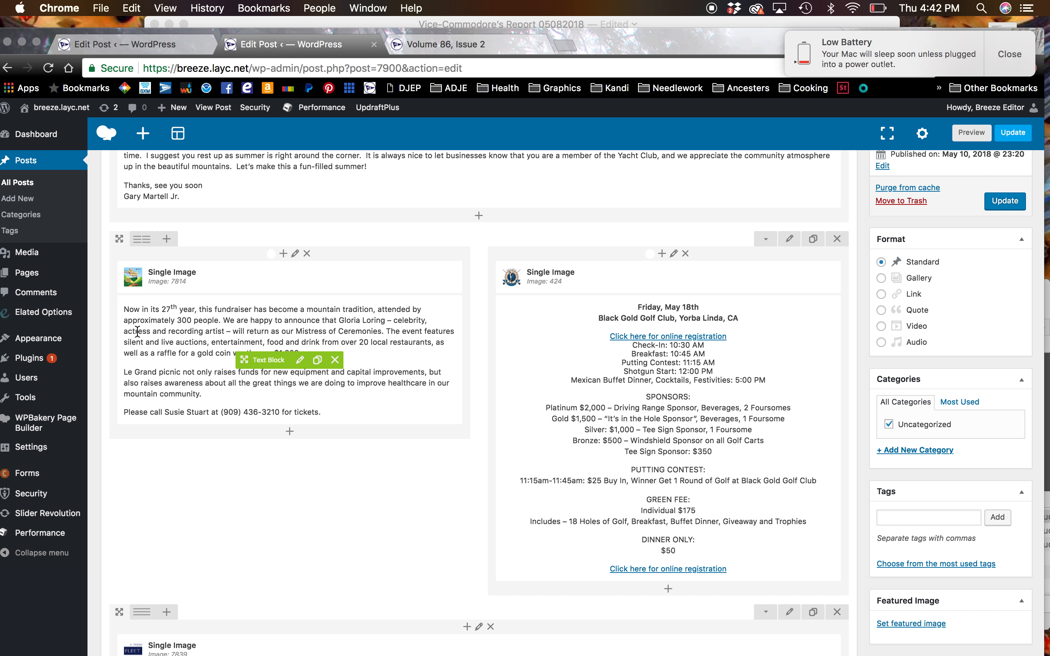
left_click(296, 254)
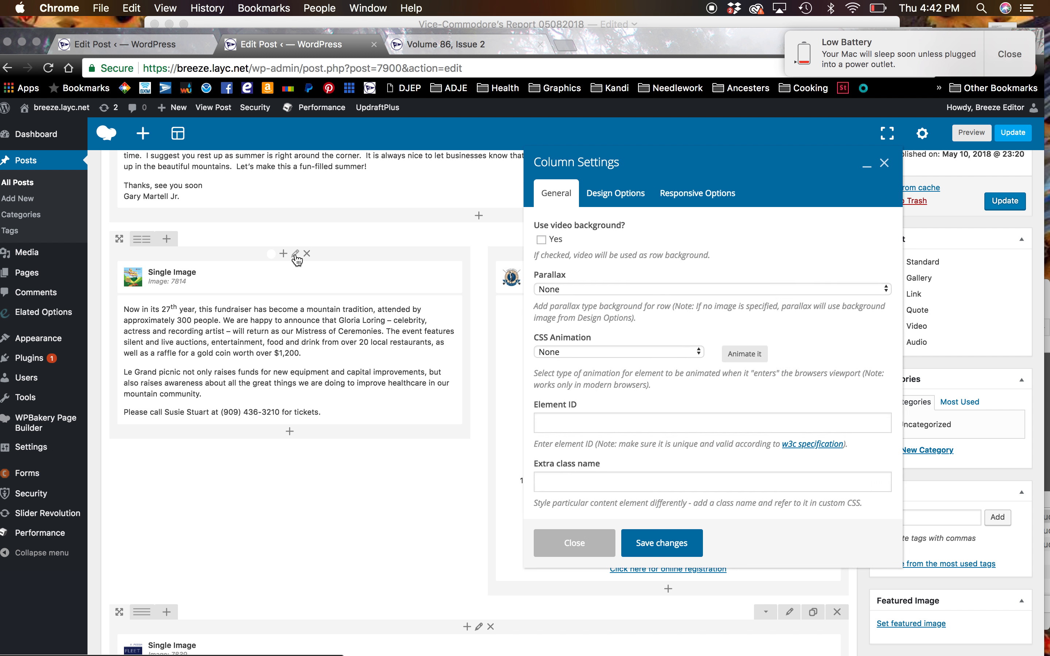
left_click(620, 194)
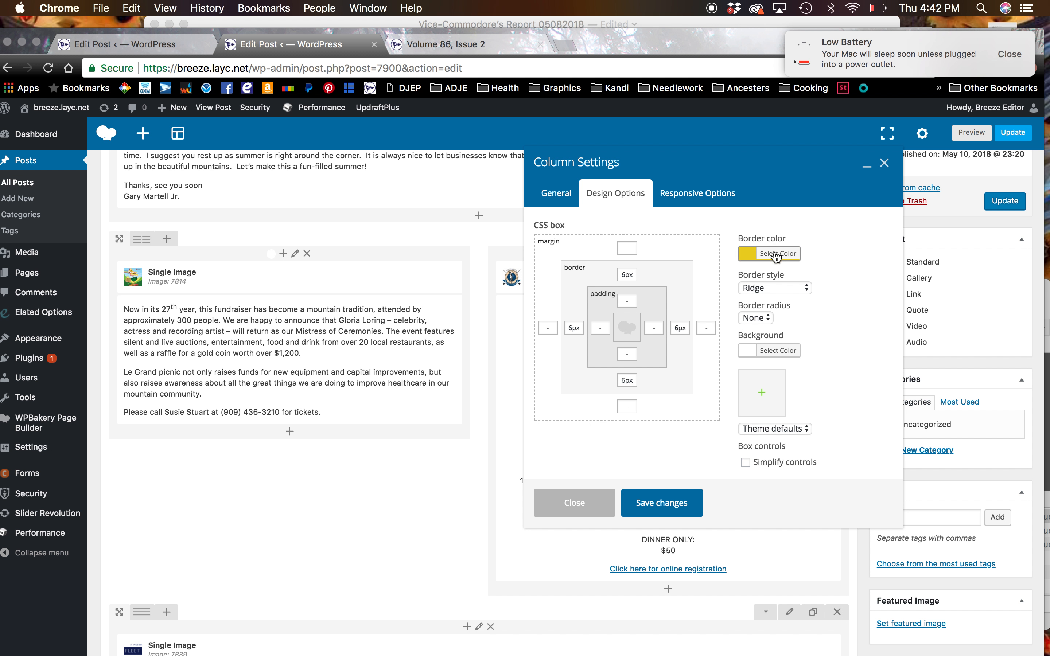
left_click(806, 289)
left_click(669, 507)
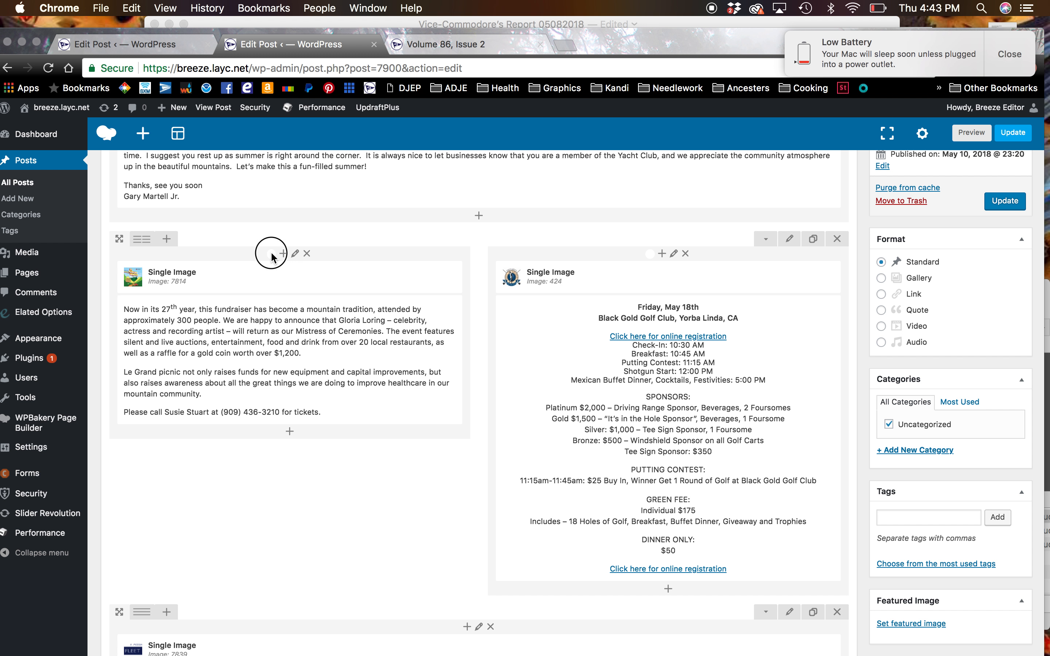
- Try the blue background #1e73be on the Le Grand Picnic column, clear the background colour value and save the column's changes
left_click(296, 254)
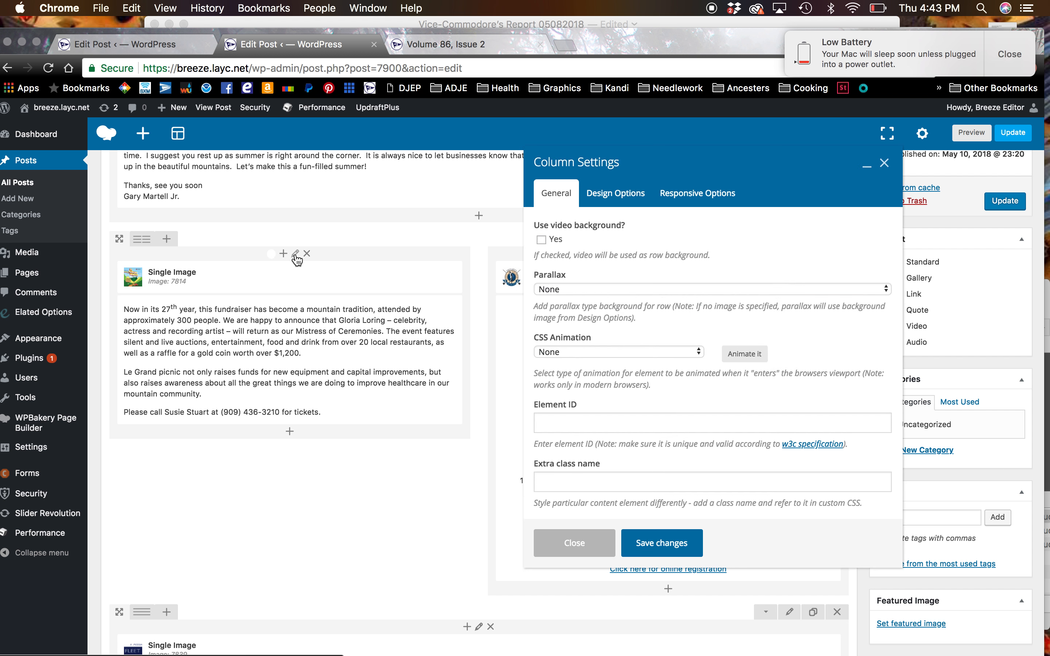
left_click(620, 196)
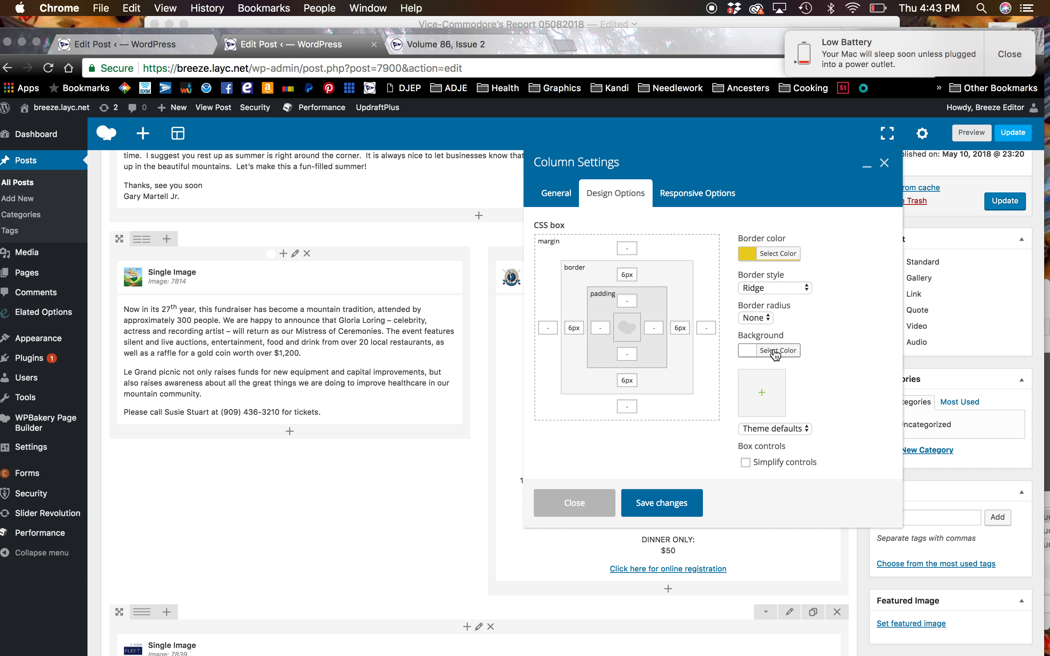
left_click(776, 355)
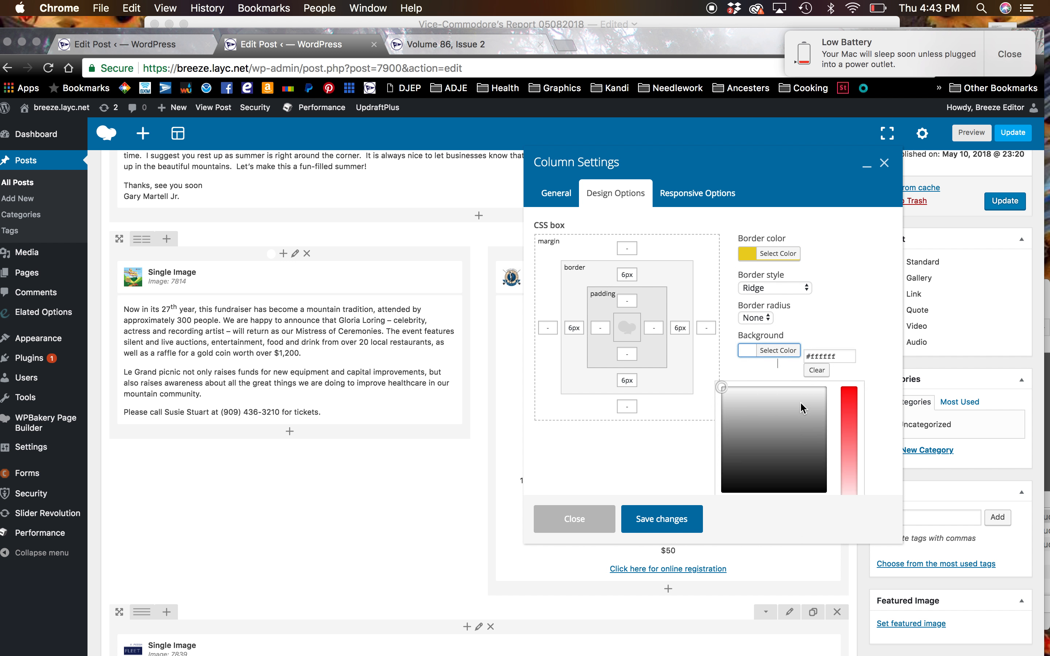
scroll(849, 402, "down", 3)
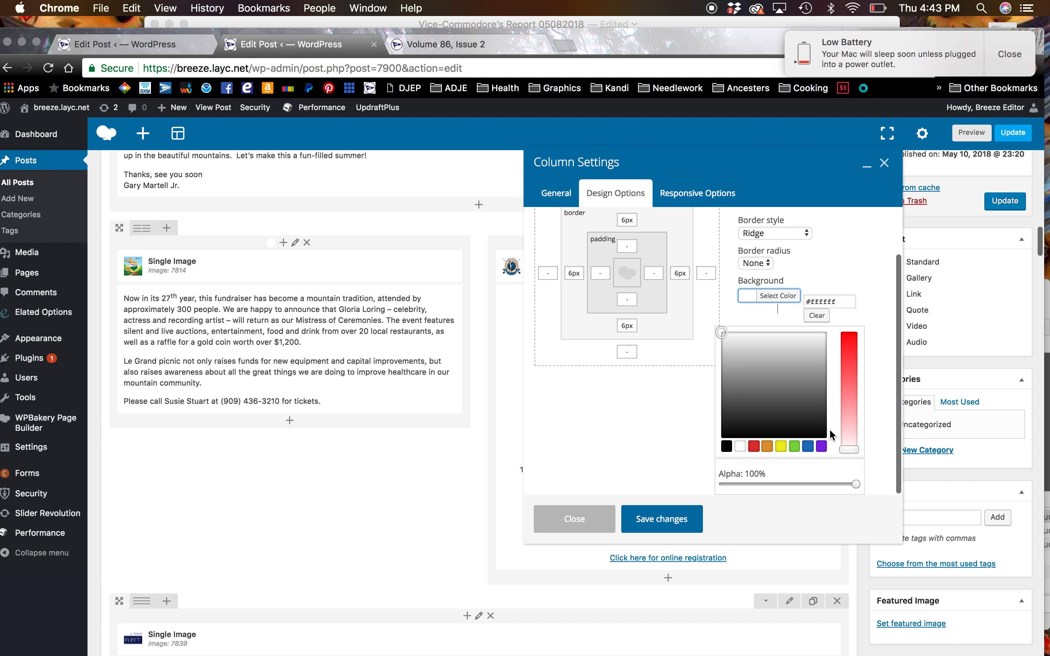
left_click(809, 447)
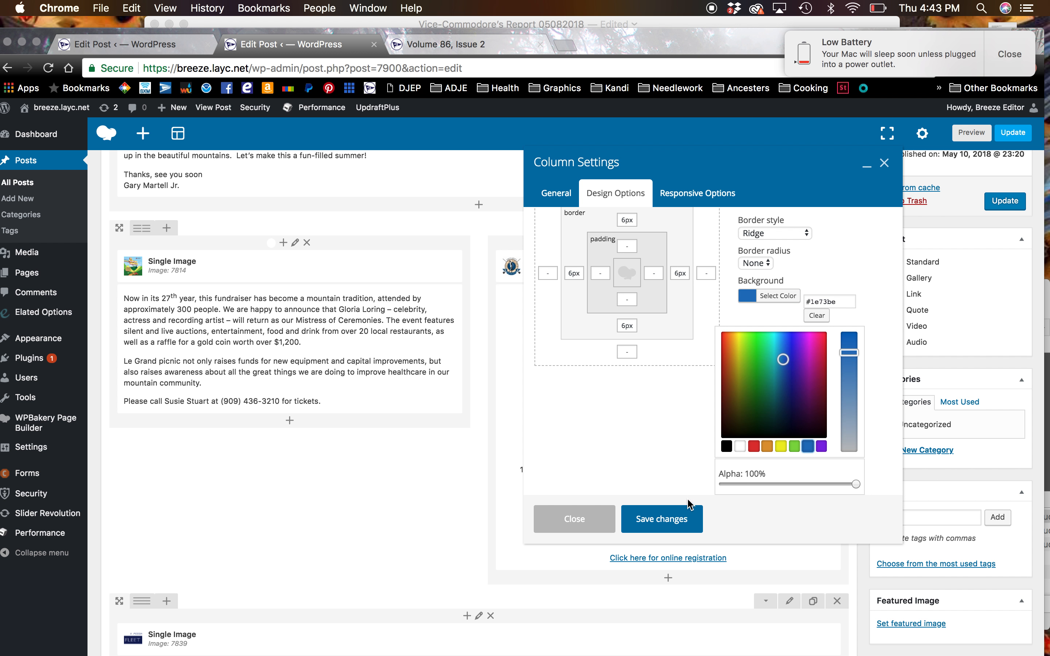
left_click(776, 295)
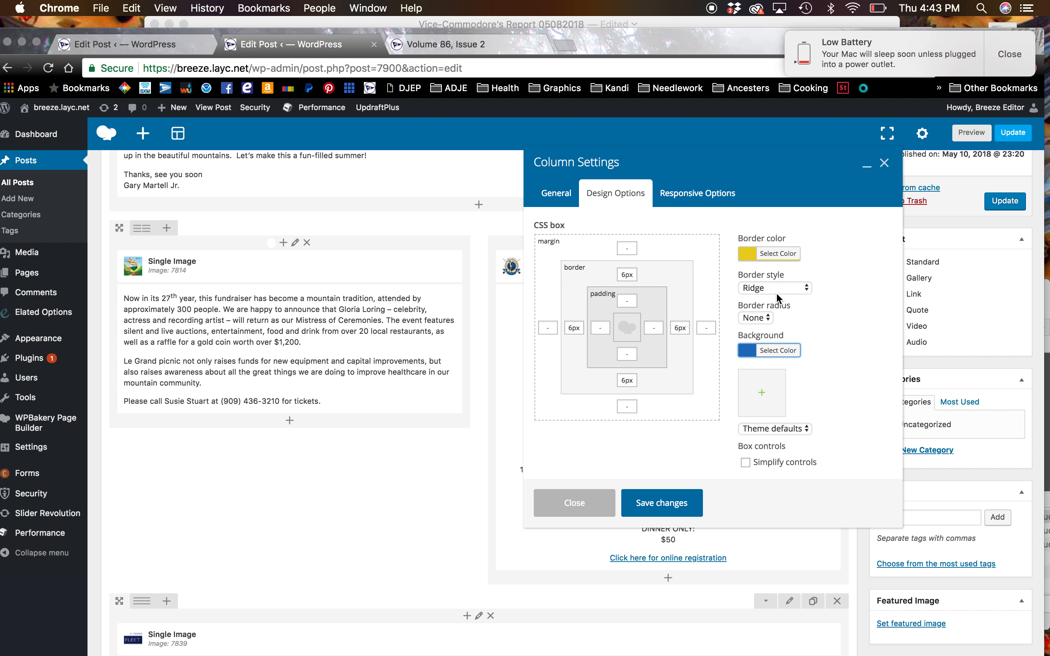
left_click(760, 352)
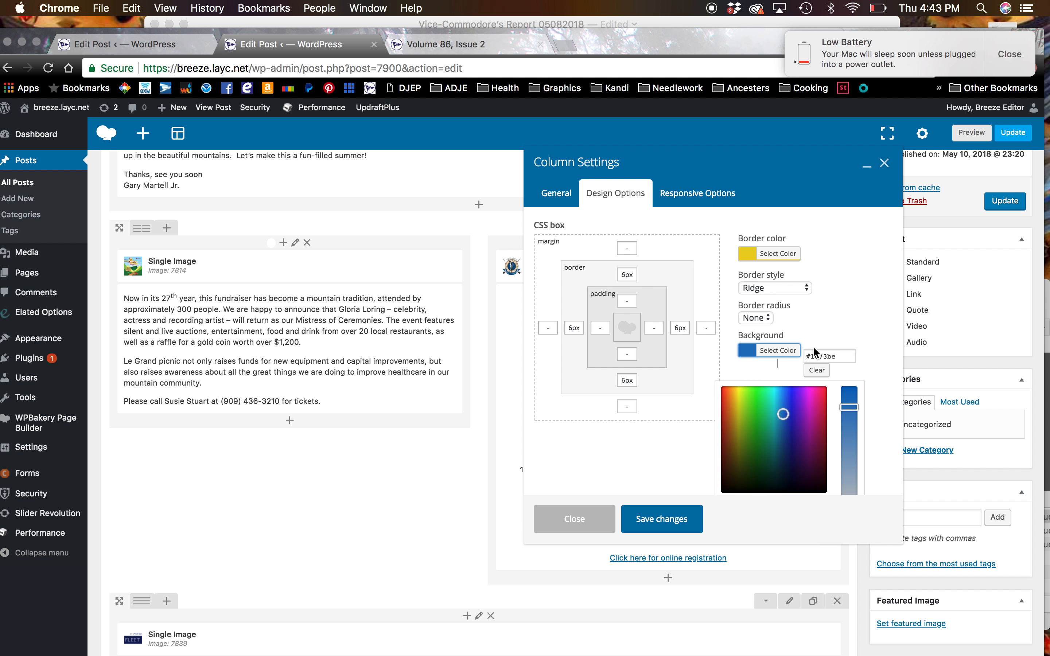
triple_click(825, 356)
key("BackSpace")
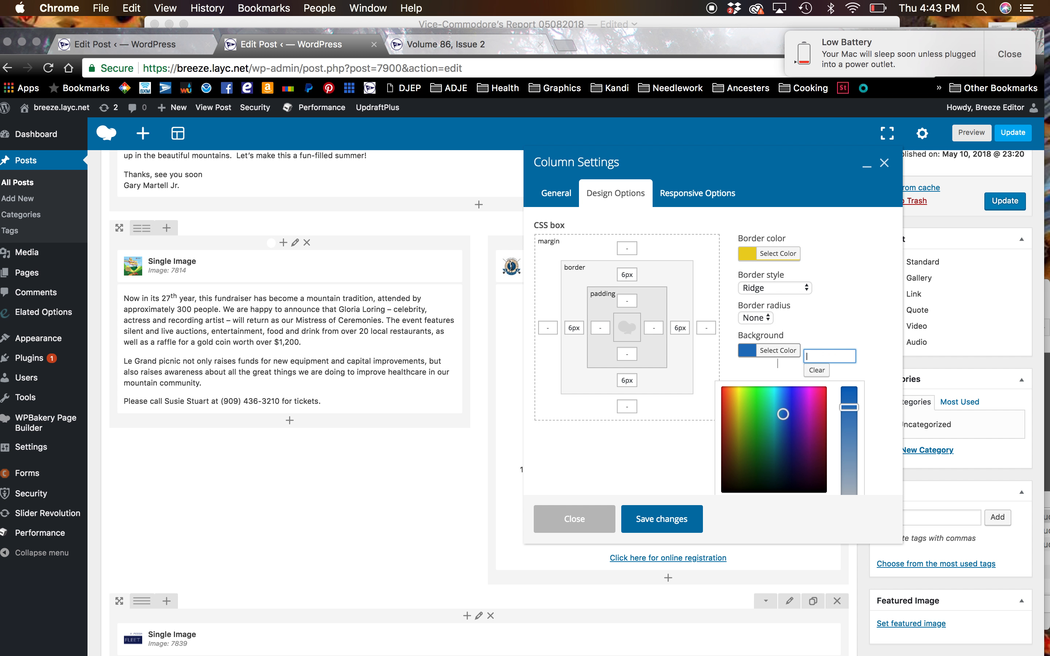
left_click(669, 519)
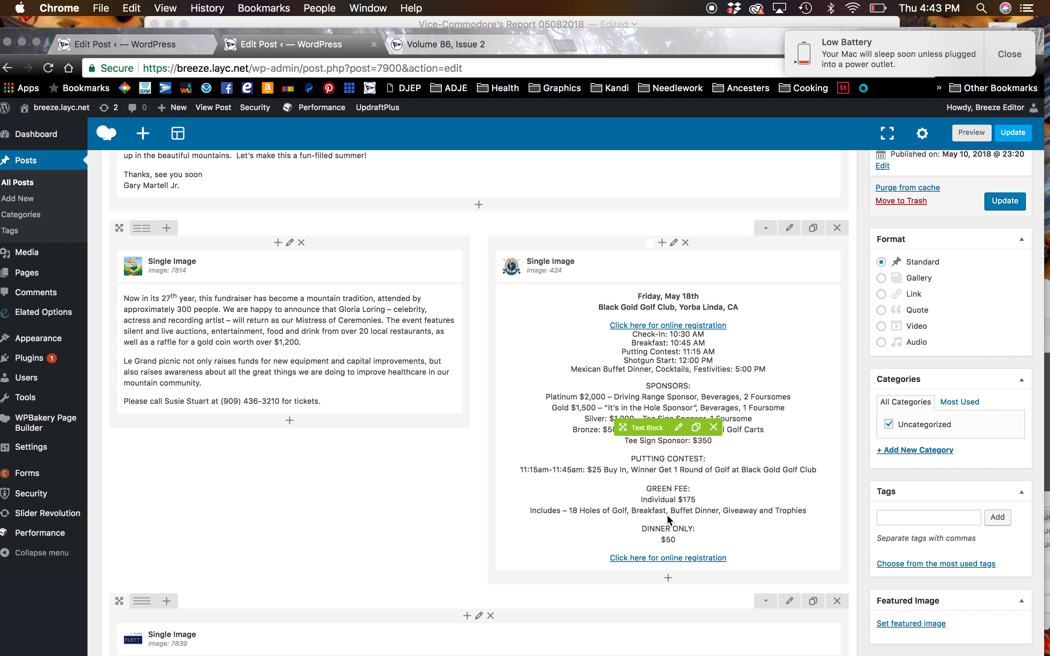